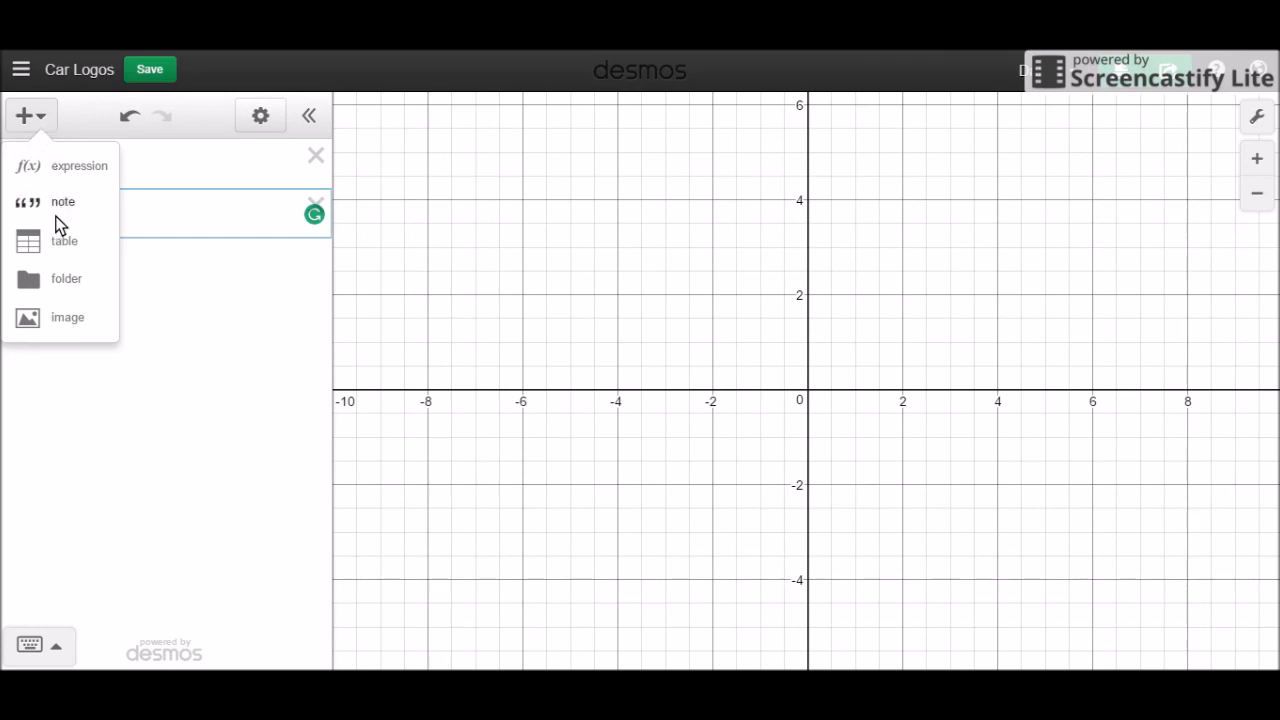
Step: Add a new folder to the expression list and name it Chevy
click(43, 289)
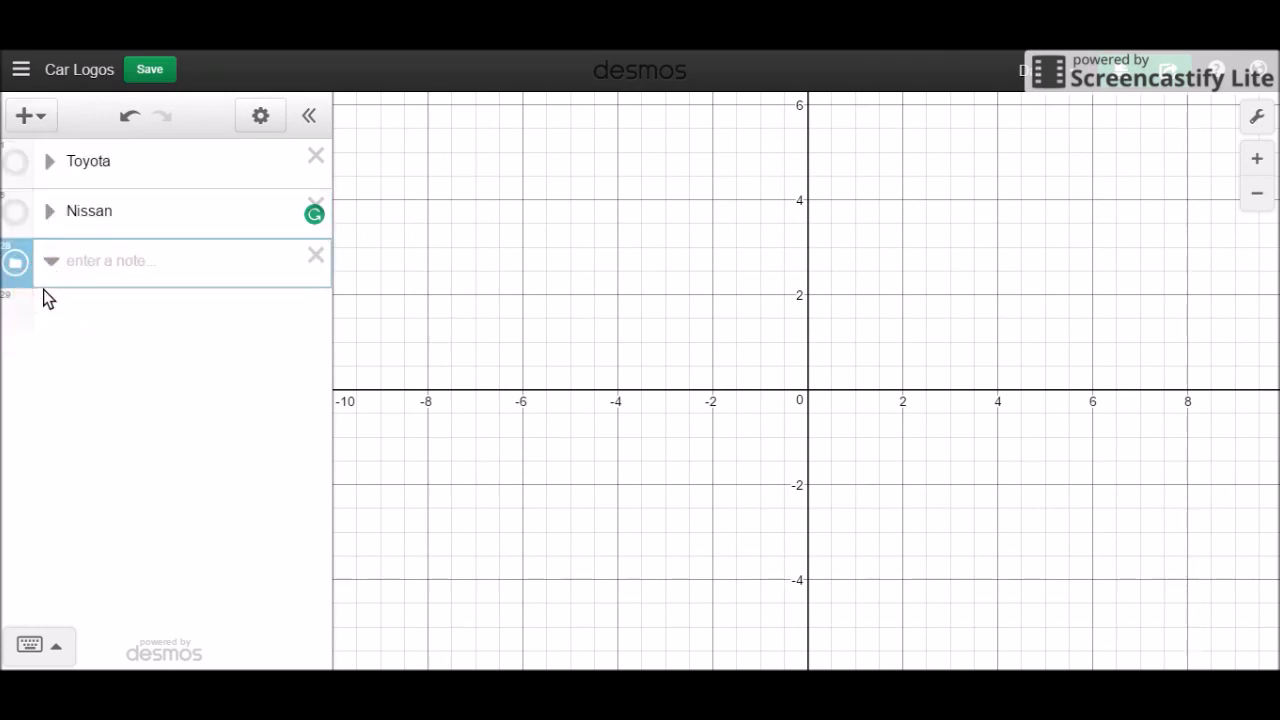
text(Chevy)
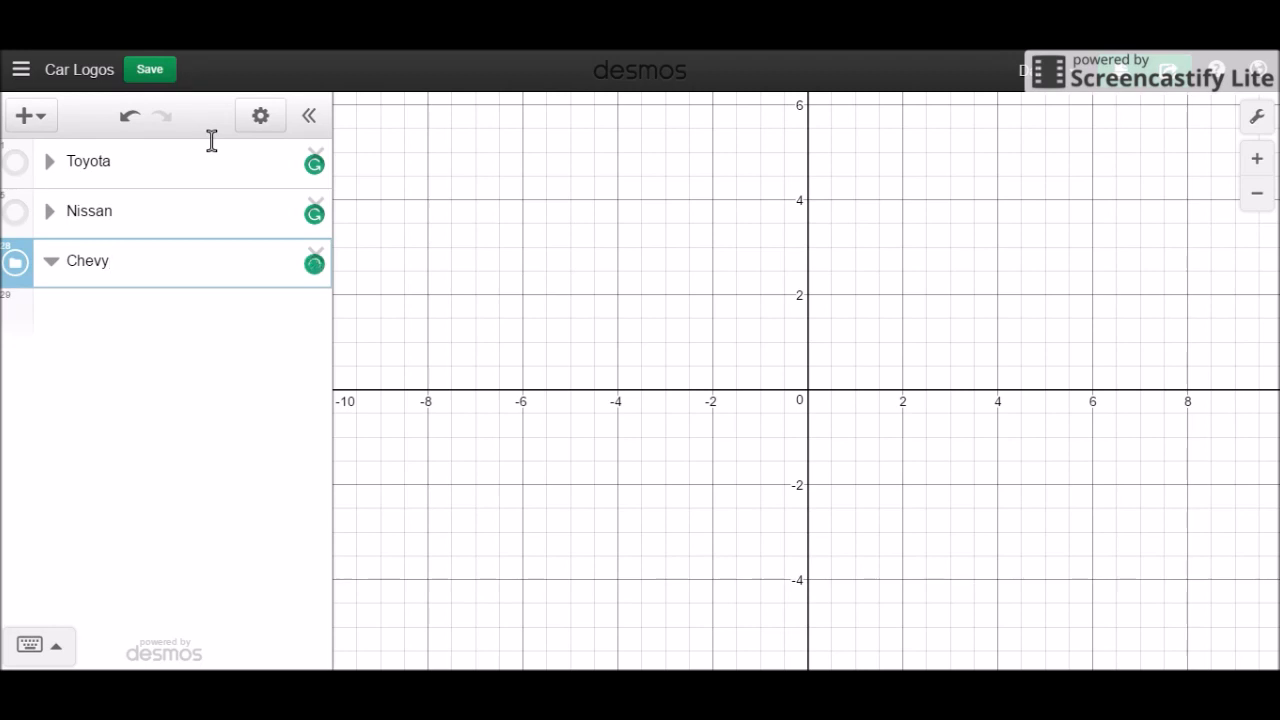
text('')
key(BackSpace)
key(BackSpace)
key(BackSpace)
text(rolet)
key(BackSpace)
key(BackSpace)
key(BackSpace)
key(BackSpace)
key(BackSpace)
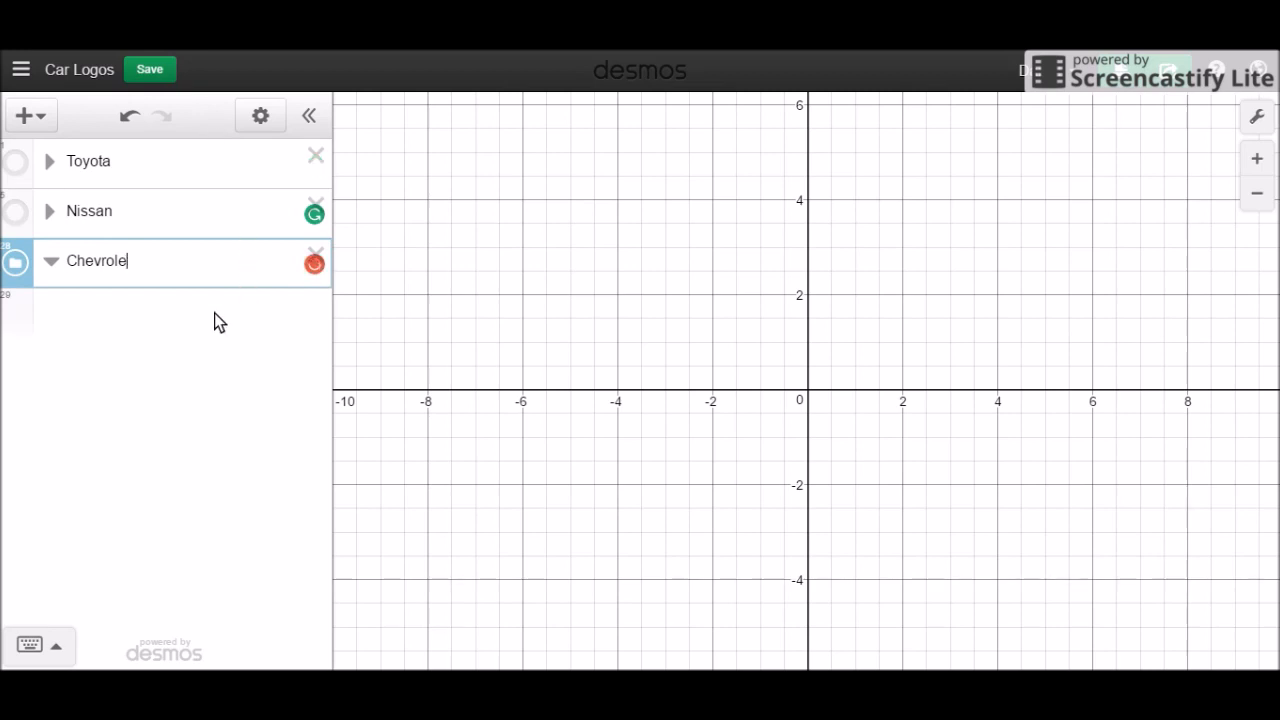
text(y)
Step: Add the lines y = 1 and x = 1 inside the Chevy folder
click(143, 387)
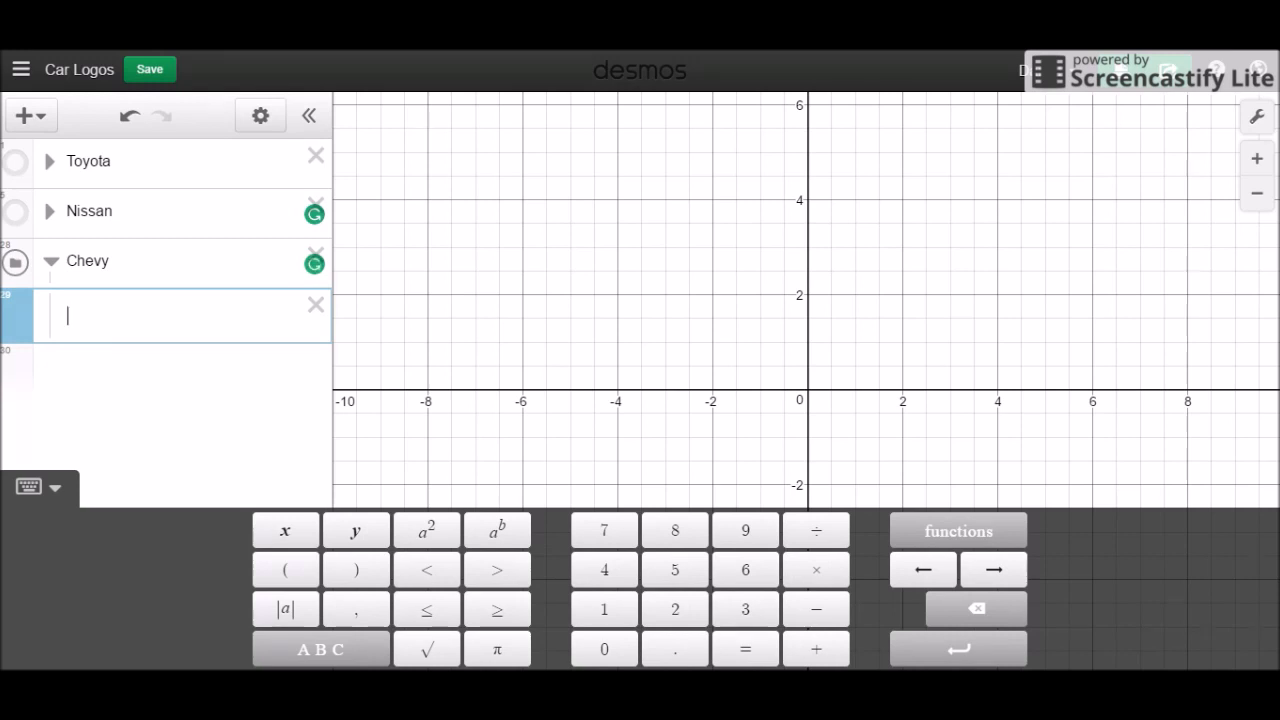
text(y=1)
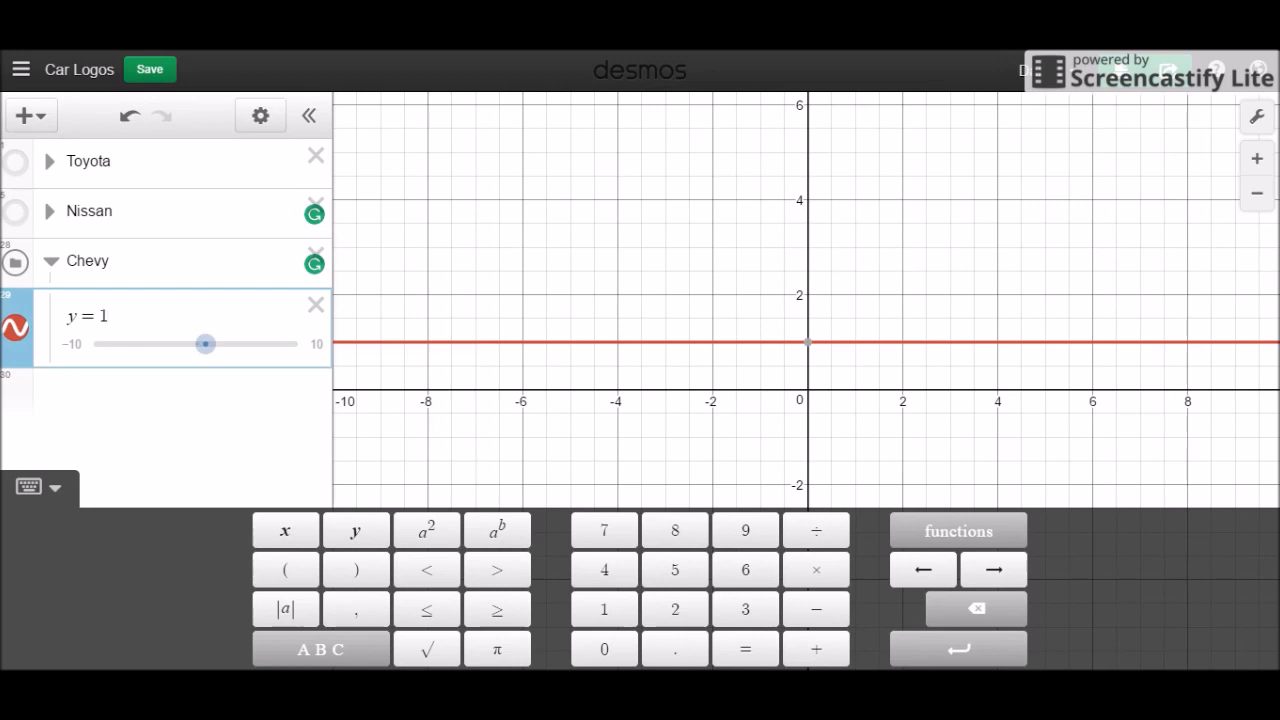
key(Return)
text(x = 1)
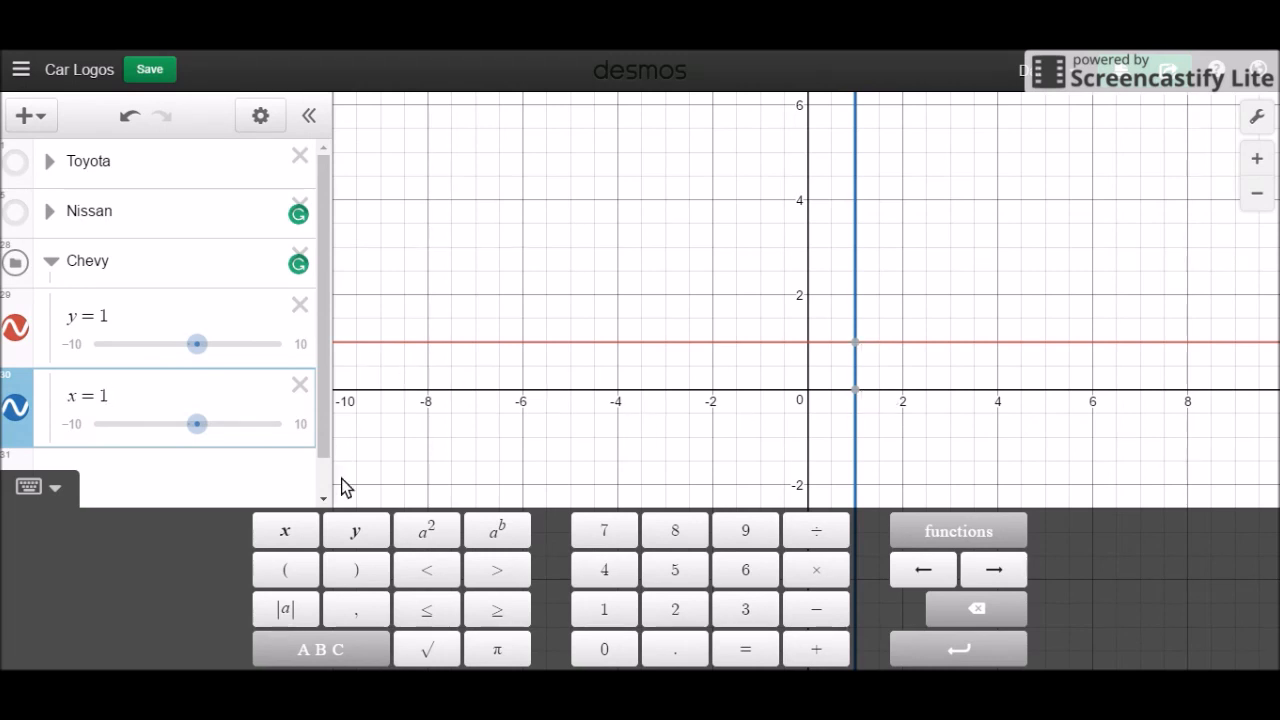
Step: Change the horizontal line's equation to y = 2 and add the line y = -2 below it
click(105, 316)
key(BackSpace)
text(3)
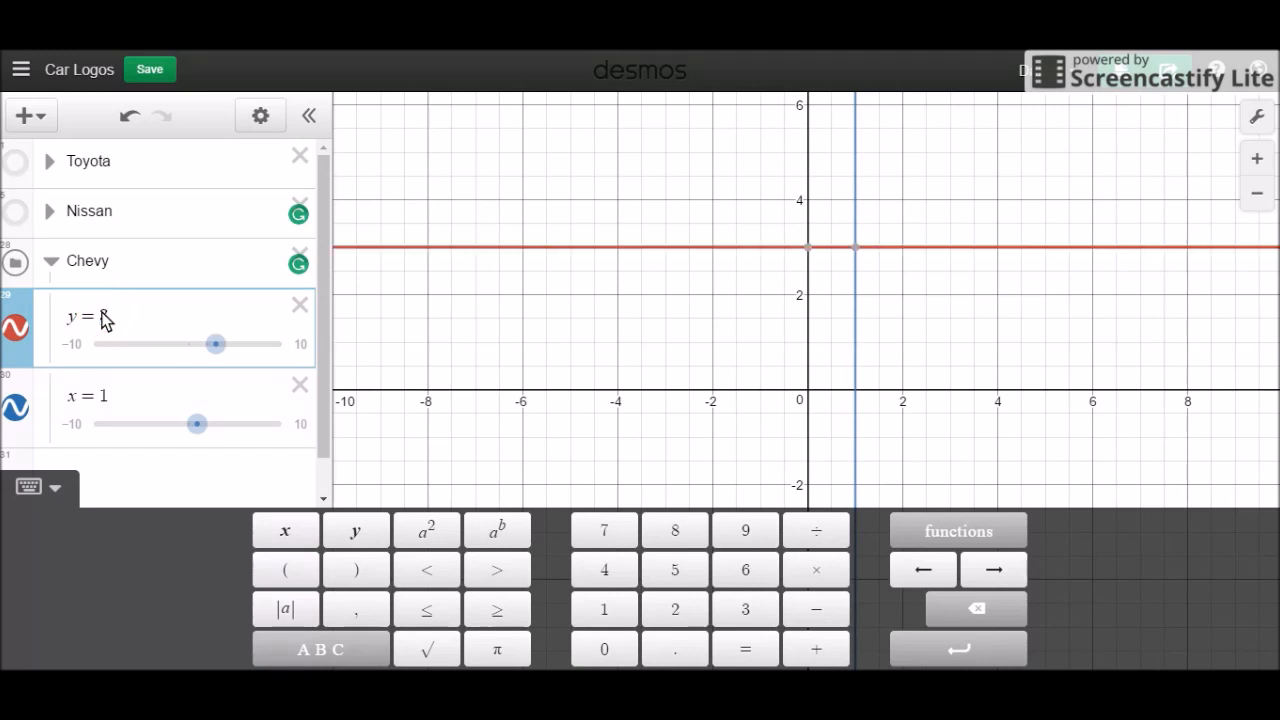
key(BackSpace)
text(2)
key(Return)
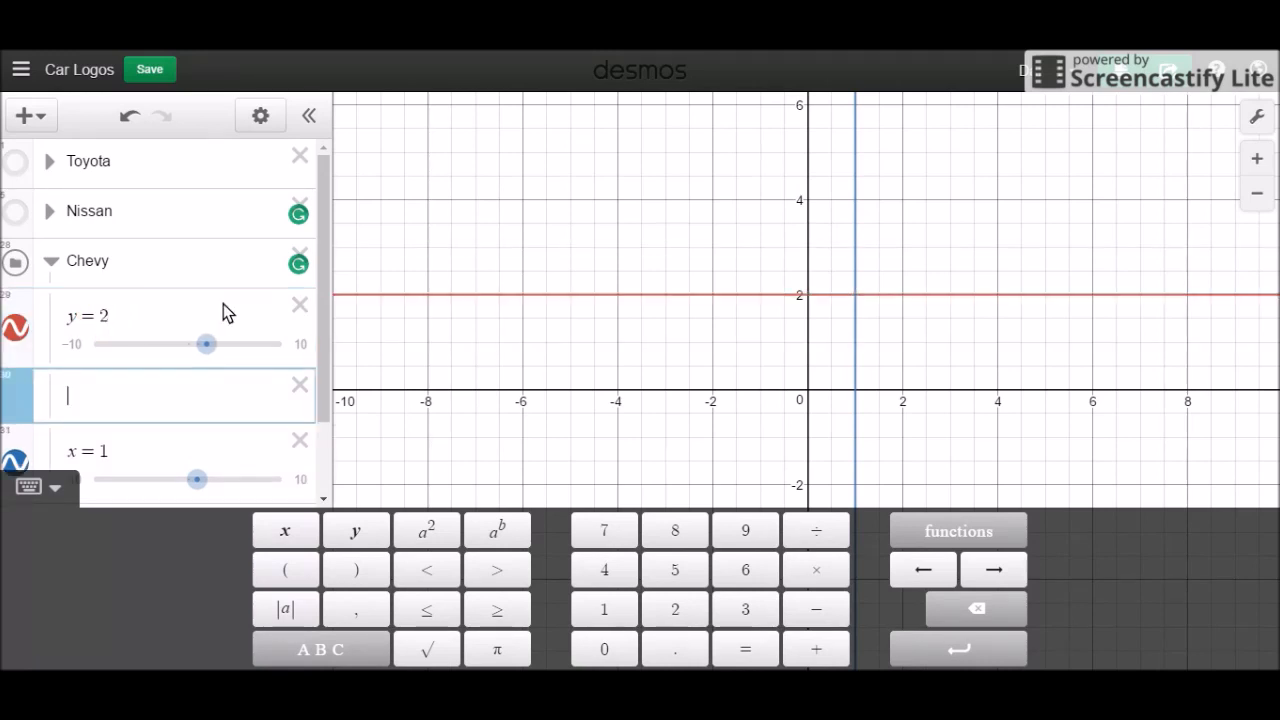
text(y=-2)
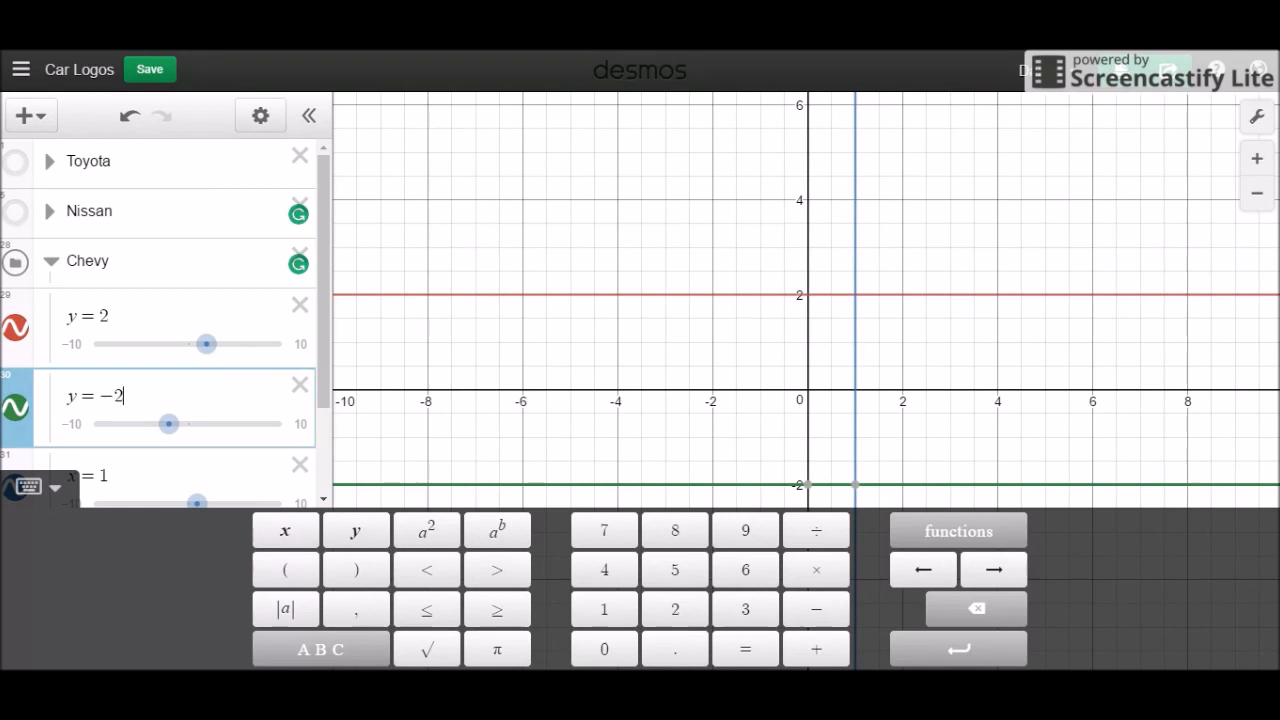
Step: Change the vertical line's equation to x = 1.5 and add the line x = -1.5
drag(324, 309, 324, 382)
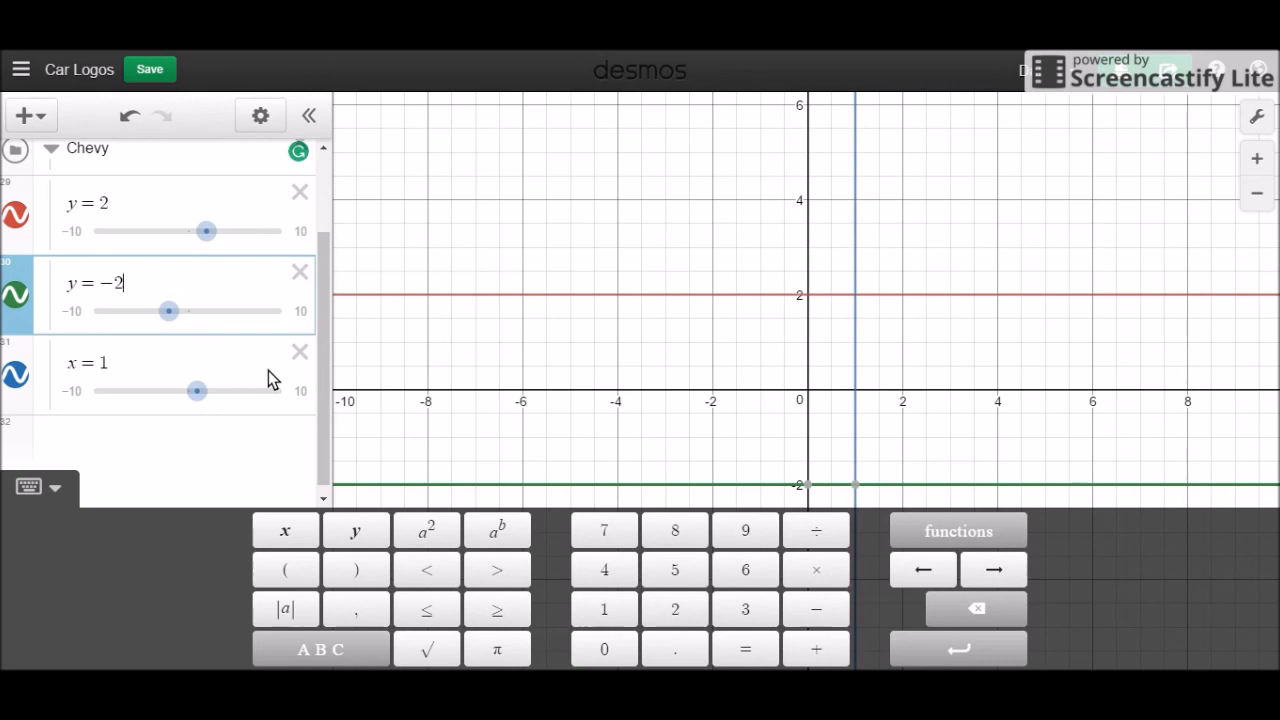
click(147, 360)
text(.5)
key(Return)
text(x=-)
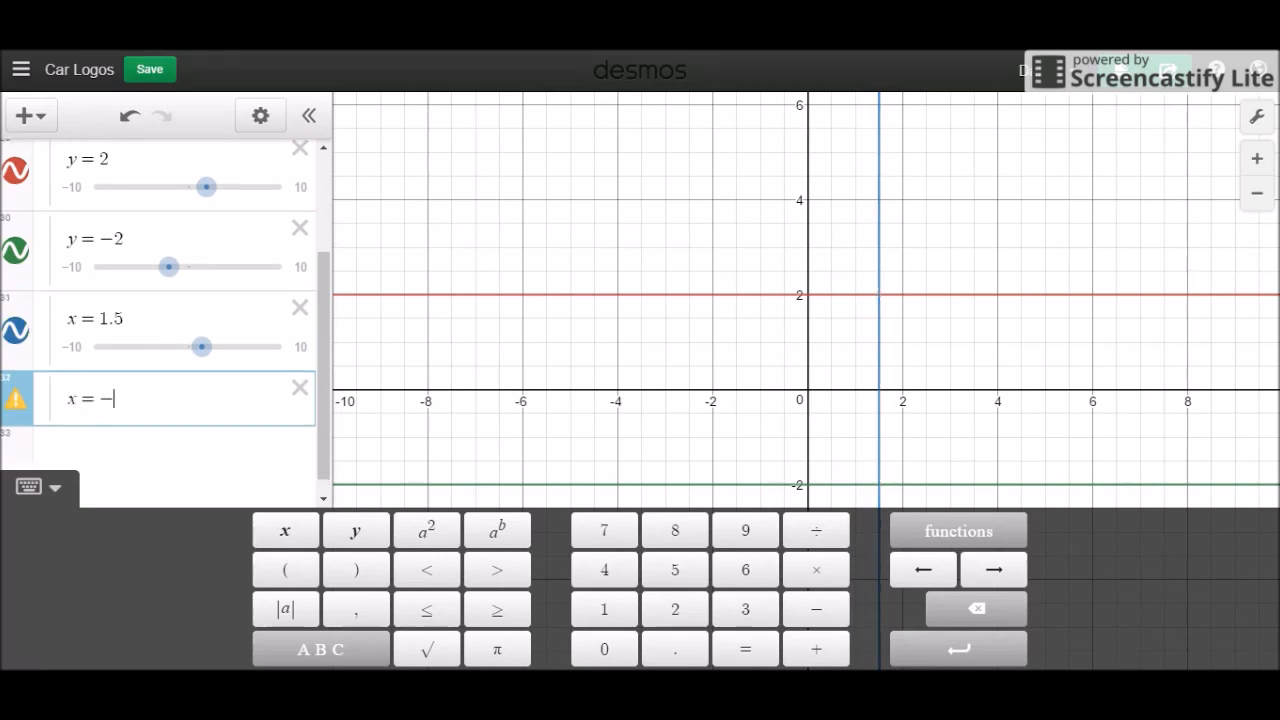
text(1.5)
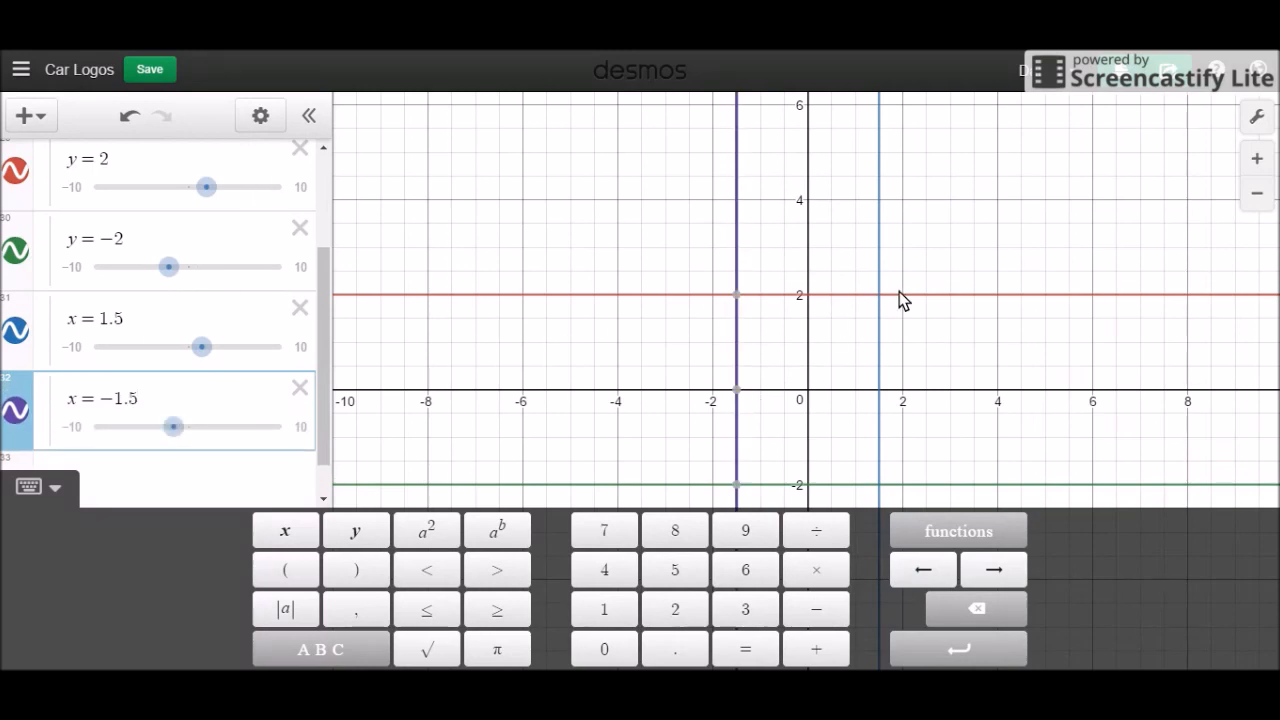
Step: Restrict the line y = 2 to the domain -1.5 ≤ x ≤ 1.5
click(134, 161)
text({-1)
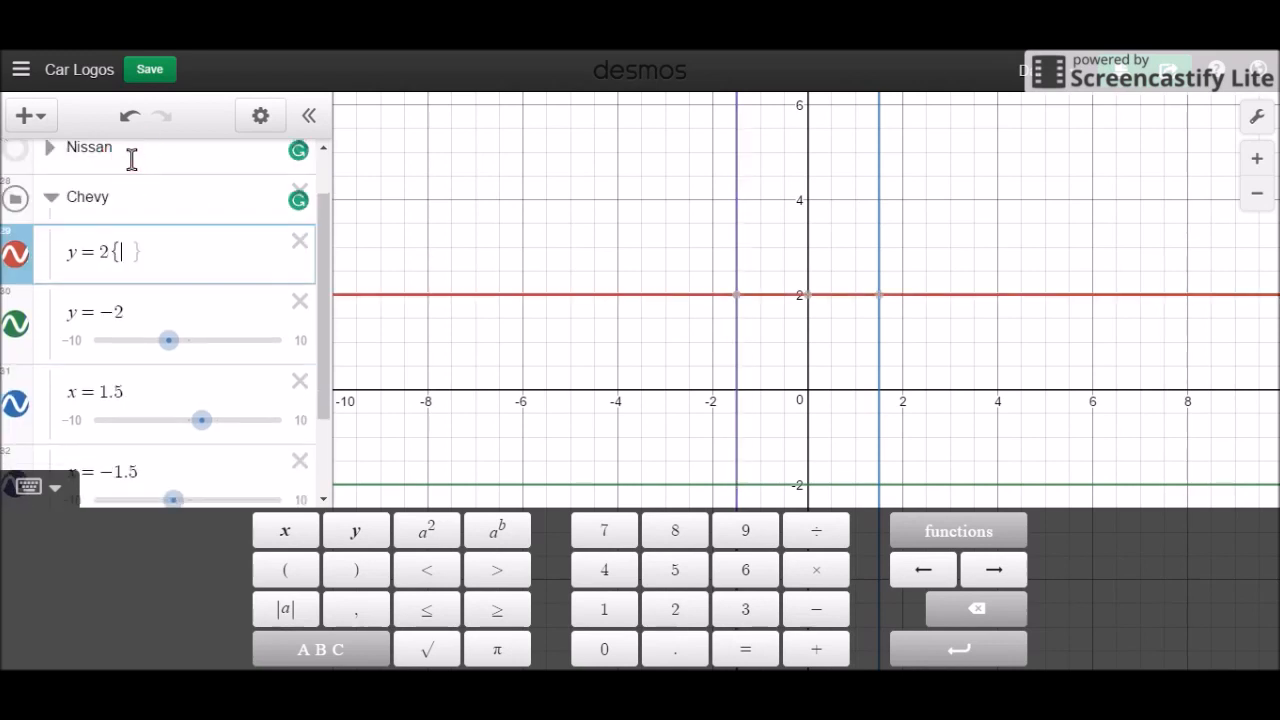
text(.75)
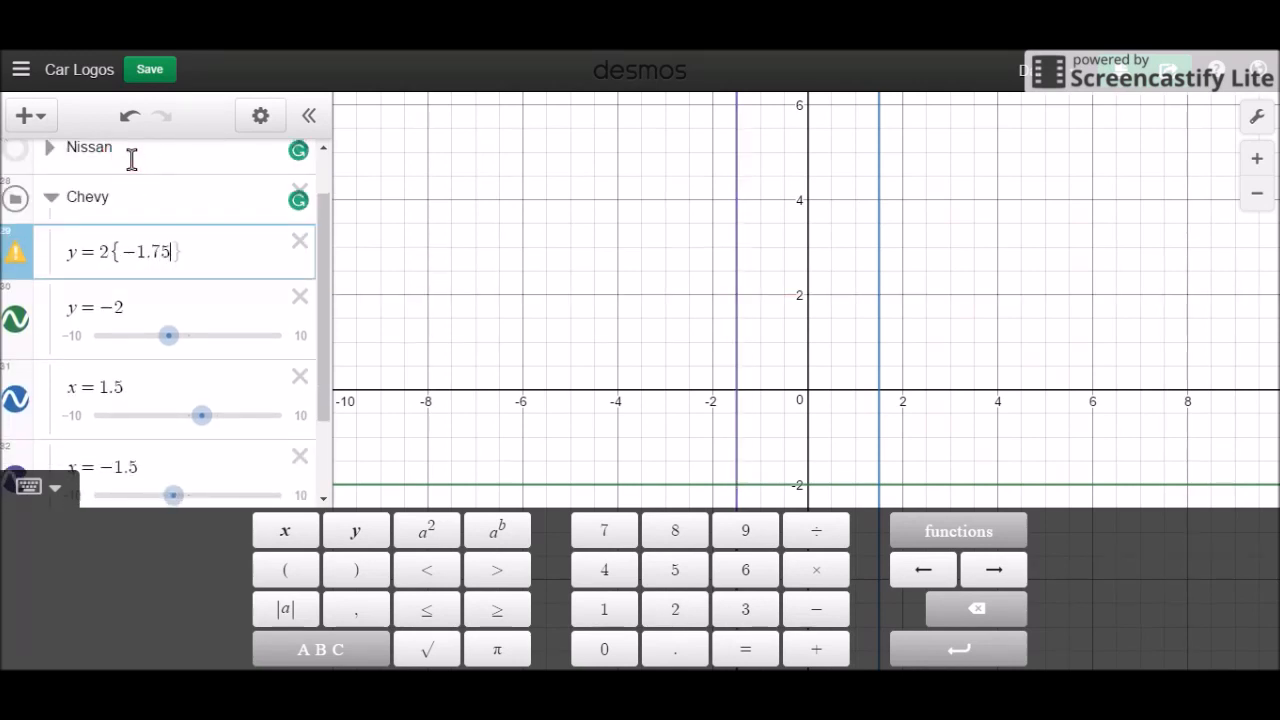
text(<=x<=1)
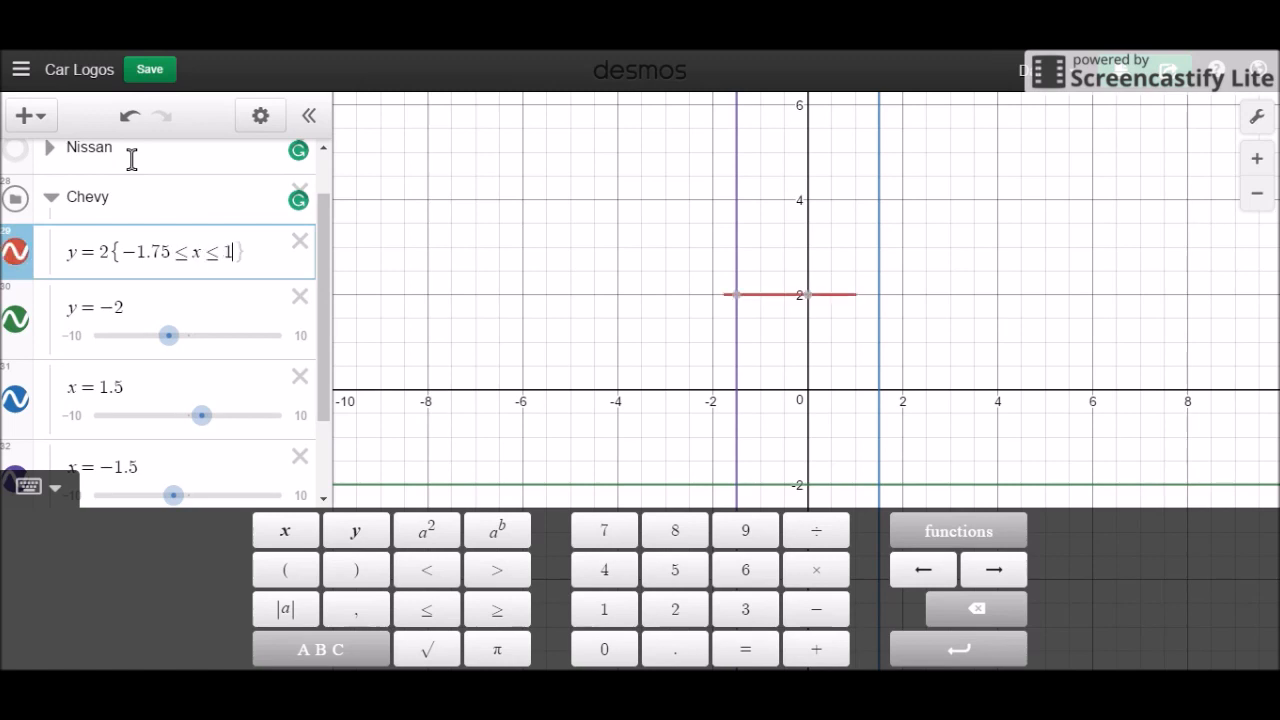
text(.75)
key(BackSpace)
key(Right)
key(BackSpace)
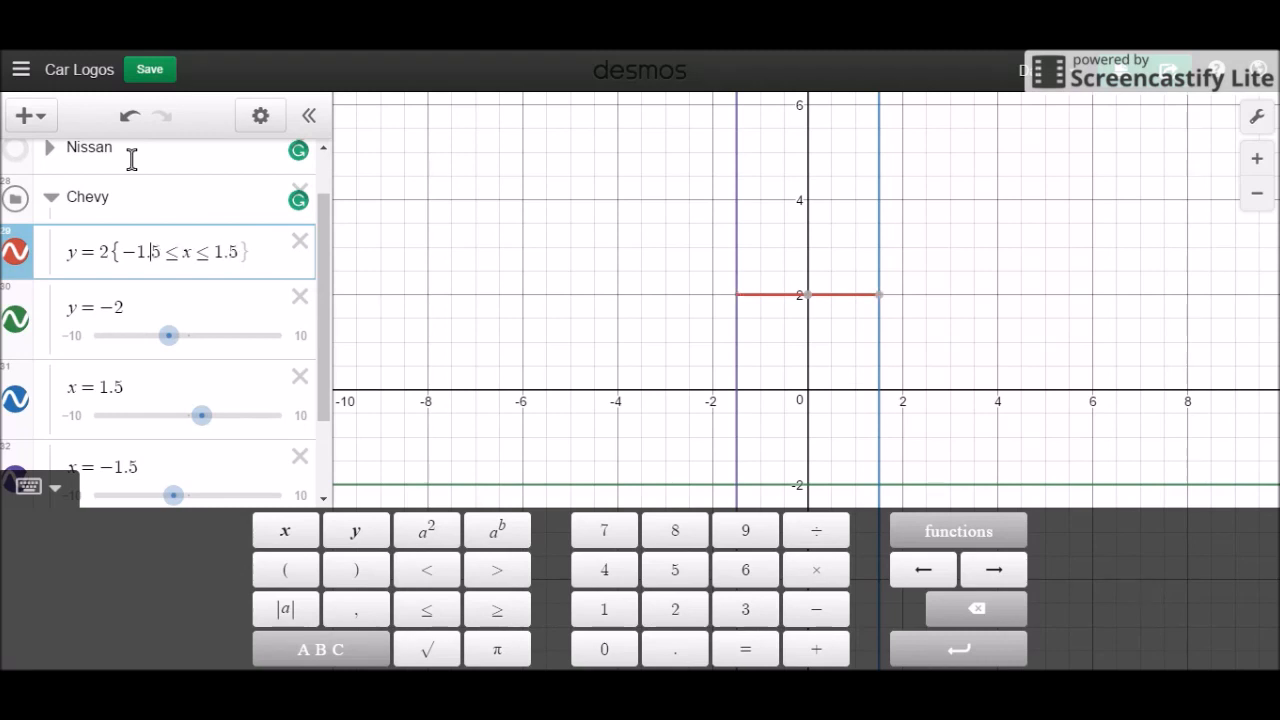
Step: Copy the domain restriction of y = 2 onto the line y = -2
drag(262, 250, 155, 250)
key(ctrl+c)
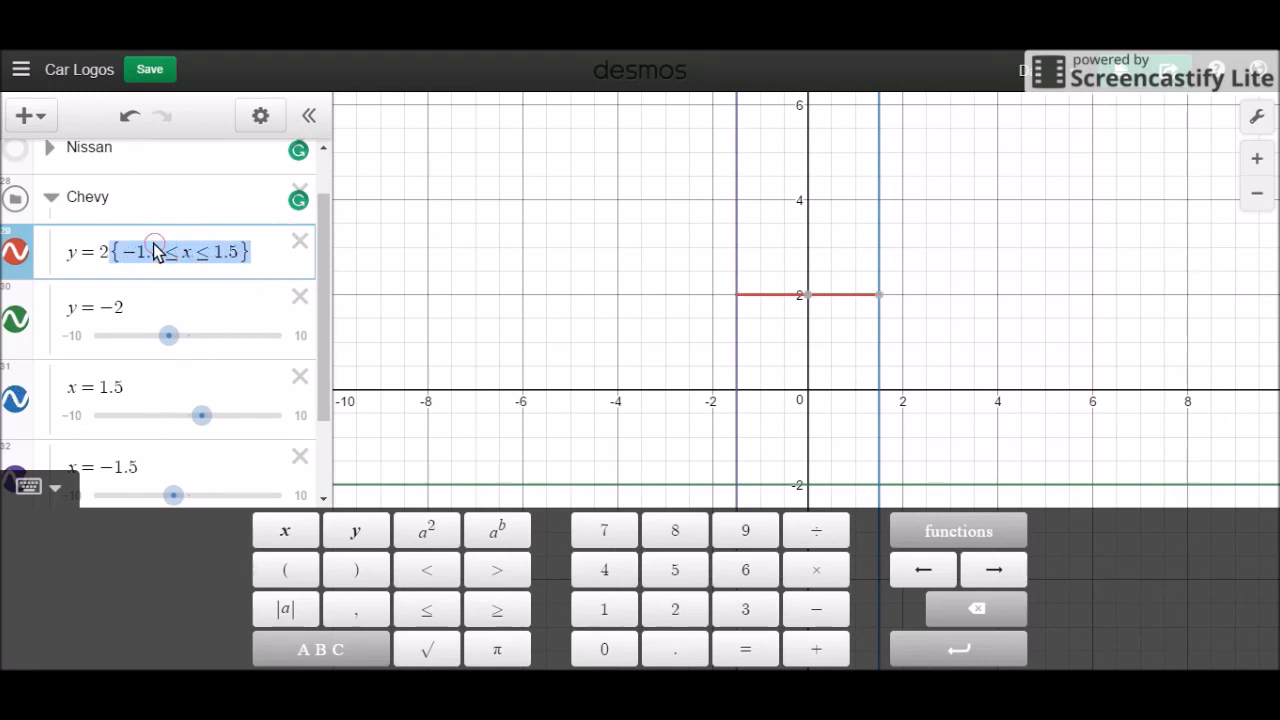
click(174, 306)
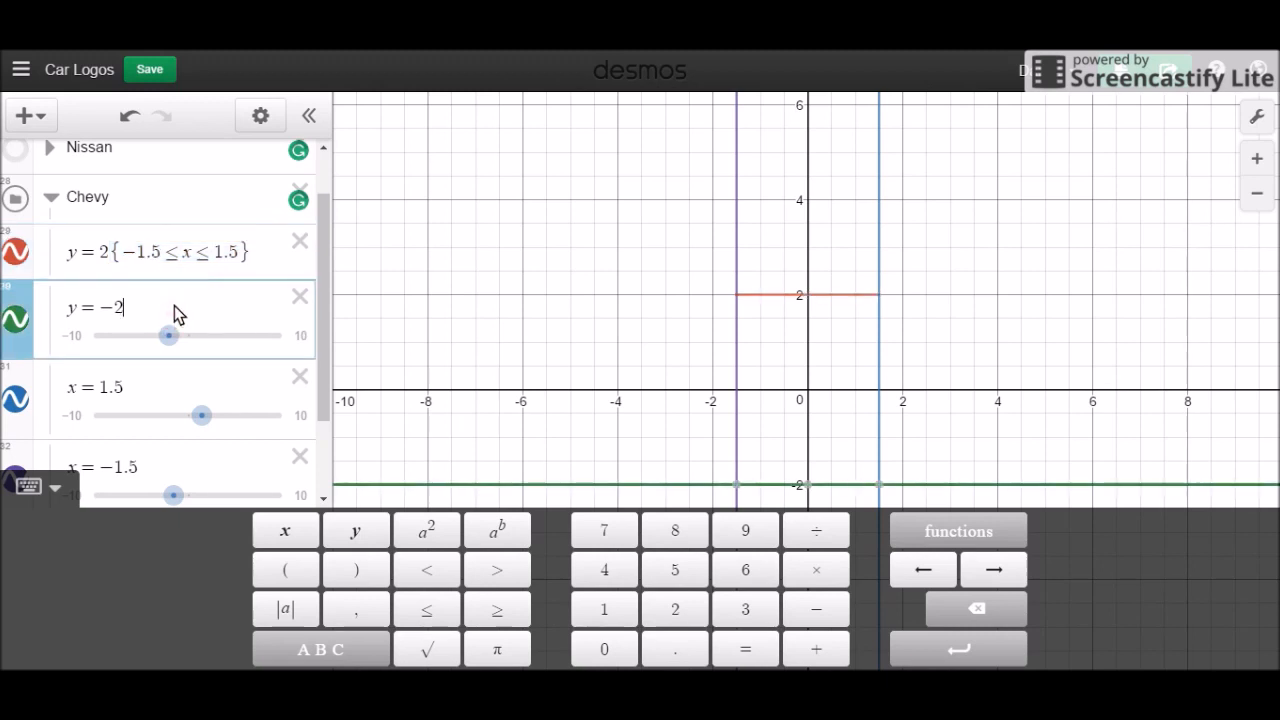
key(ctrl+v)
Step: Change the colour of the y = 2 and y = -2 segments to black
click(260, 115)
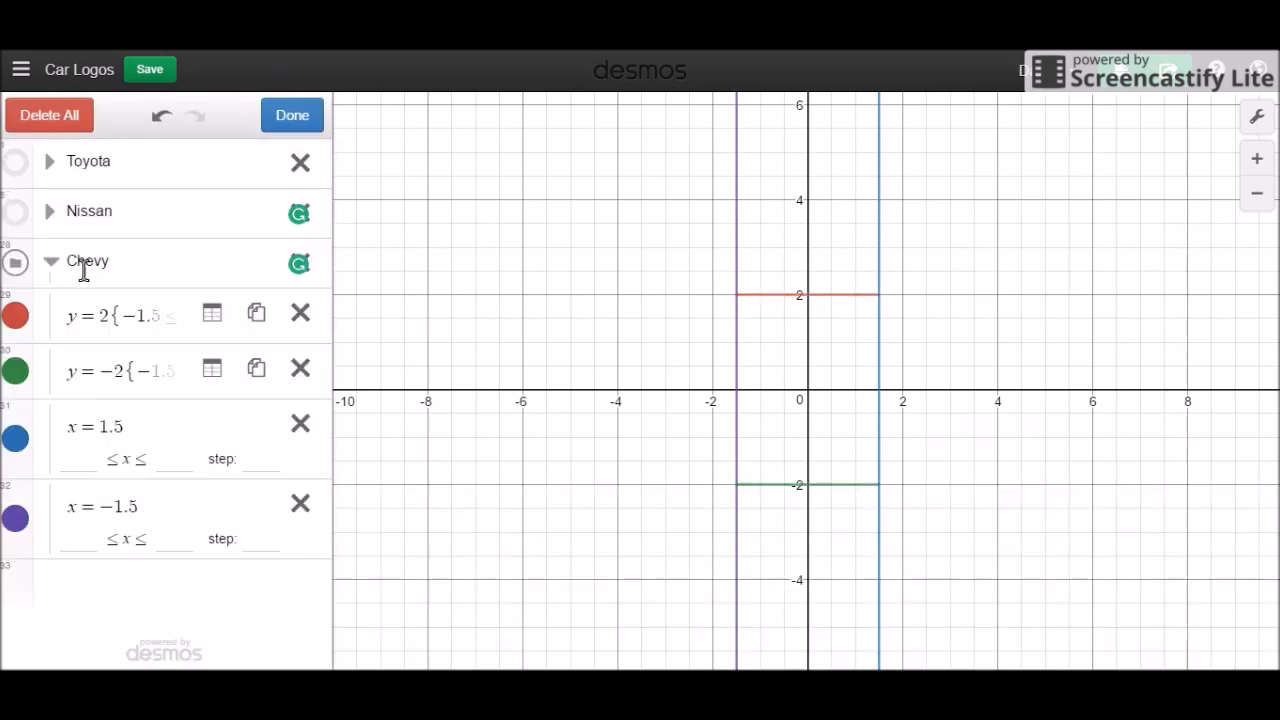
click(12, 320)
click(121, 369)
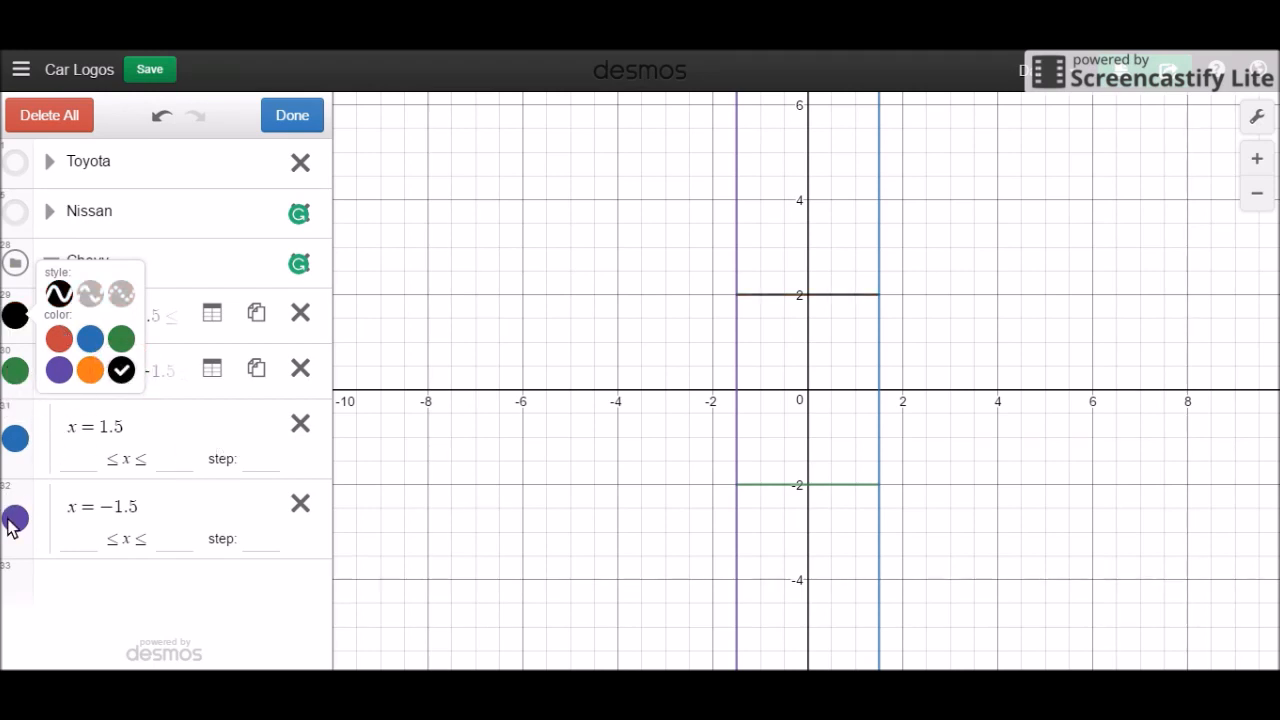
click(15, 371)
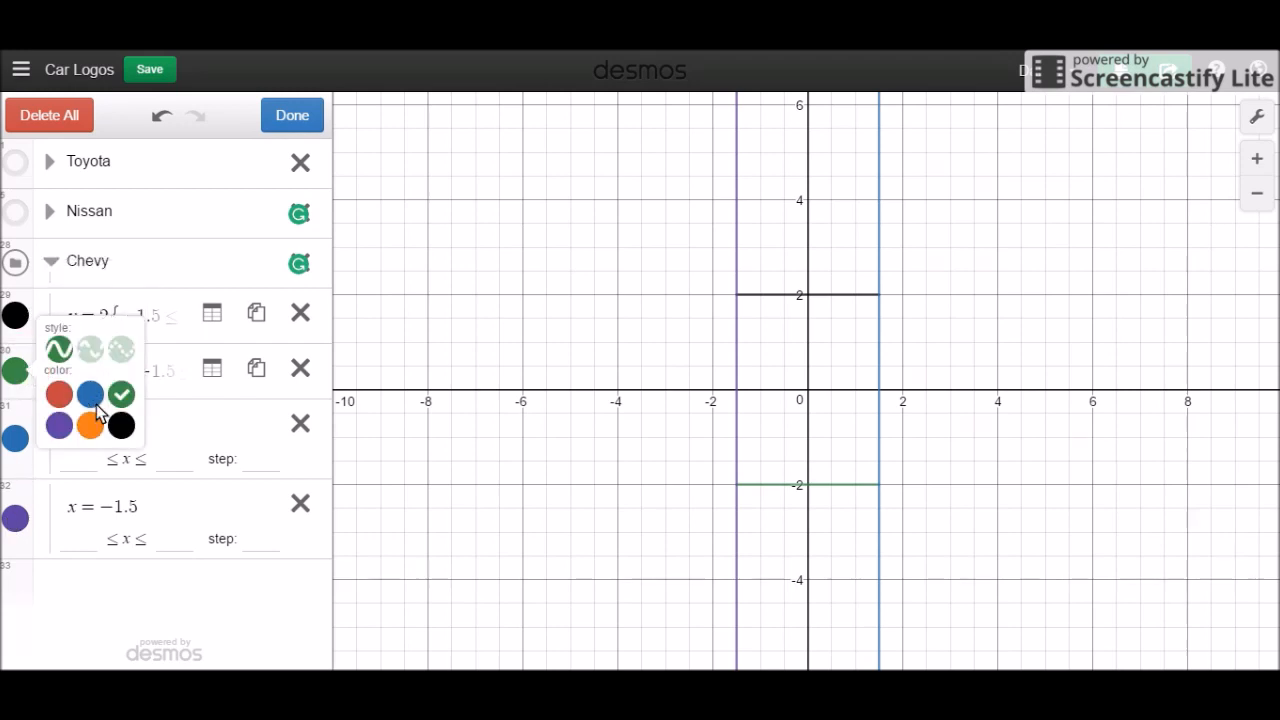
click(121, 425)
click(318, 118)
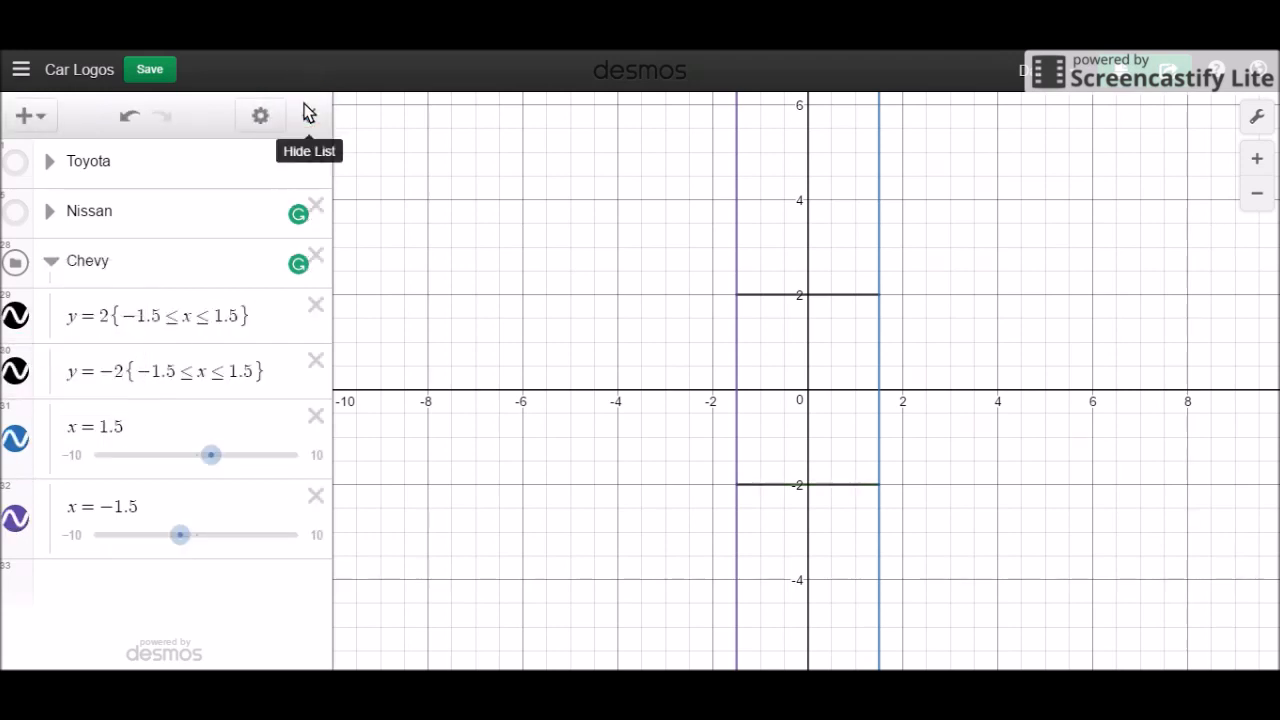
Step: Insert the lines y = 1 and y = -1 after the y = -2 expression
click(880, 343)
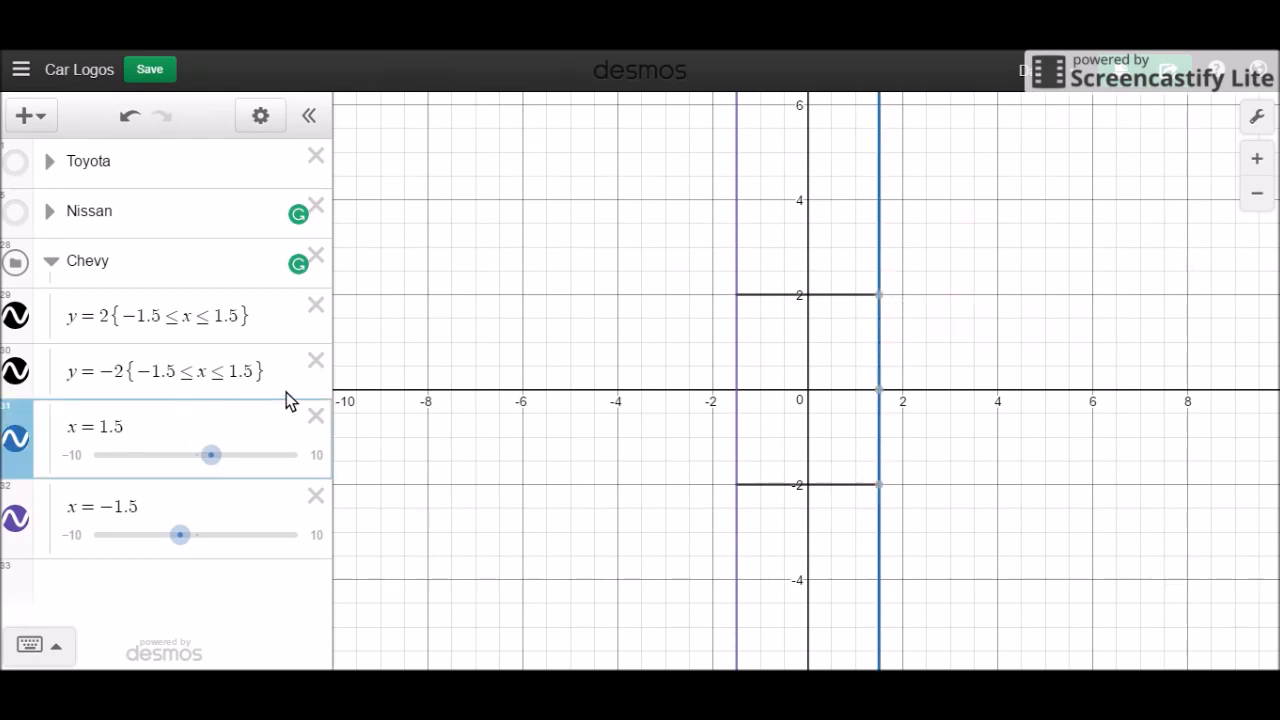
click(283, 366)
key(Return)
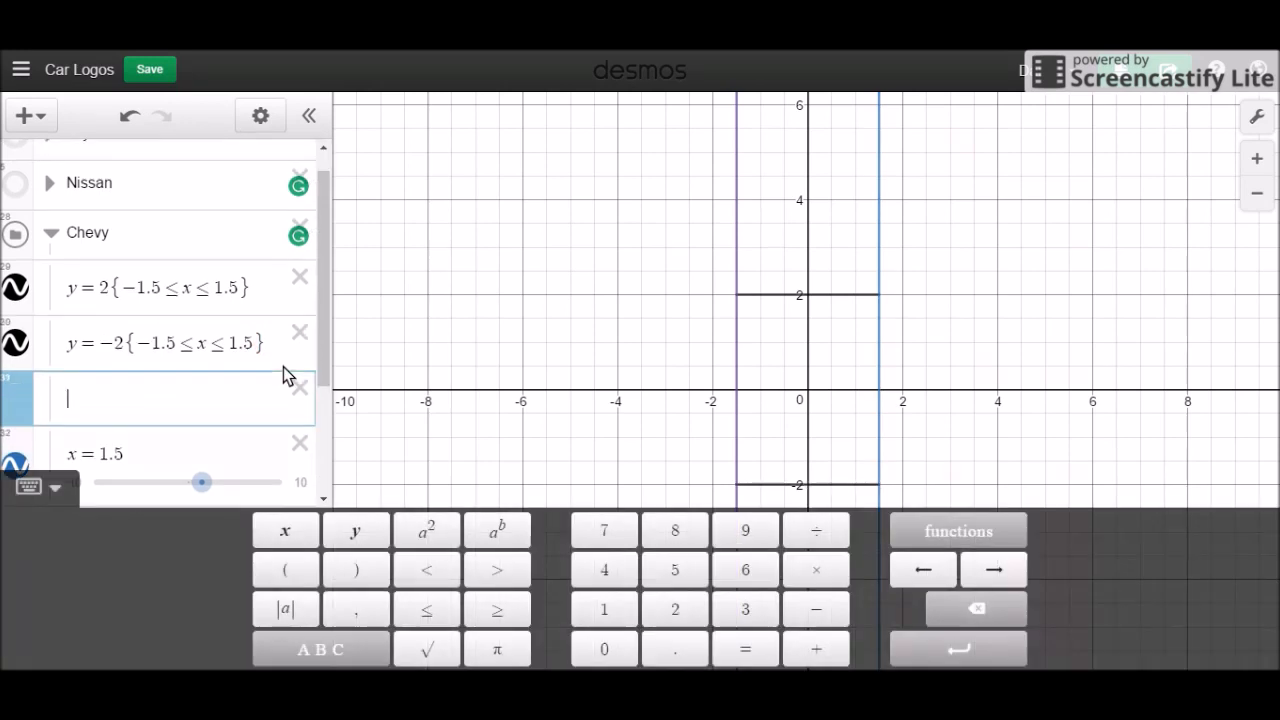
text(y=1)
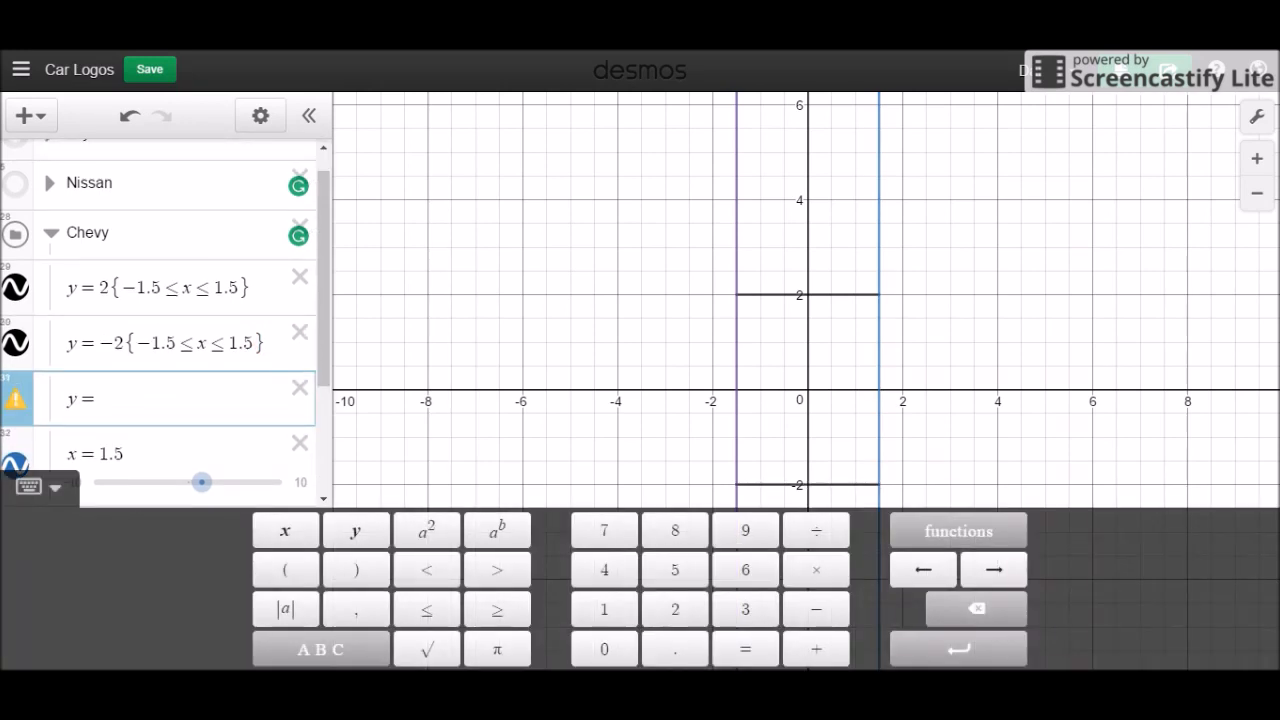
key(Return)
text(y=-1)
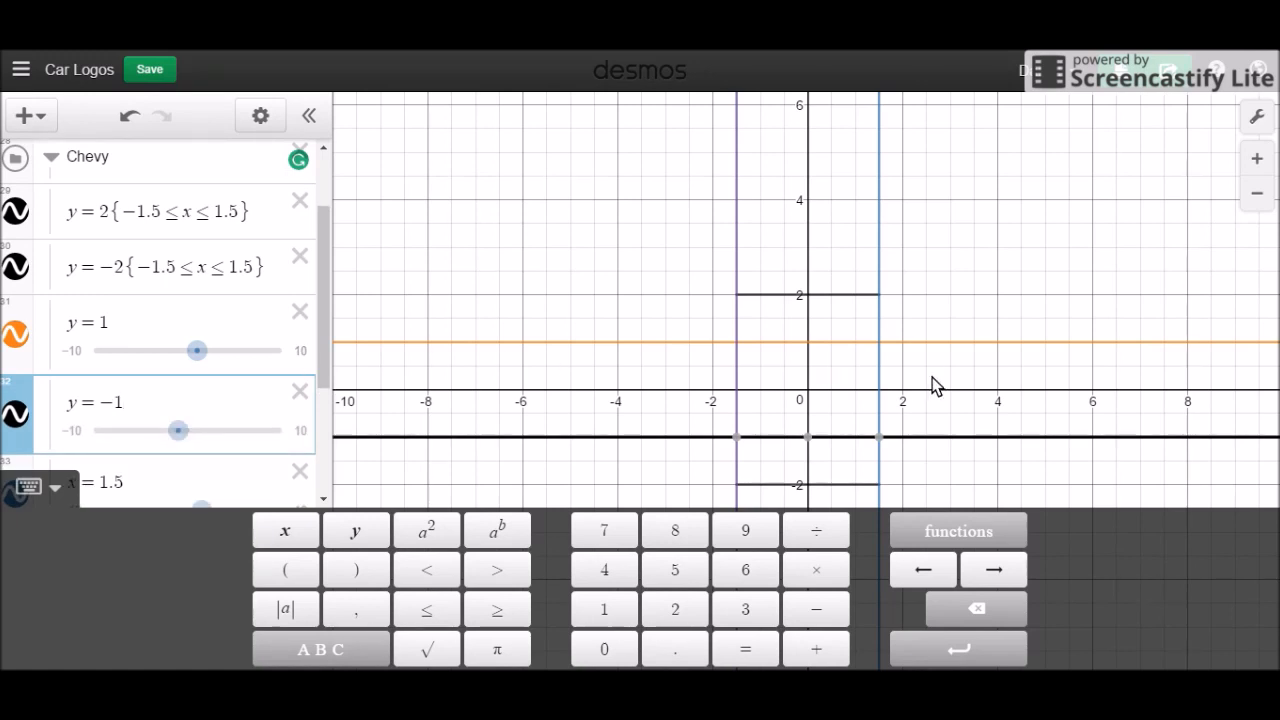
Step: Restrict the line y = 1 to the domain 1.5 ≤ x ≤ 3.5
click(973, 342)
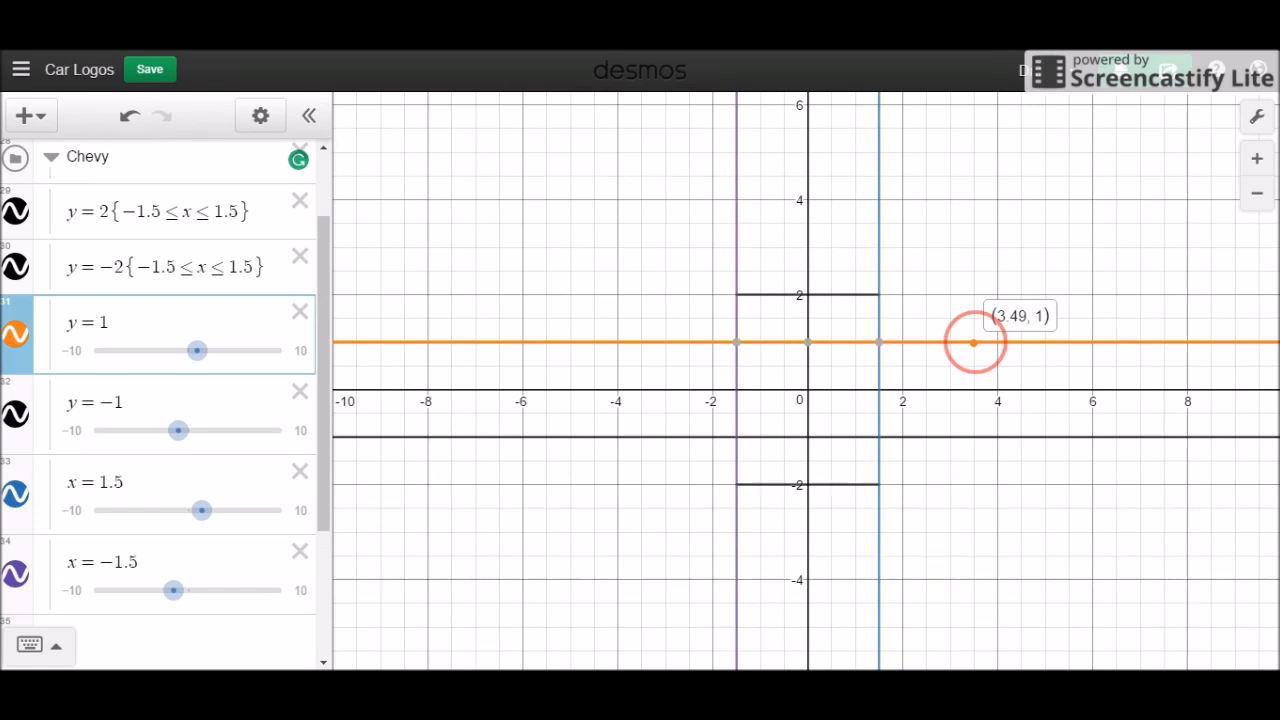
click(931, 437)
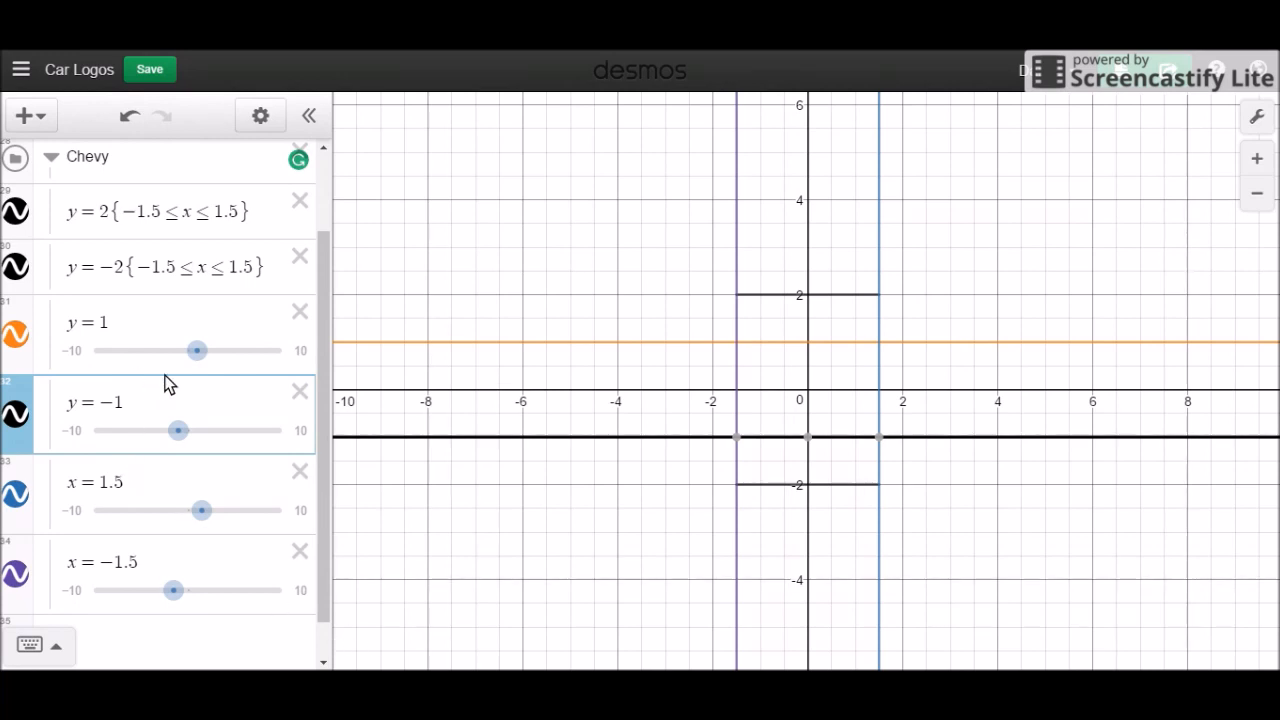
click(170, 316)
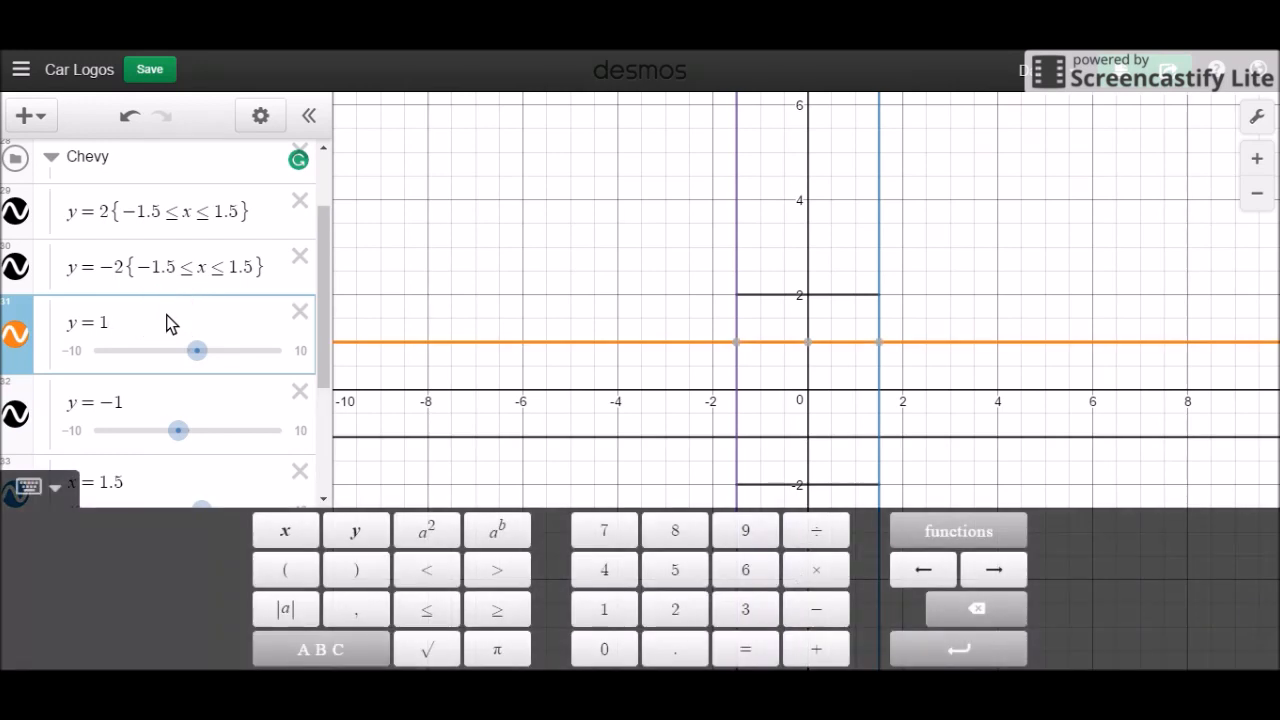
text({)
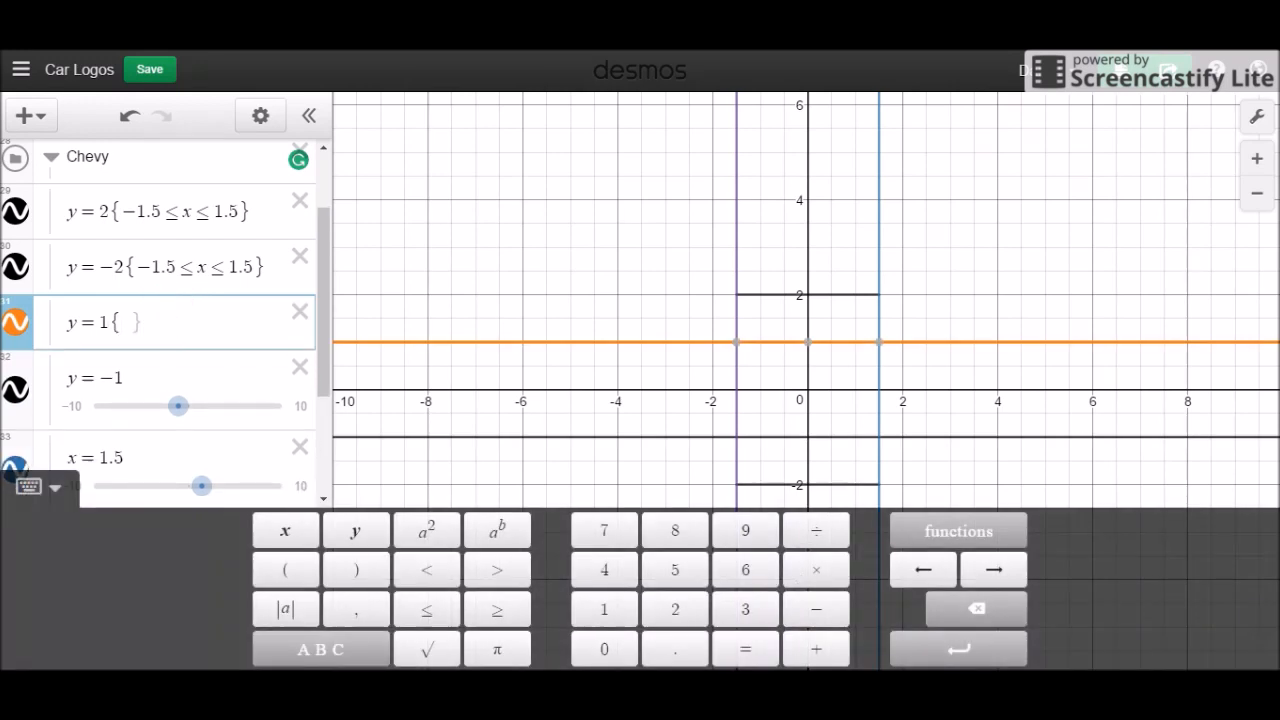
text(1.5)
text(<)
text(x)
text(<)
text(3.5)
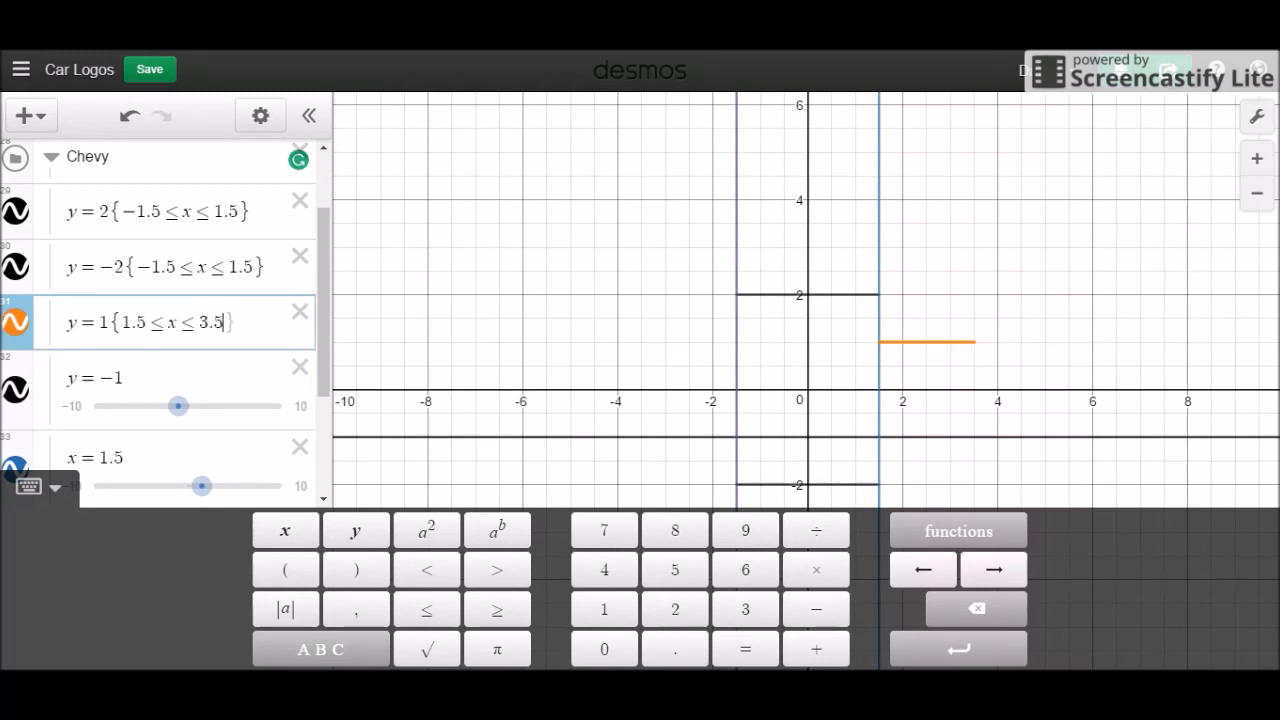
Step: Add the second interval -3.5 ≤ x ≤ -1.5 to the domain restriction of y = 1
text(, )
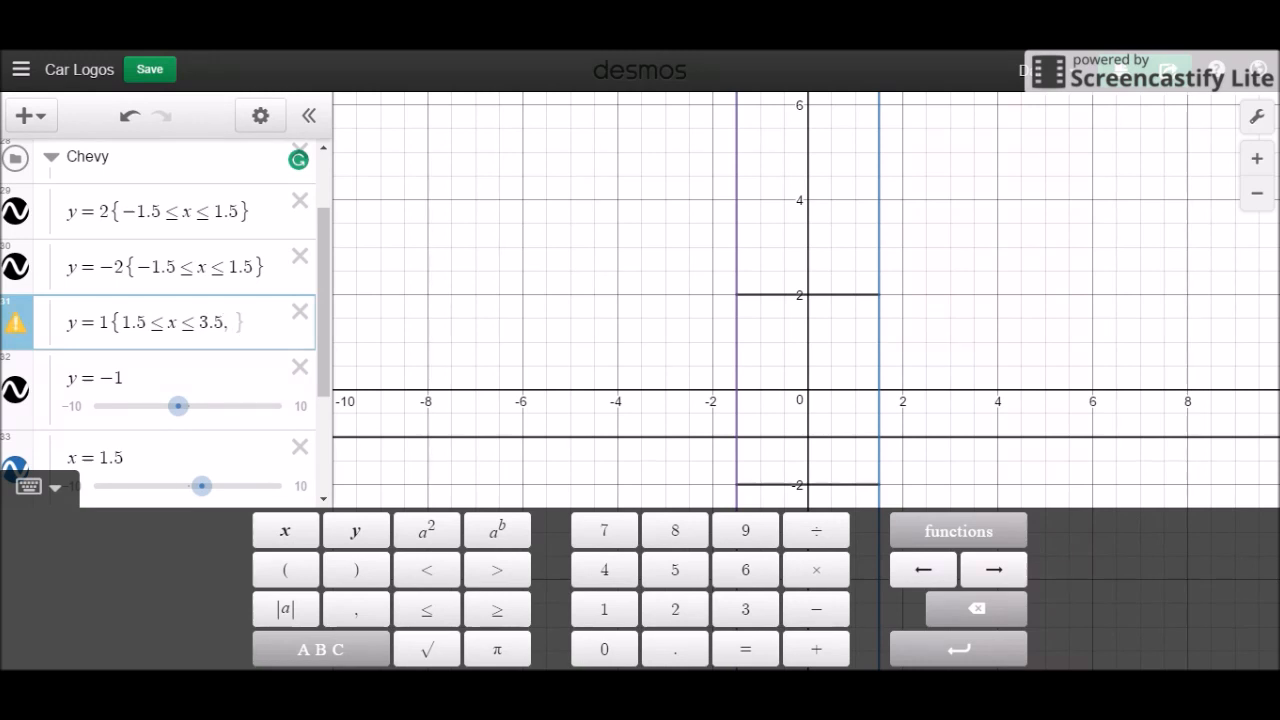
text(-3.5<=x<=)
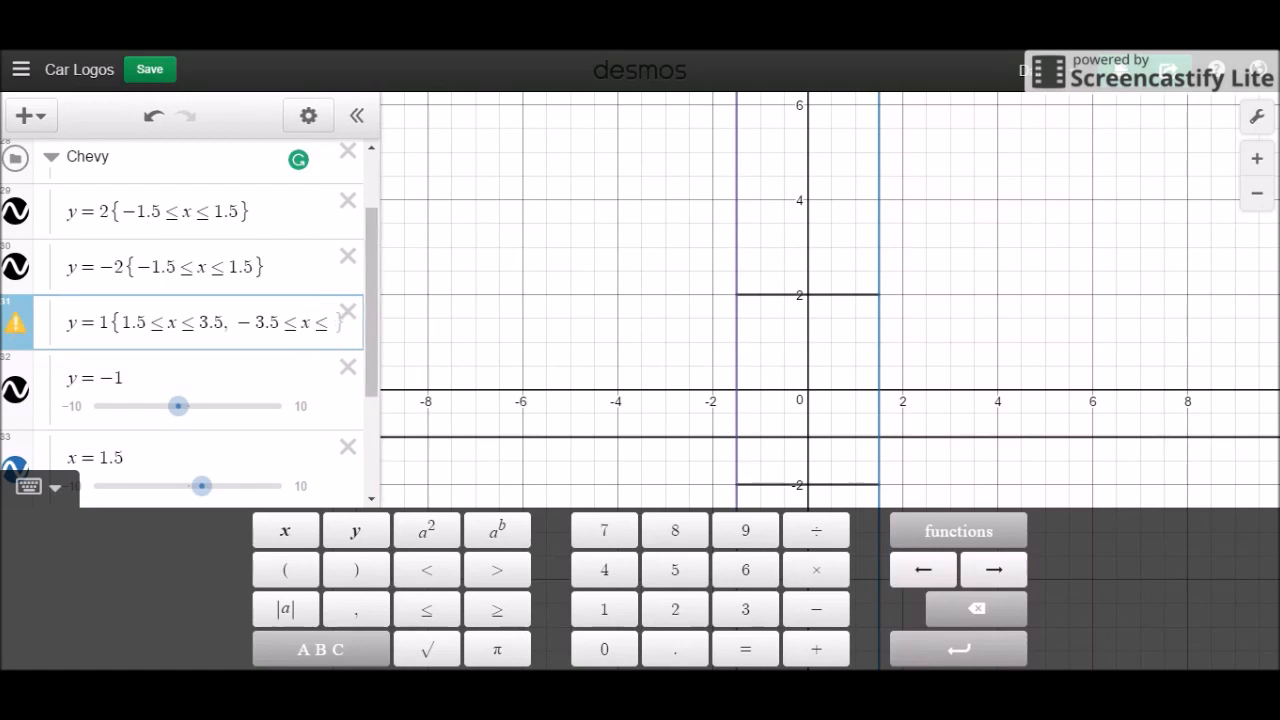
text(-1.5)
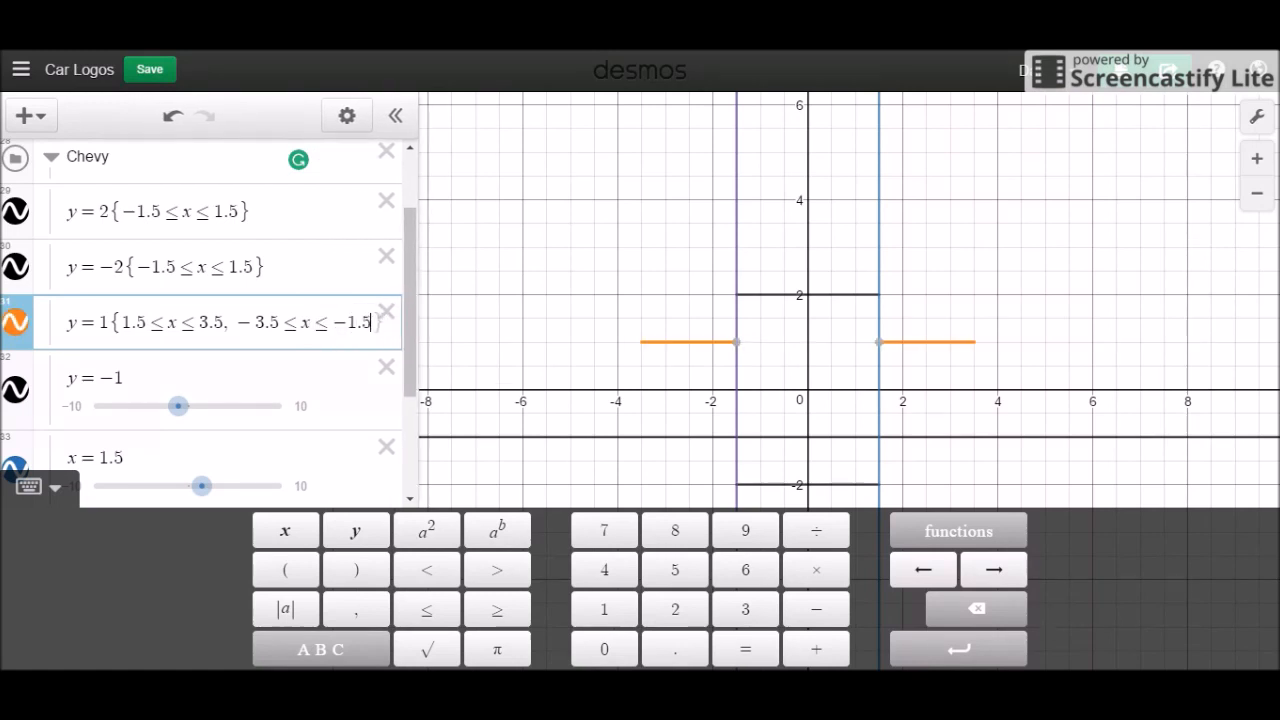
key(Right)
drag(388, 337, 240, 357)
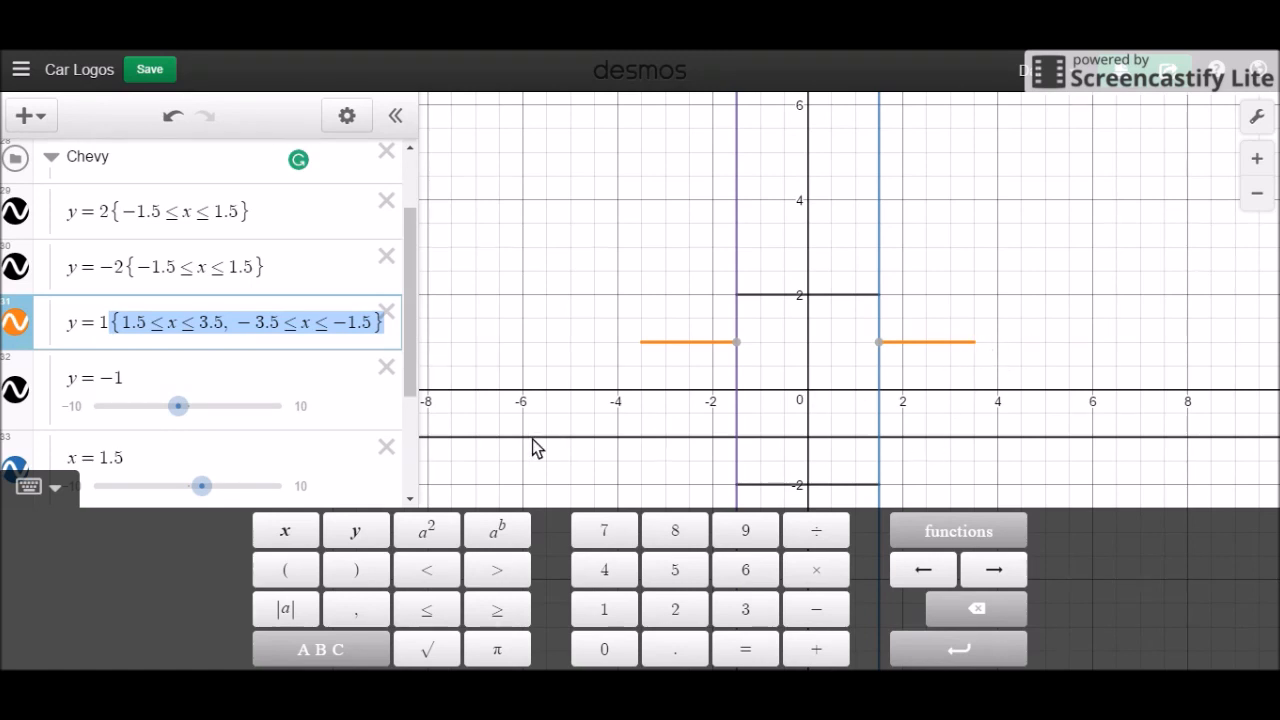
drag(404, 345, 404, 437)
click(329, 378)
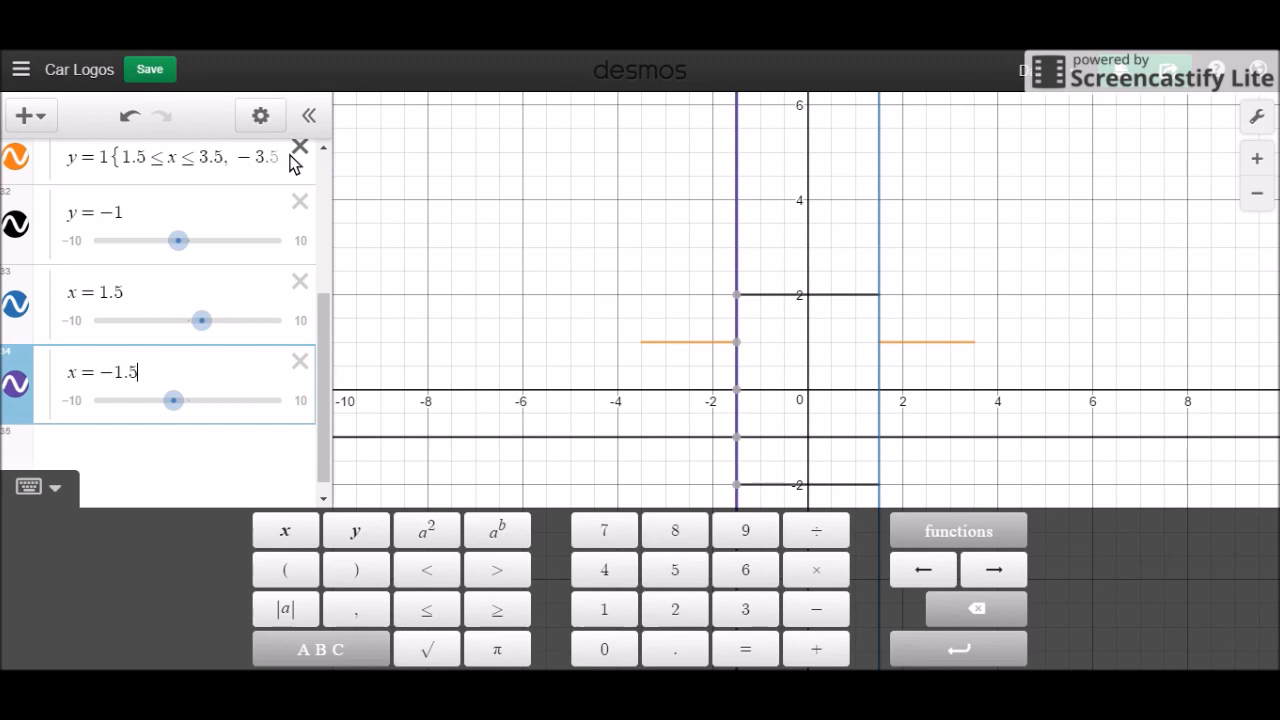
Step: Begin a restriction on the line x = 1.5, trying an interval starting with -1 ≤ x and clearing it to leave empty braces
click(183, 290)
text({-1<=x<=-2)
key(BackSpace)
key(BackSpace)
key(BackSpace)
key(BackSpace)
key(BackSpace)
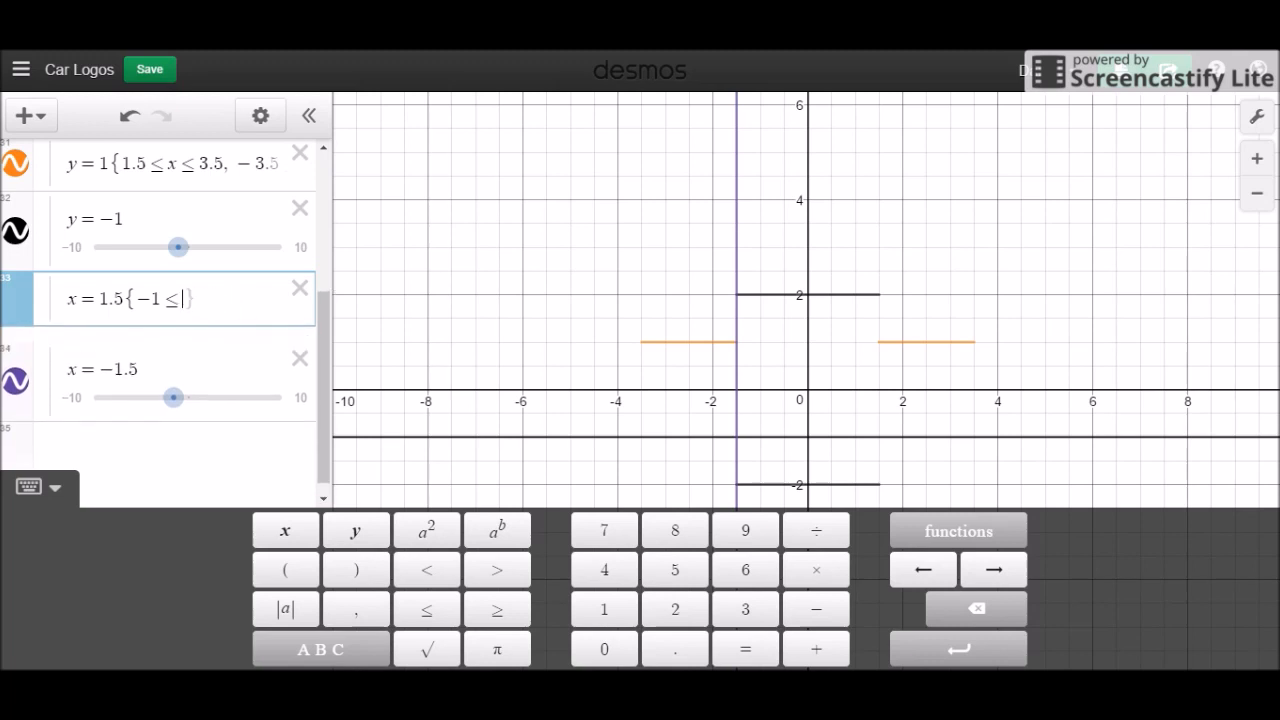
key(BackSpace)
key(BackSpace)
key(BackSpace)
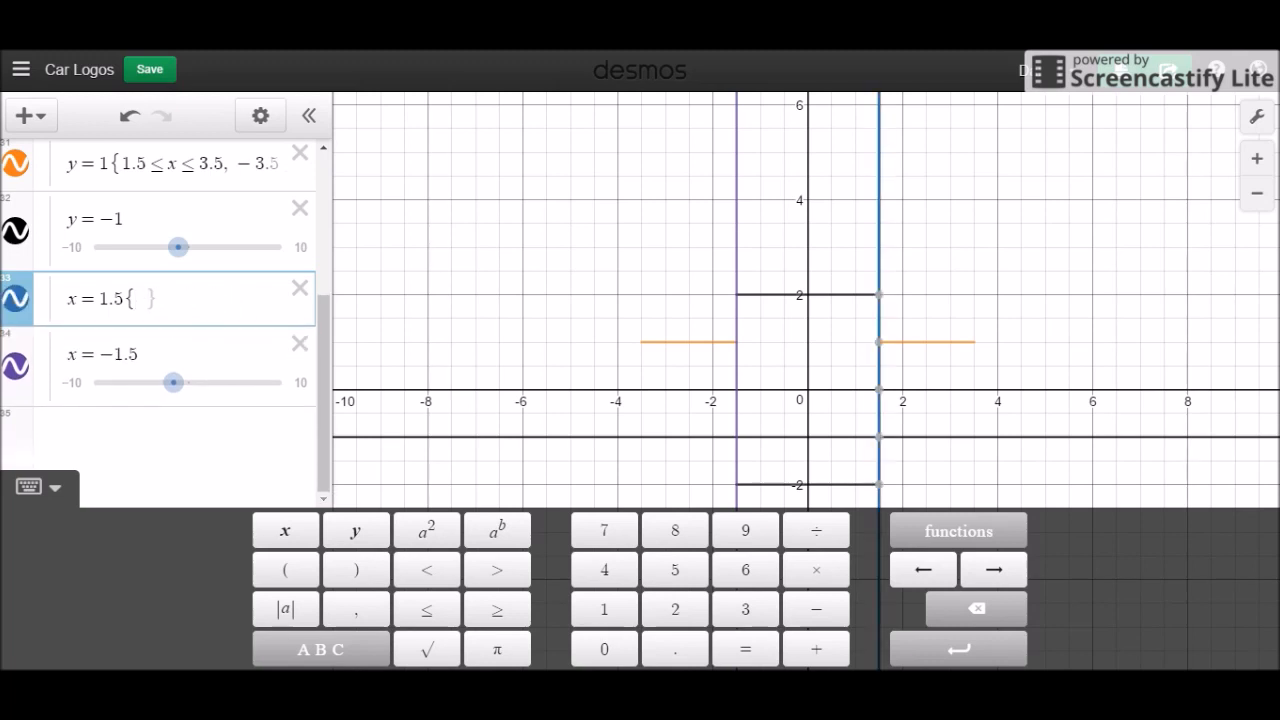
Step: Restrict the line x = 1.5 to the interval -2 ≤ y ≤ -1
text(-2<=x<)
key(BackSpace)
key(BackSpace)
text(x<=-1,)
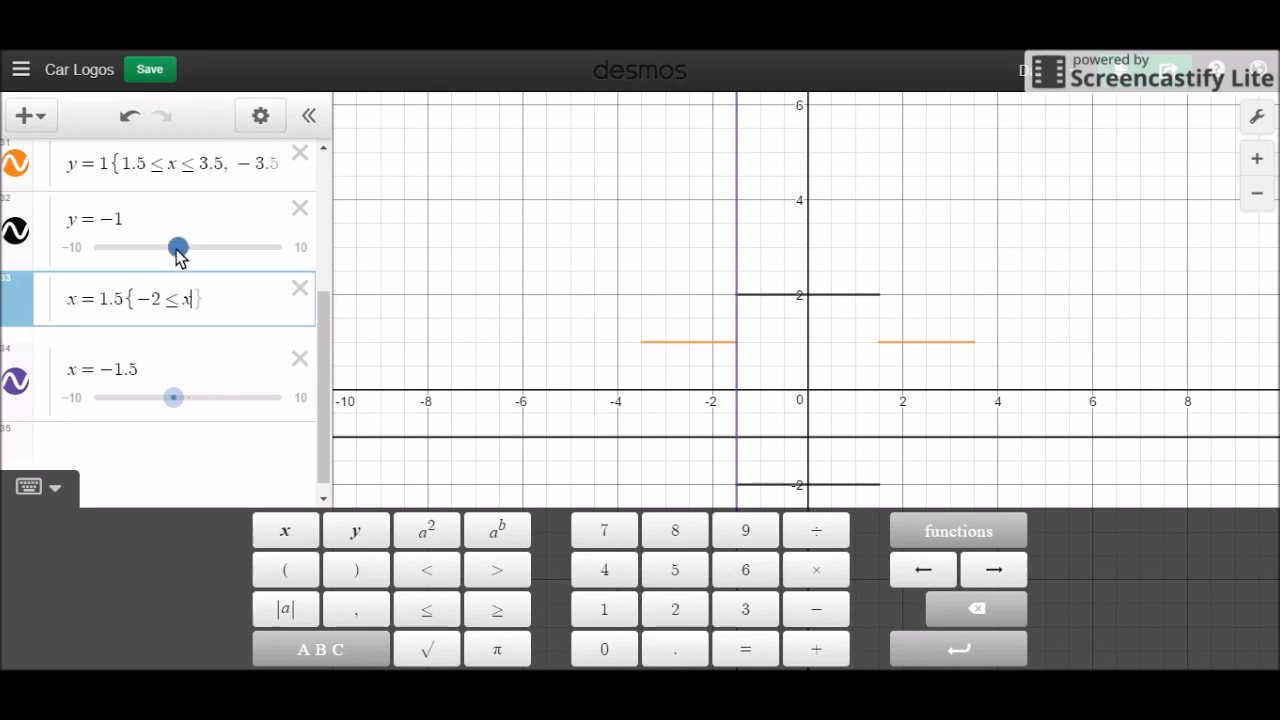
key(BackSpace)
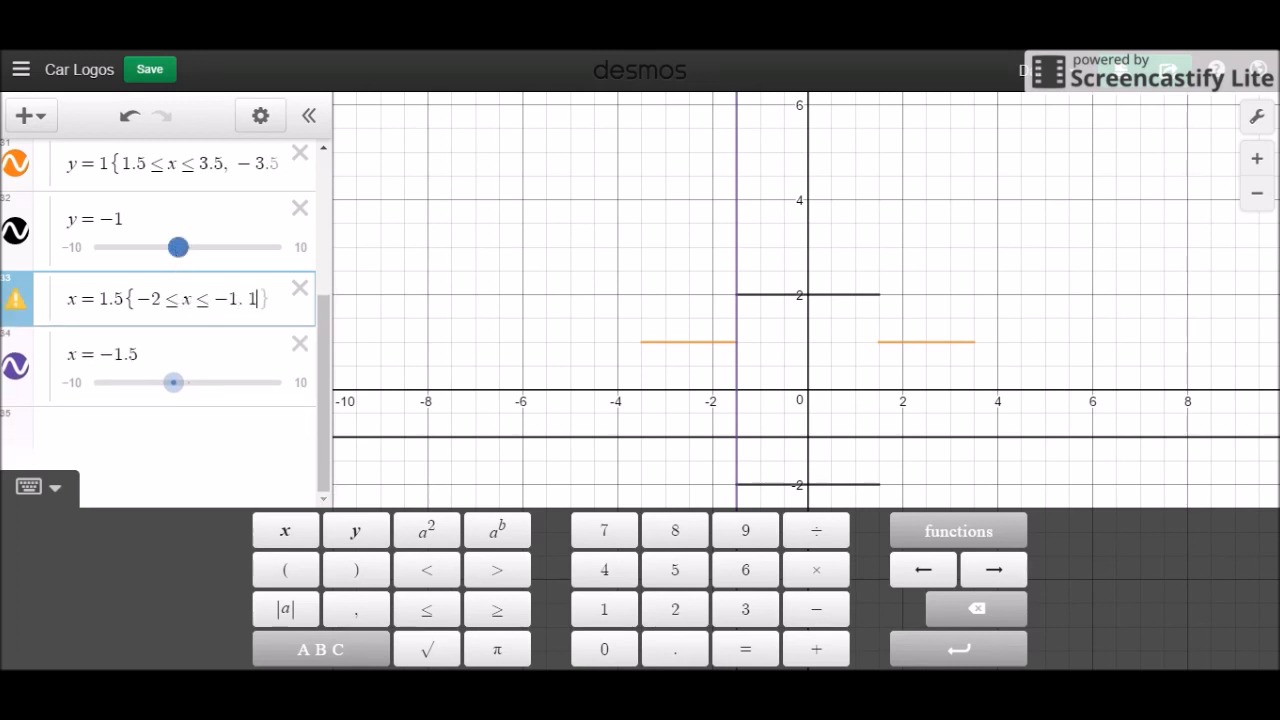
key(BackSpace)
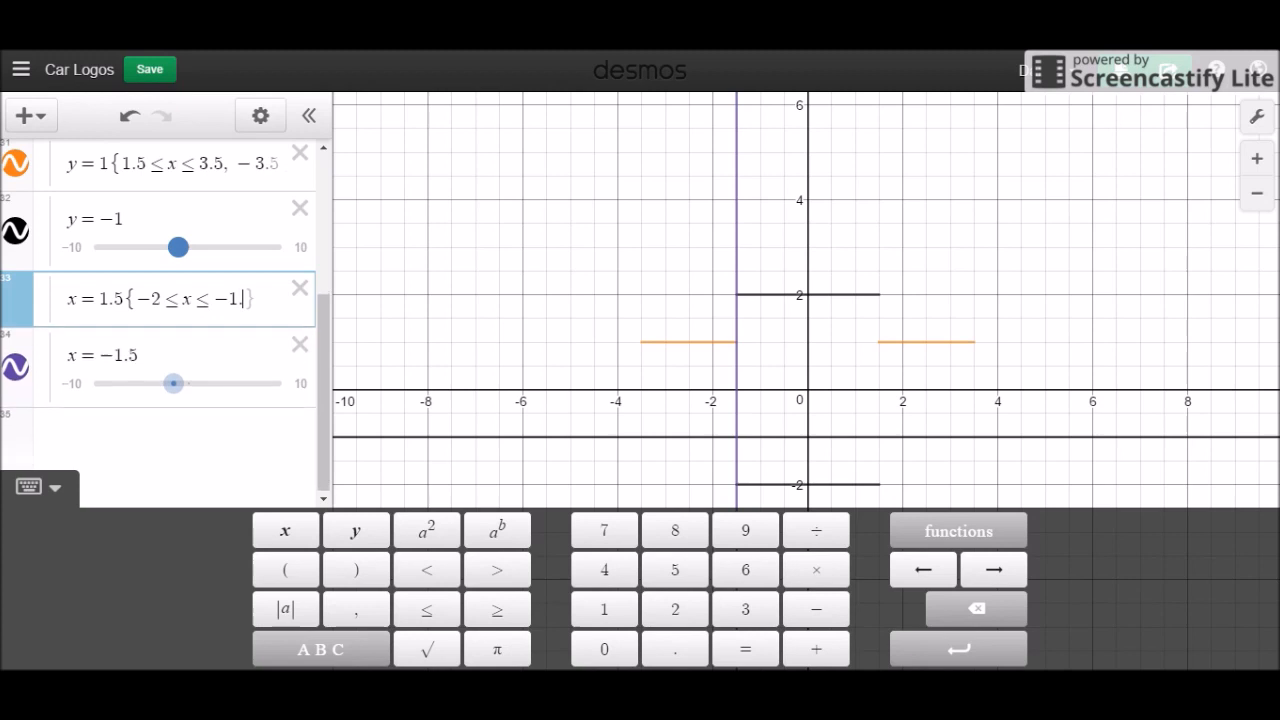
key(BackSpace)
key(BackSpace)
key(BackSpace)
key(BackSpace)
text(y<=1)
key(BackSpace)
text(-1)
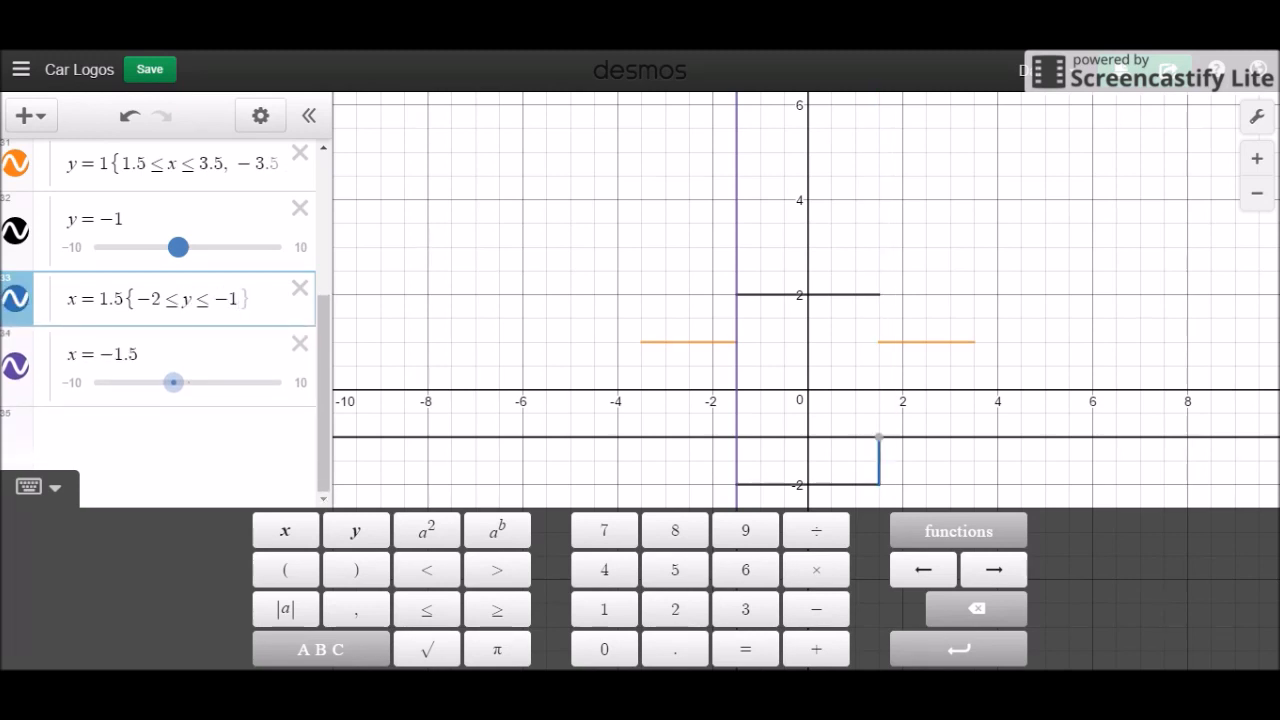
Step: Add the second interval 1 ≤ y ≤ 2 to the restriction of x = 1.5
text(,)
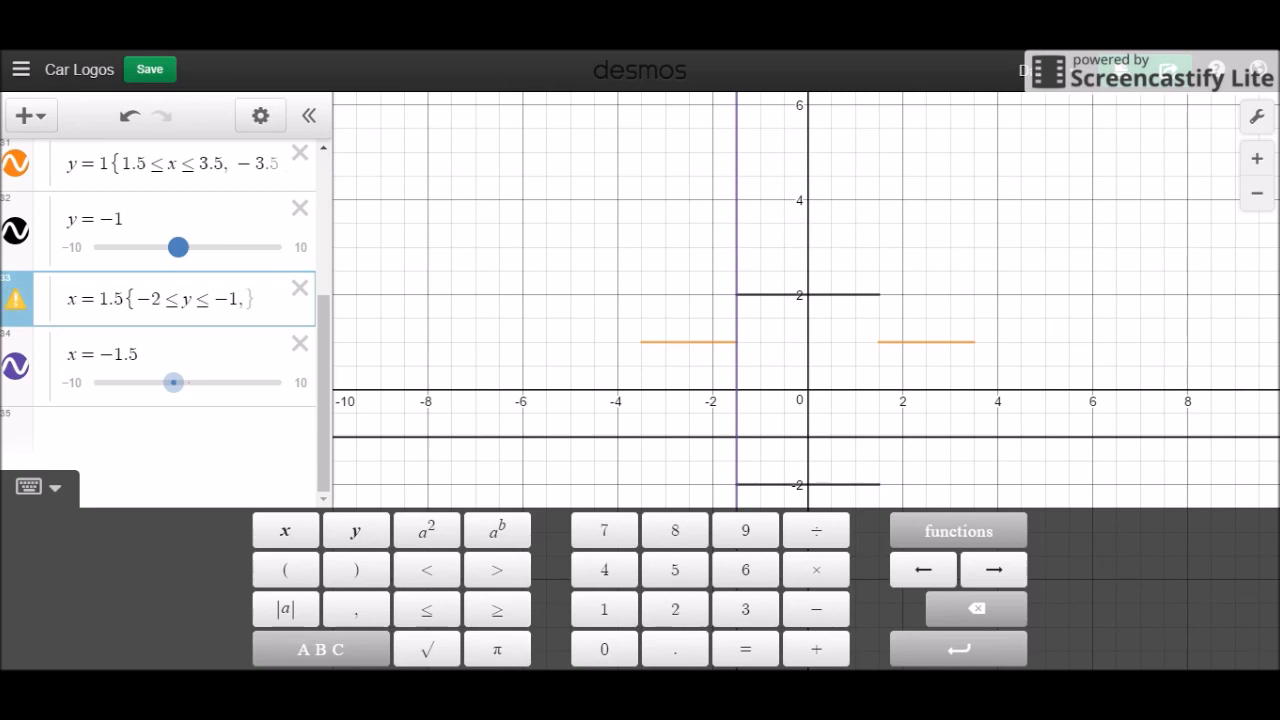
text(1<=y)
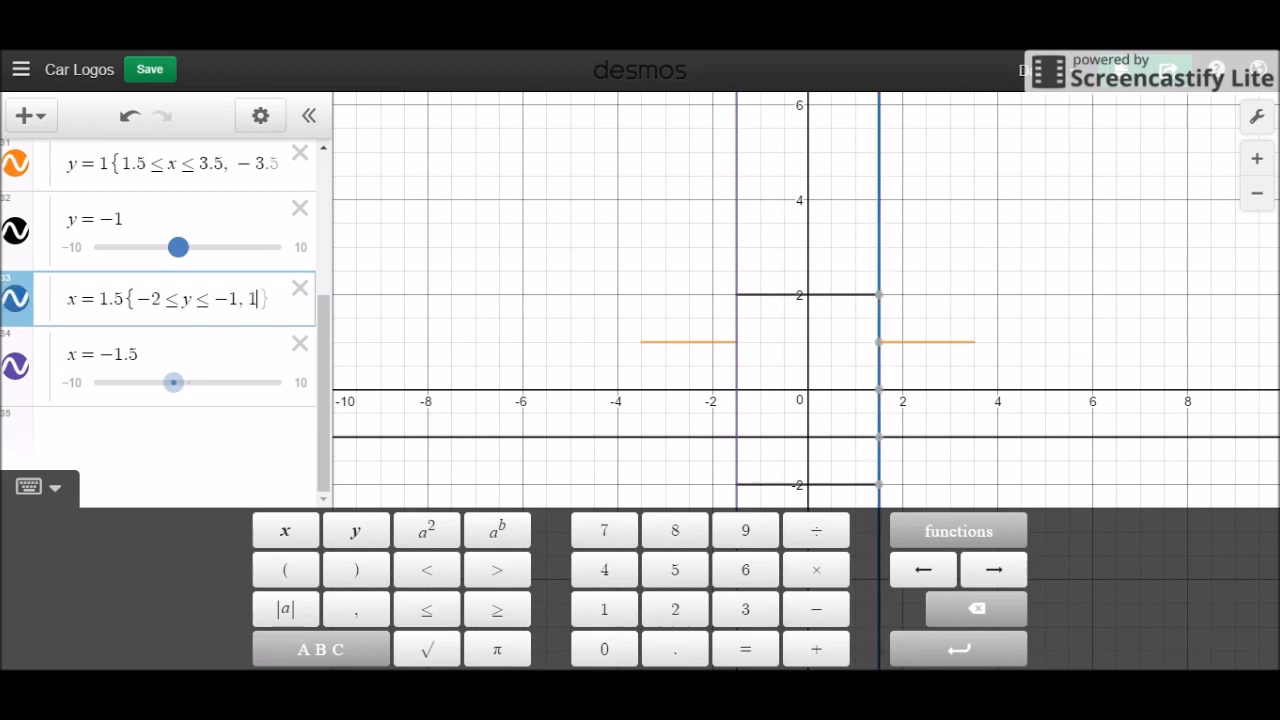
text(<=2)
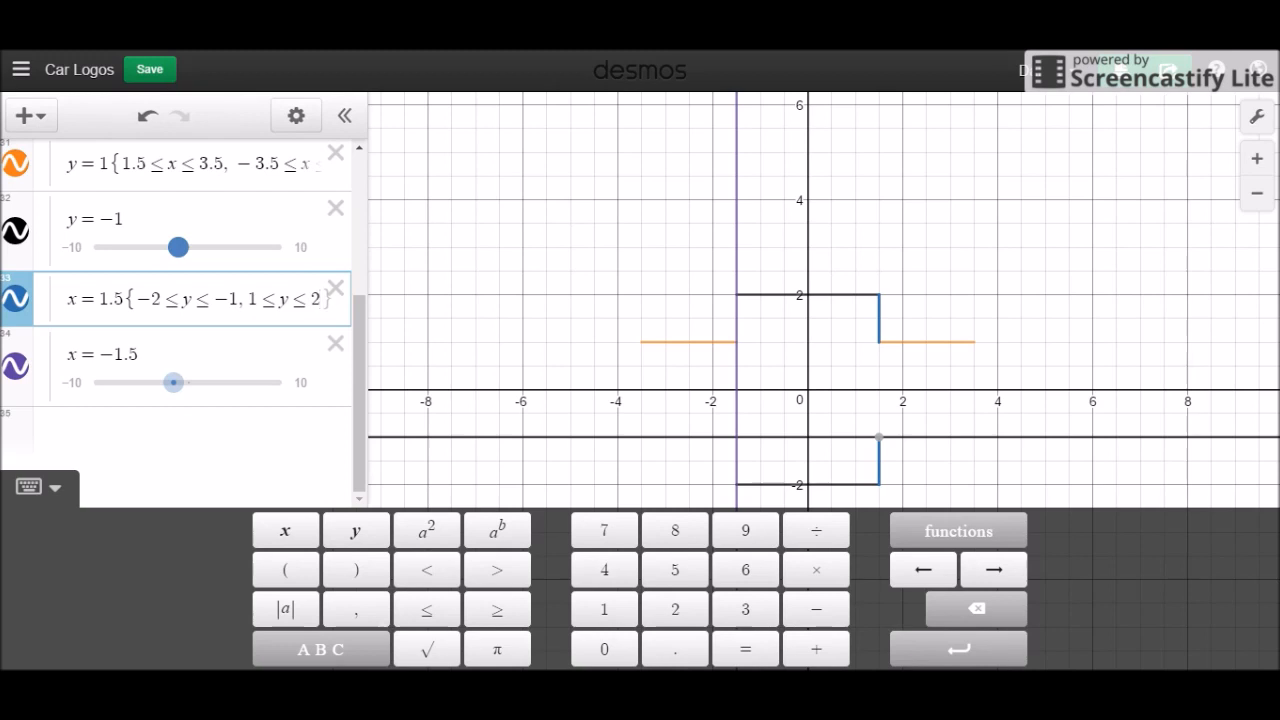
Step: Copy the restriction {-2 ≤ y ≤ -1, 1 ≤ y ≤ 2} from x = 1.5 onto the line x = -1.5
drag(326, 304, 145, 318)
key(ctrl+c)
click(165, 350)
key(ctrl+v)
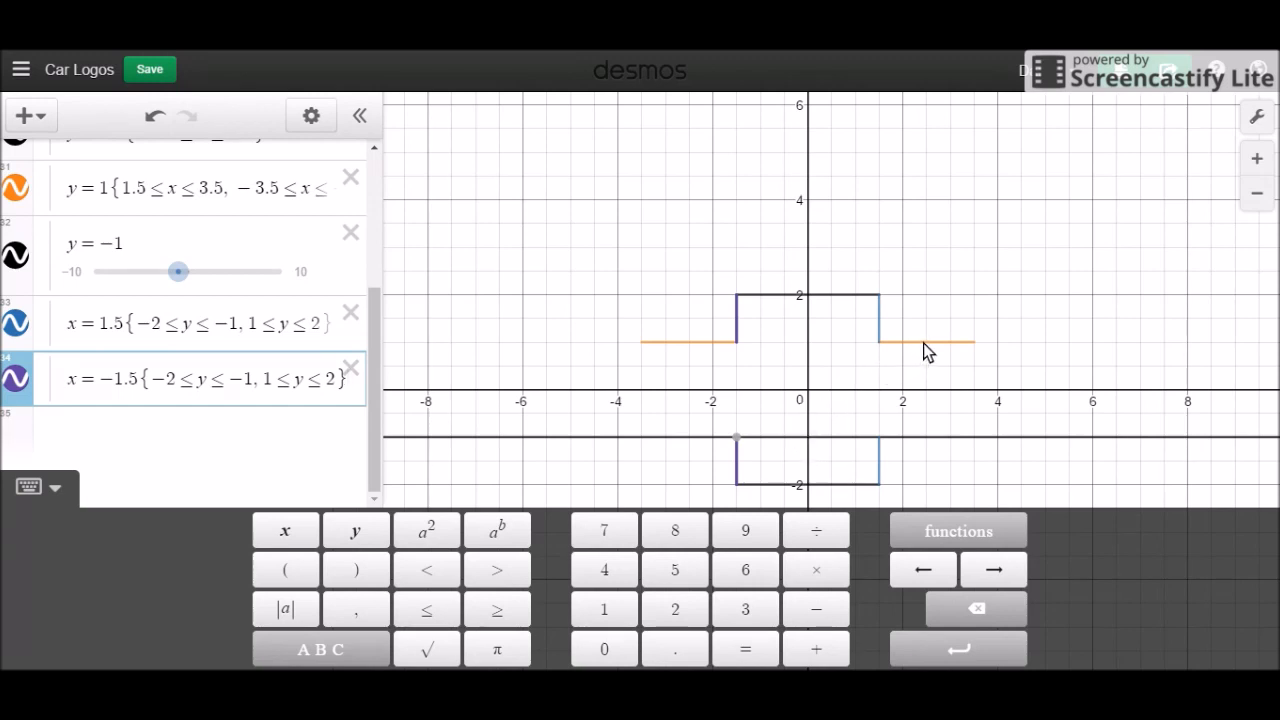
Step: Add the line y = (x - 3.5) + 1 as a new expression below x = -1.5
click(972, 342)
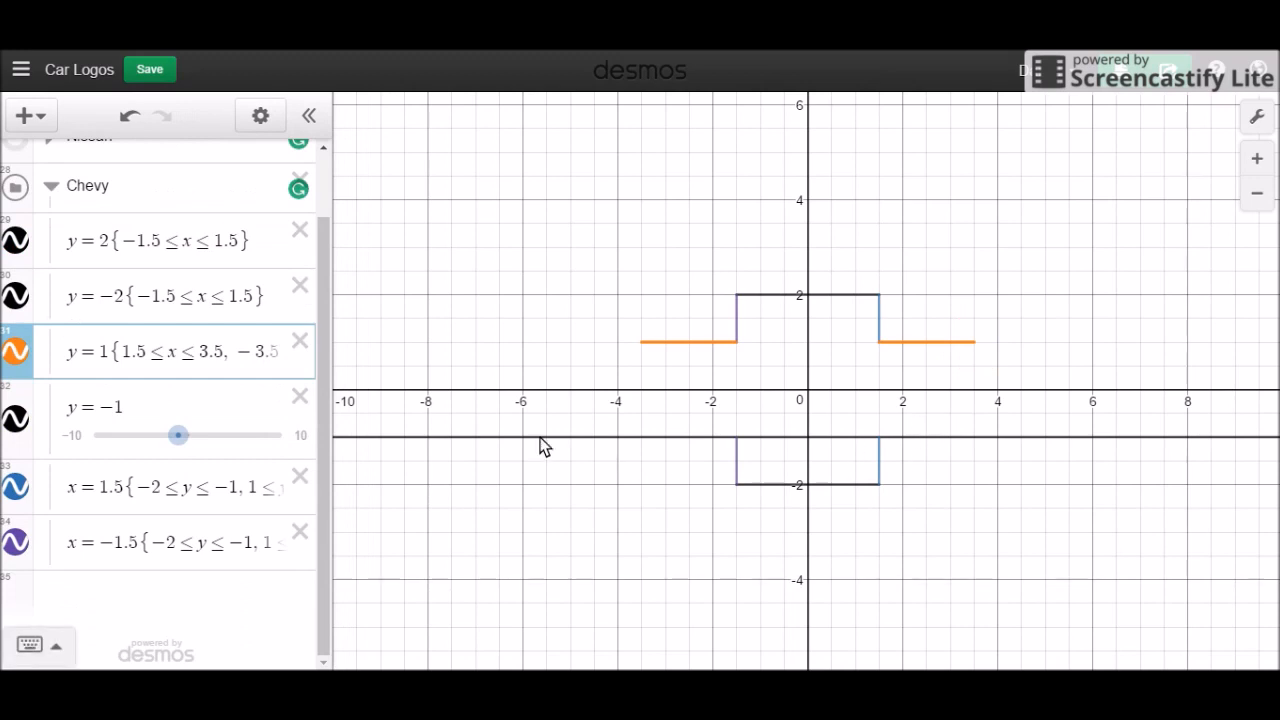
click(229, 529)
key(Return)
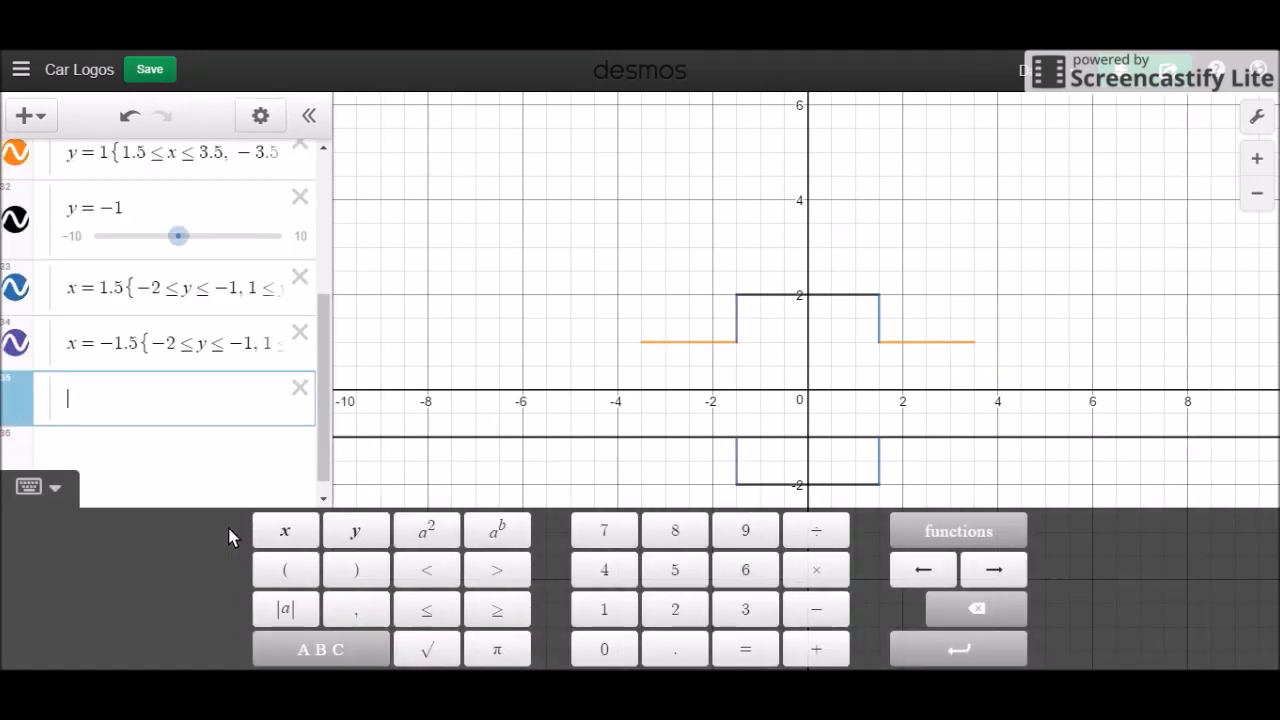
click(970, 346)
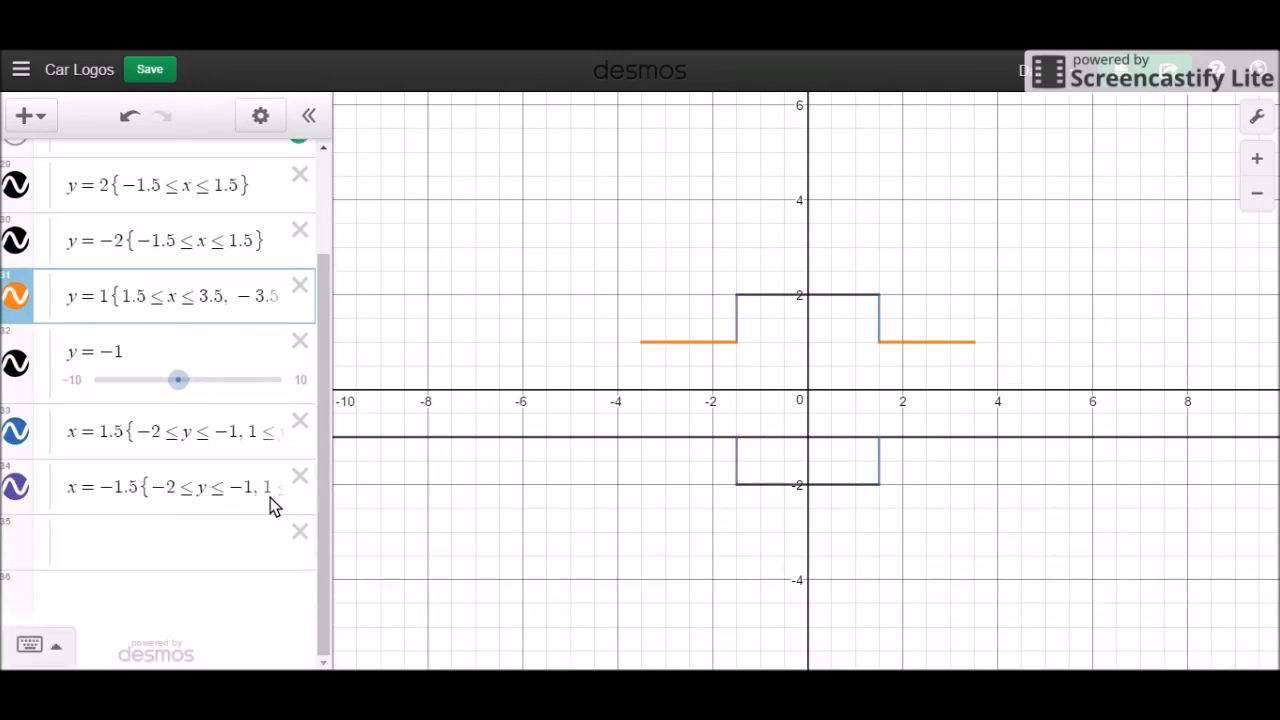
click(205, 549)
text(y = )
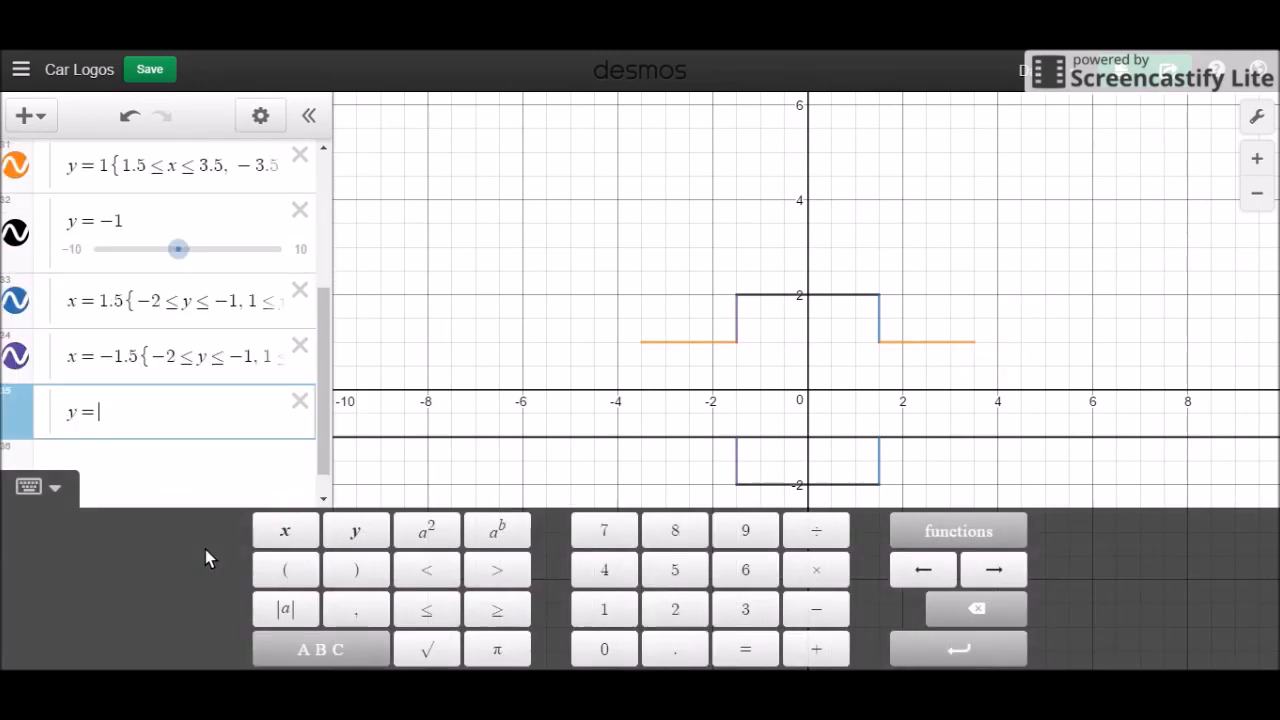
text())
key(BackSpace)
text((x-)
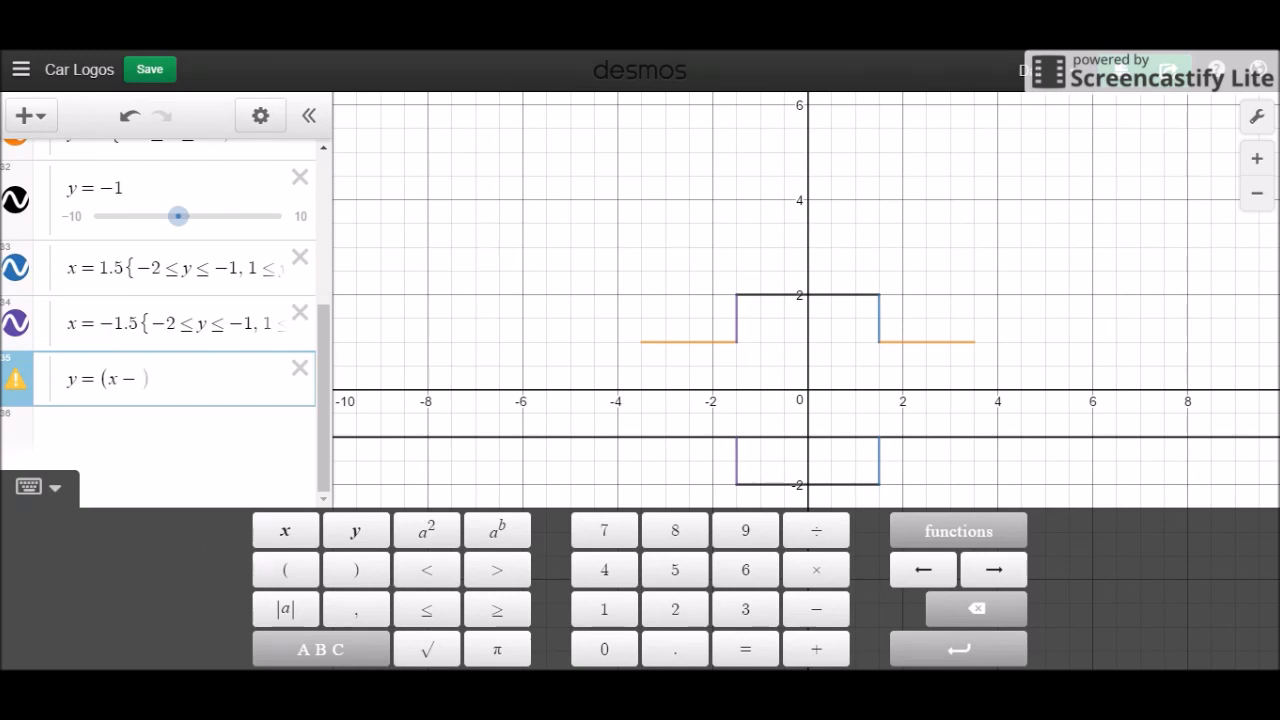
text(3.5)
key(Right)
text(+1)
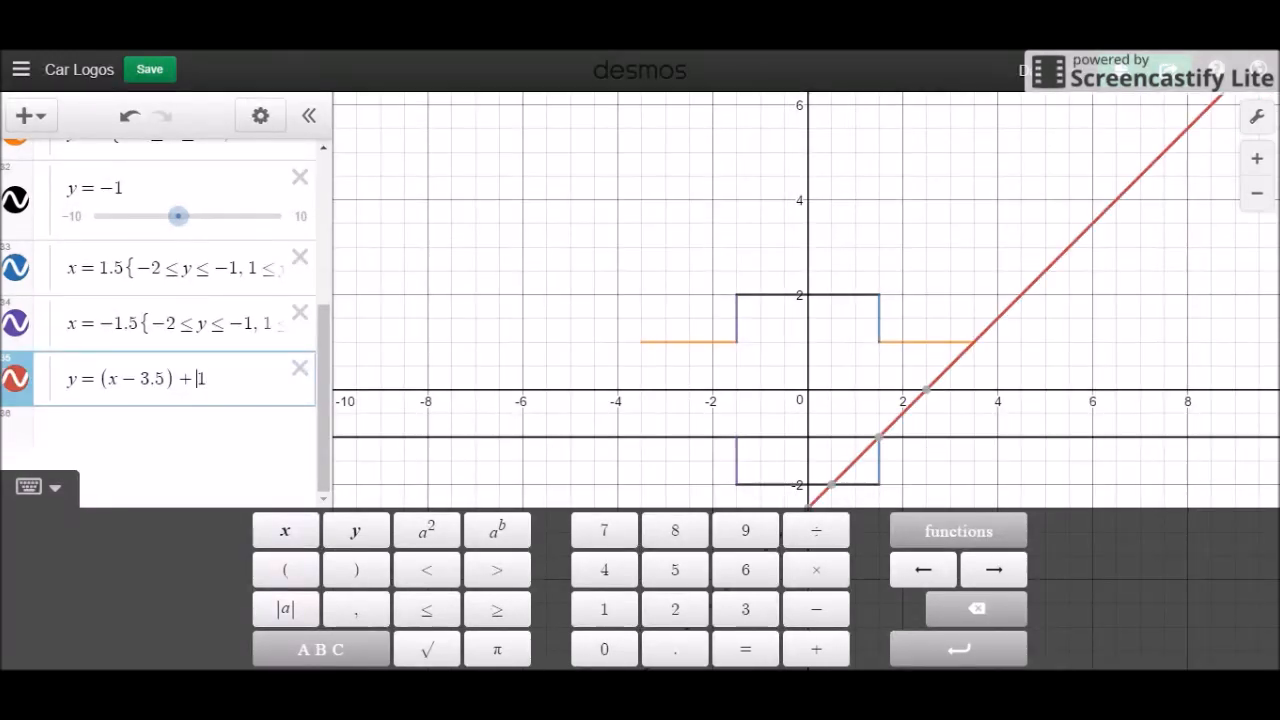
Step: Try steeper slopes for the line y = (x - 3.5) + 1 and set its slope to 4
text(2)
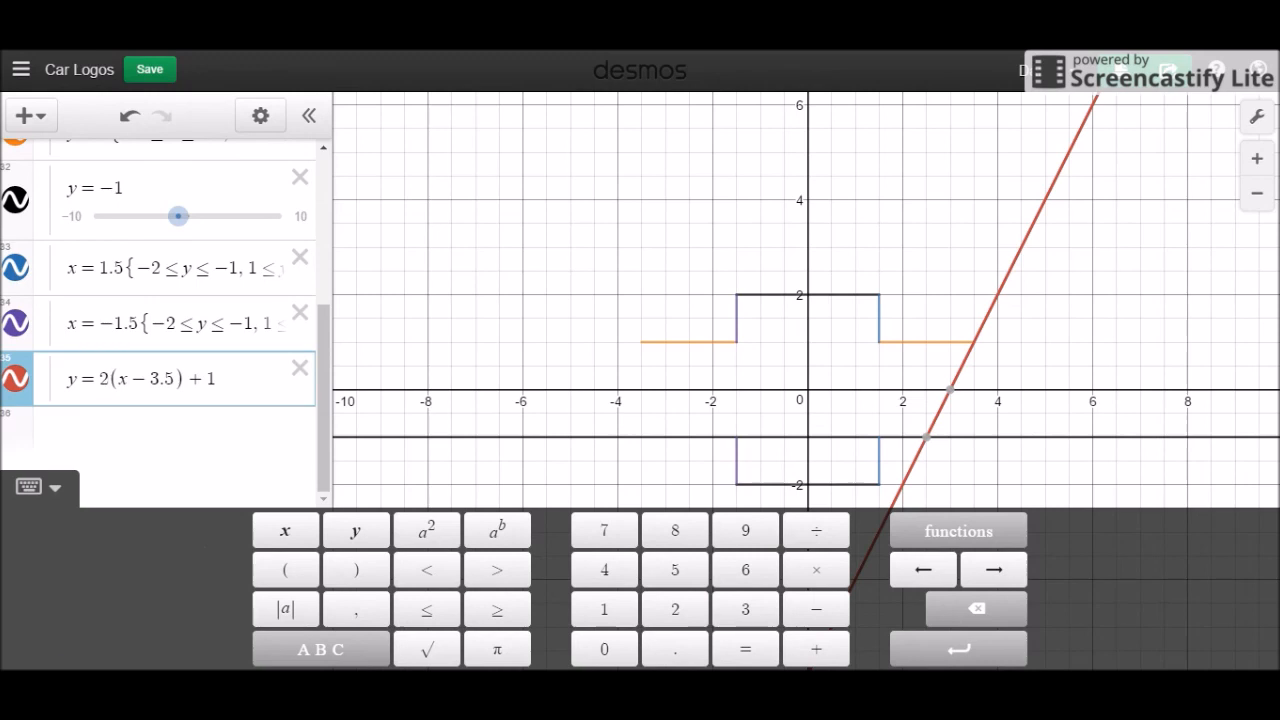
text(.5)
key(BackSpace)
key(BackSpace)
text(3)
key(BackSpace)
key(BackSpace)
text(4)
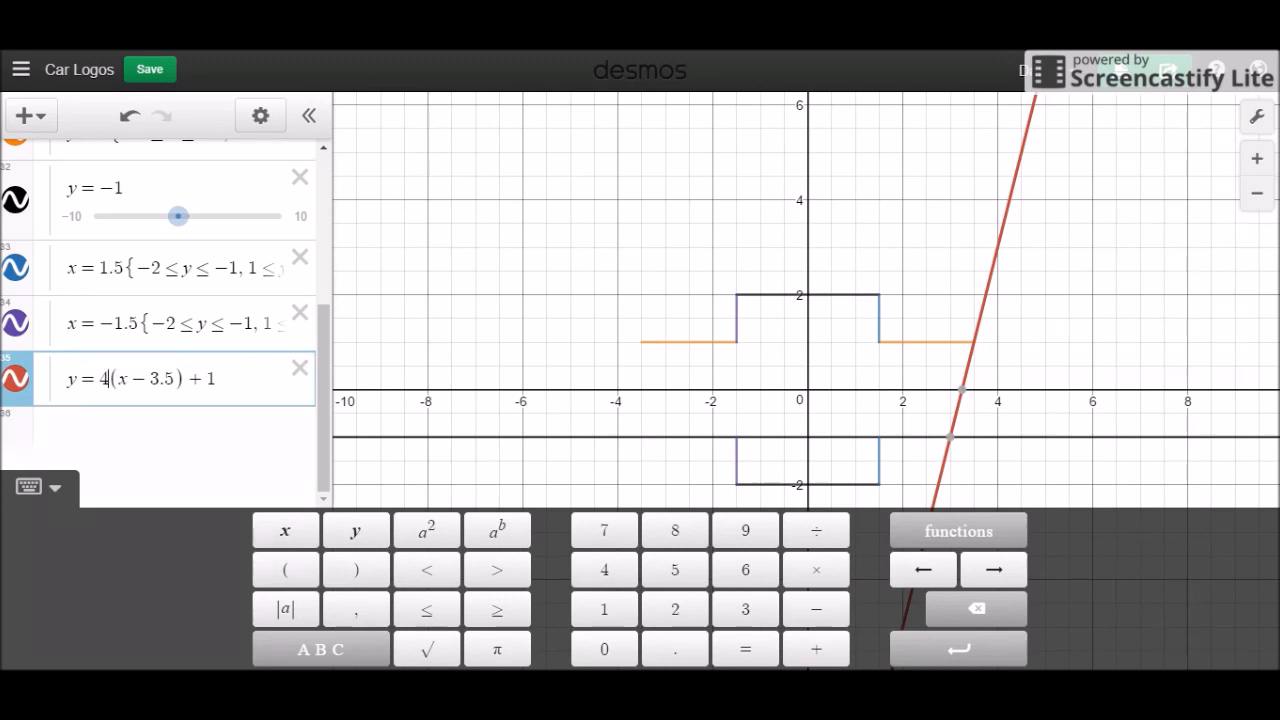
Step: Restrict the line y = 4(x - 3.5) + 1 to the interval -1 ≤ y ≤ 1
mouse_move(959, 440)
text({)
text(1<=y<=)
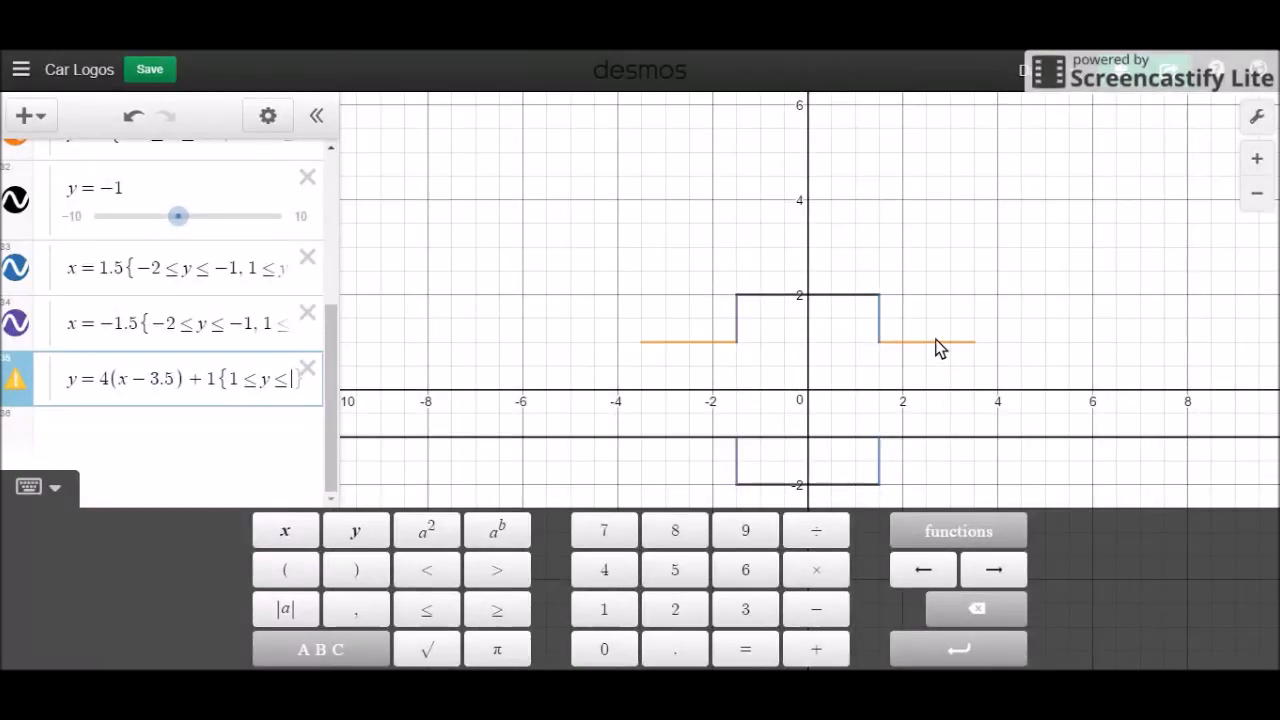
key(BackSpace)
key(BackSpace)
key(BackSpace)
key(BackSpace)
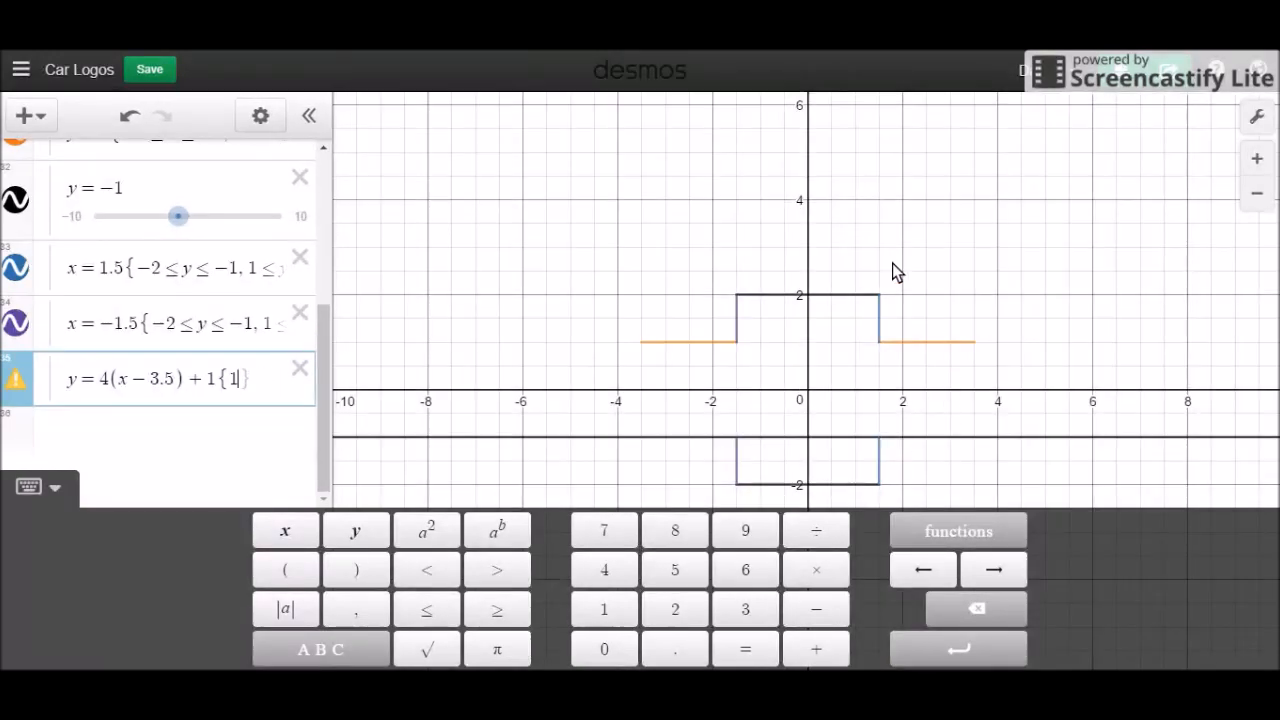
text(-1<=y1)
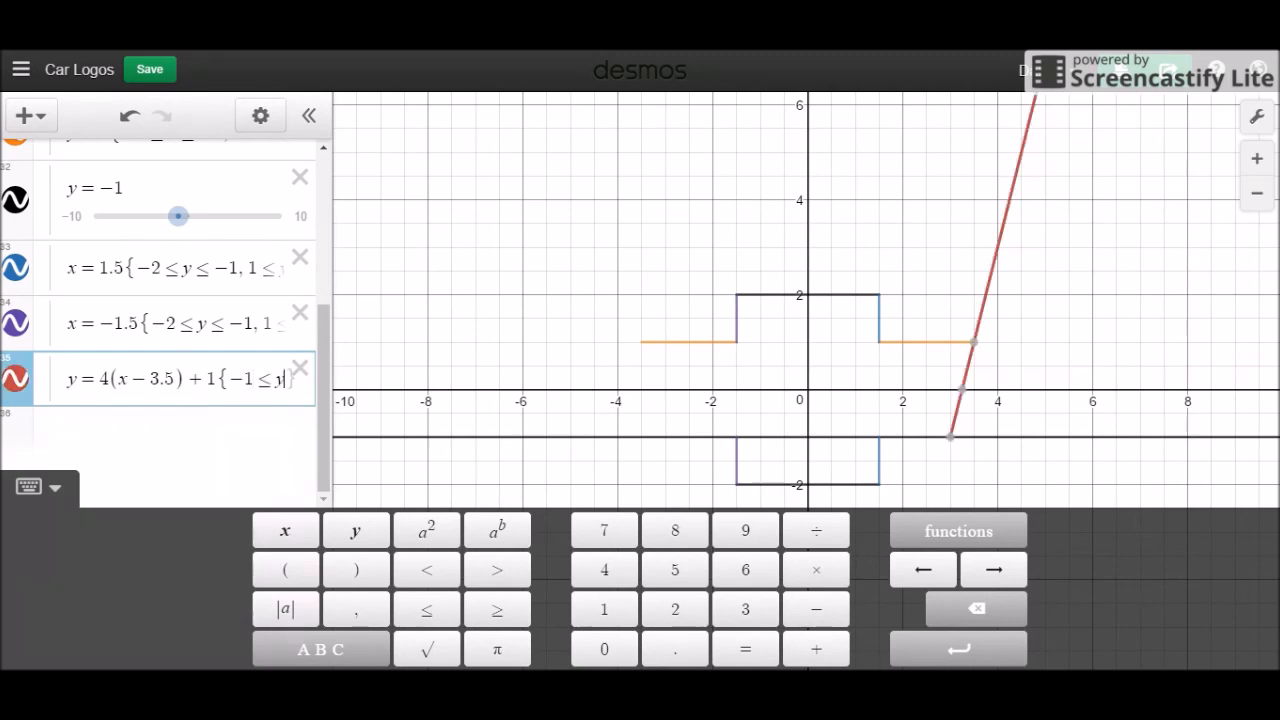
key(BackSpace)
text(<=1)
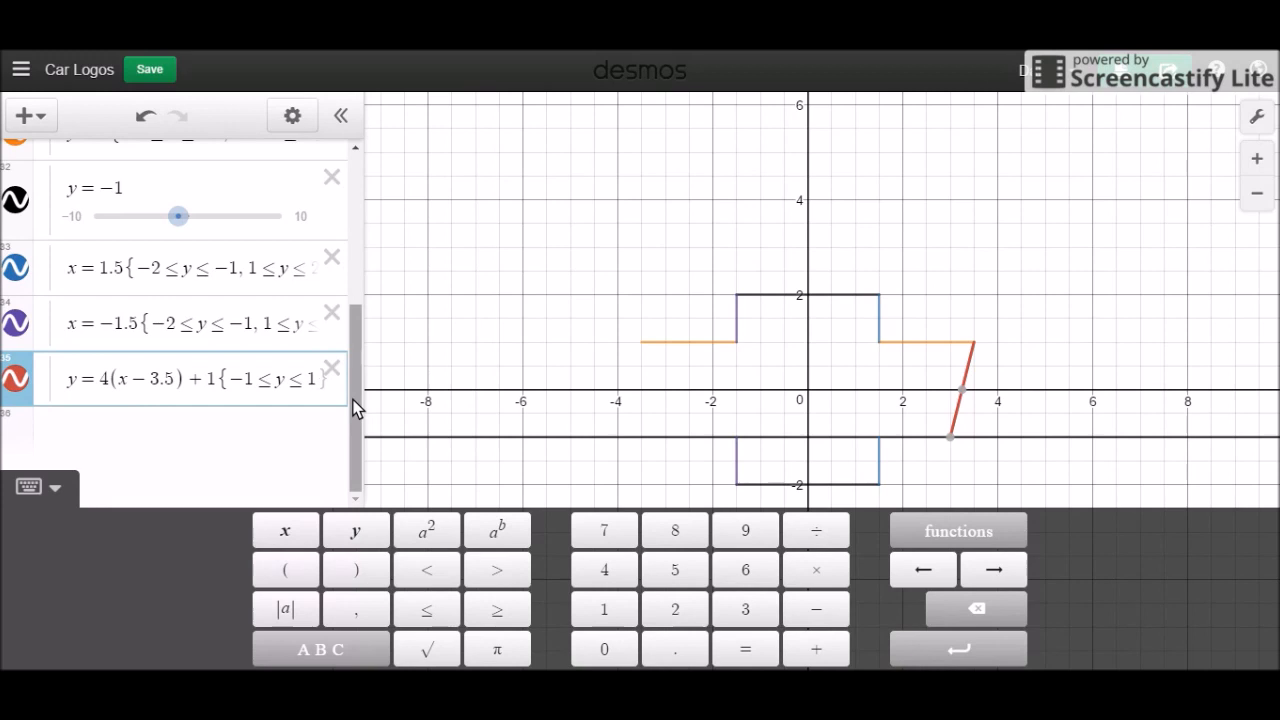
Step: Copy the restriction of y = 4(x - 3.5) + 1 and begin a new expression with "y =" below it
drag(328, 382, 231, 401)
key(Return)
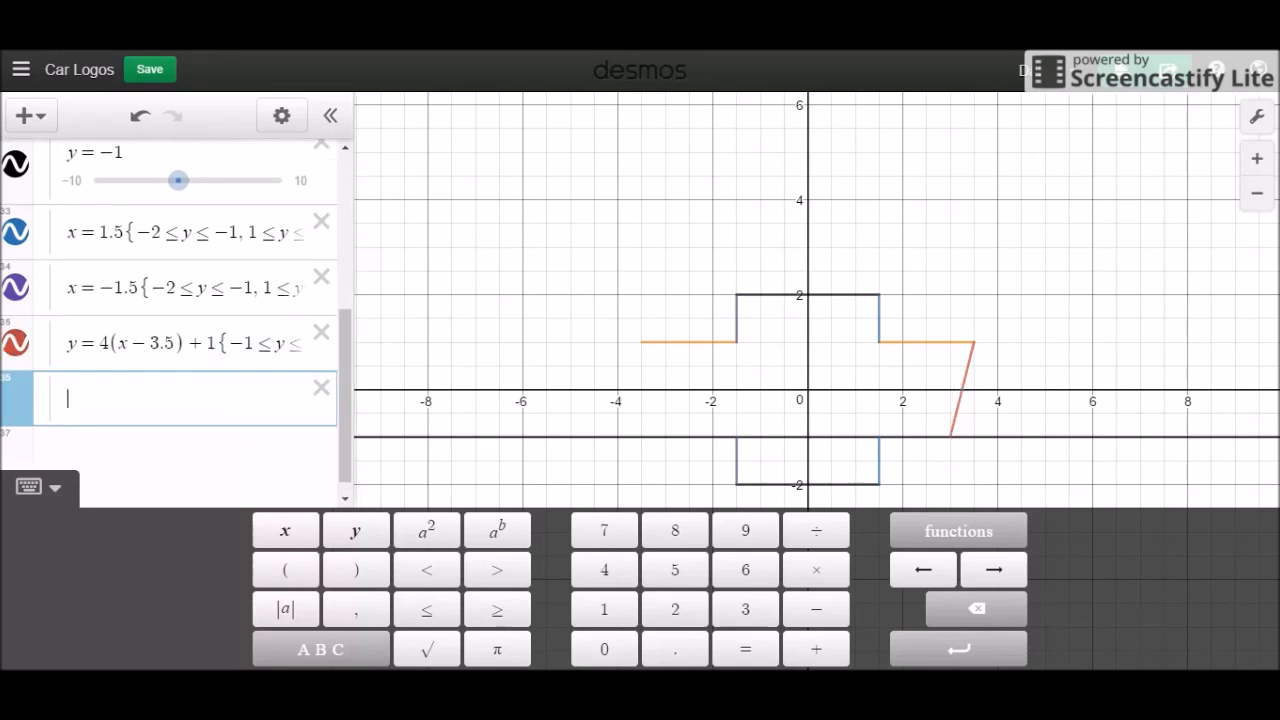
text(y)
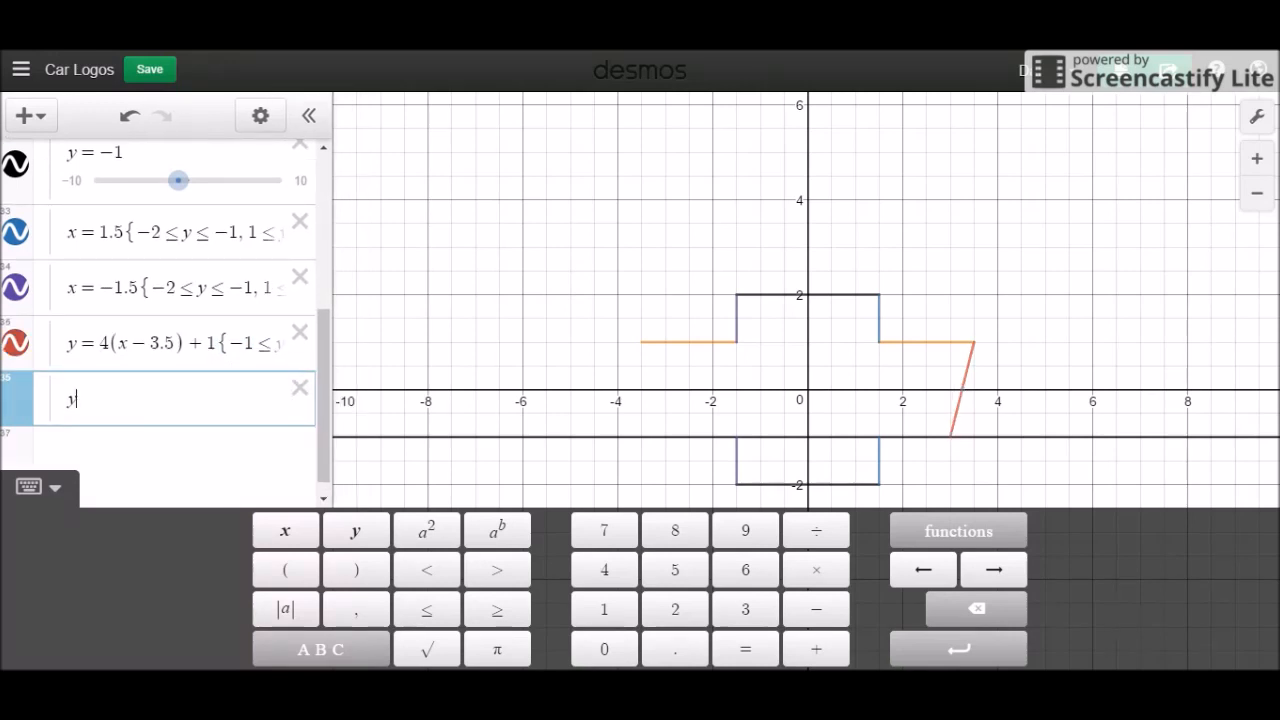
text(5)
key(BackSpace)
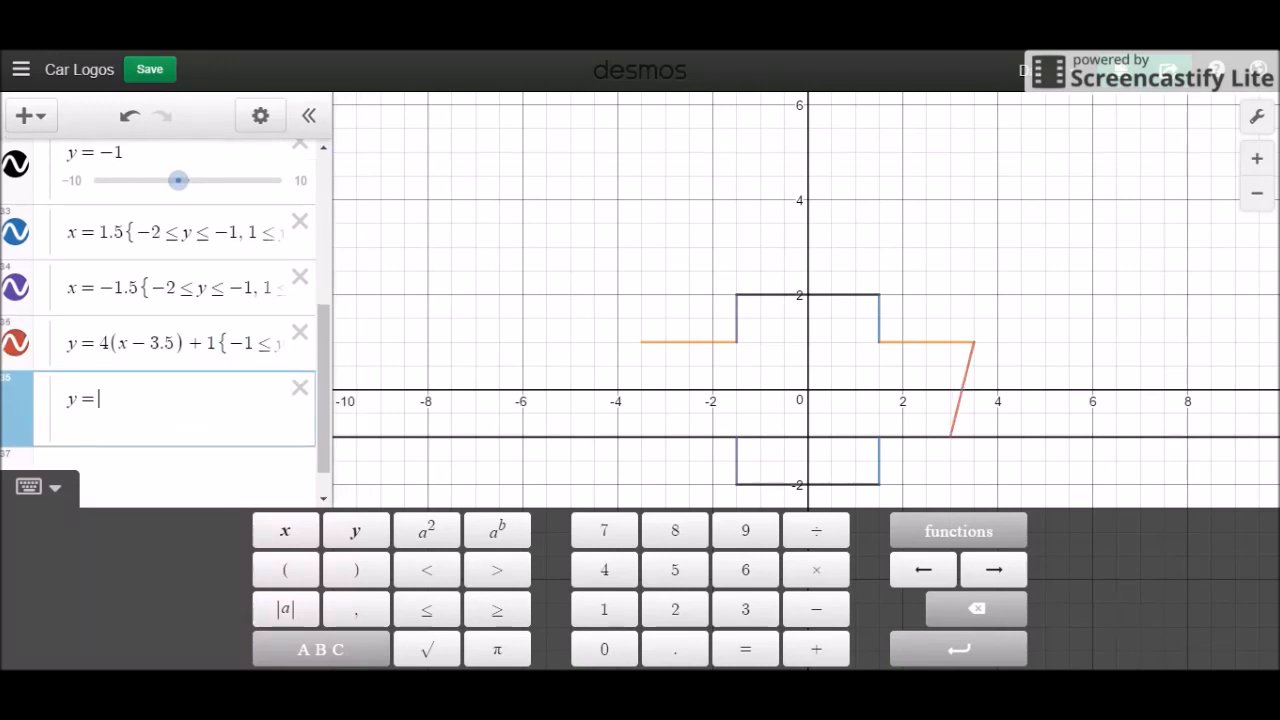
text(3(3 + )
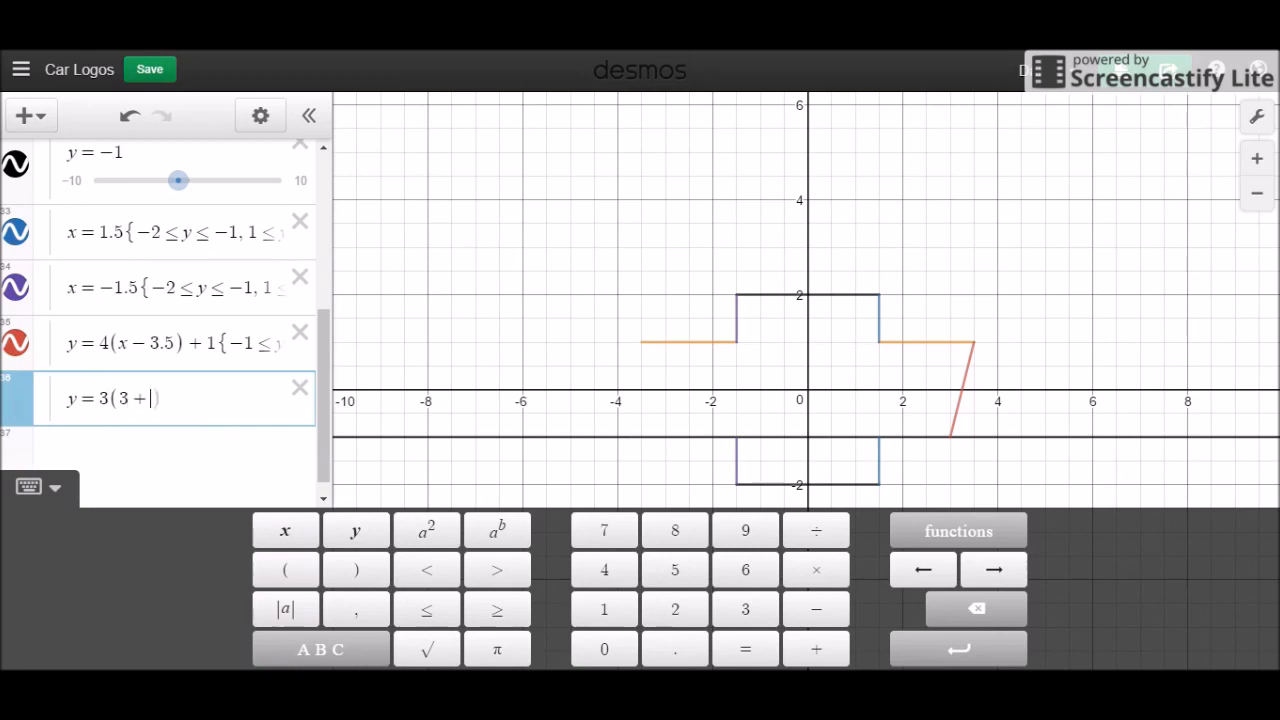
text(3.5)
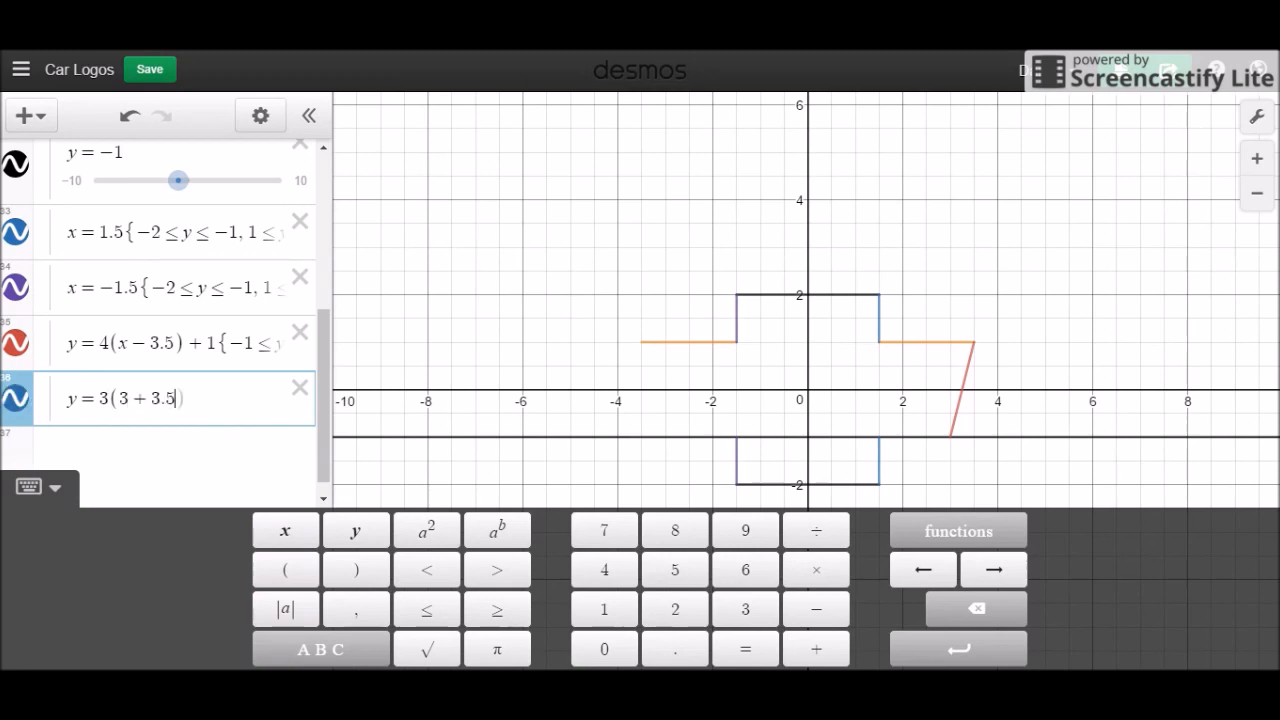
key(BackSpace)
key(BackSpace)
key(BackSpace)
key(BackSpace)
key(BackSpace)
text(x-)
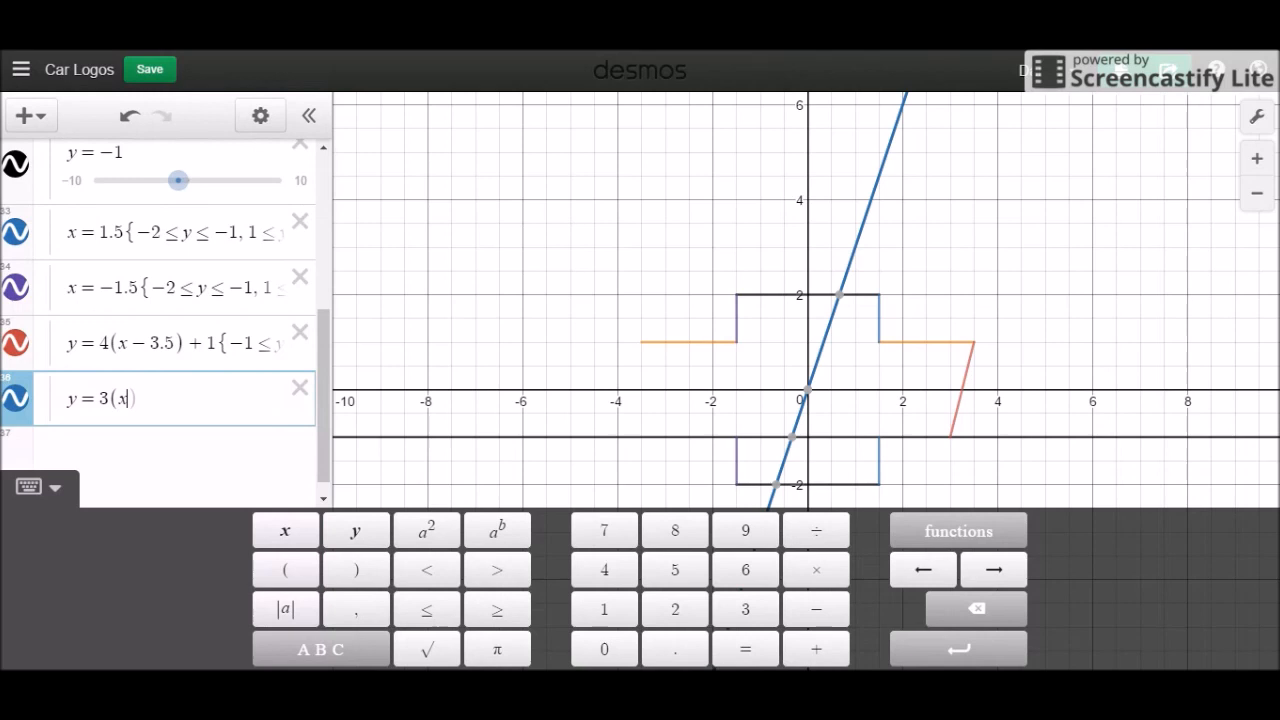
key(BackSpace)
key(BackSpace)
key(BackSpace)
key(BackSpace)
Step: Complete the new expression as y = 4(x + 3.5) + 1 with the restriction -1 ≤ y ≤ 1
text(4(x)
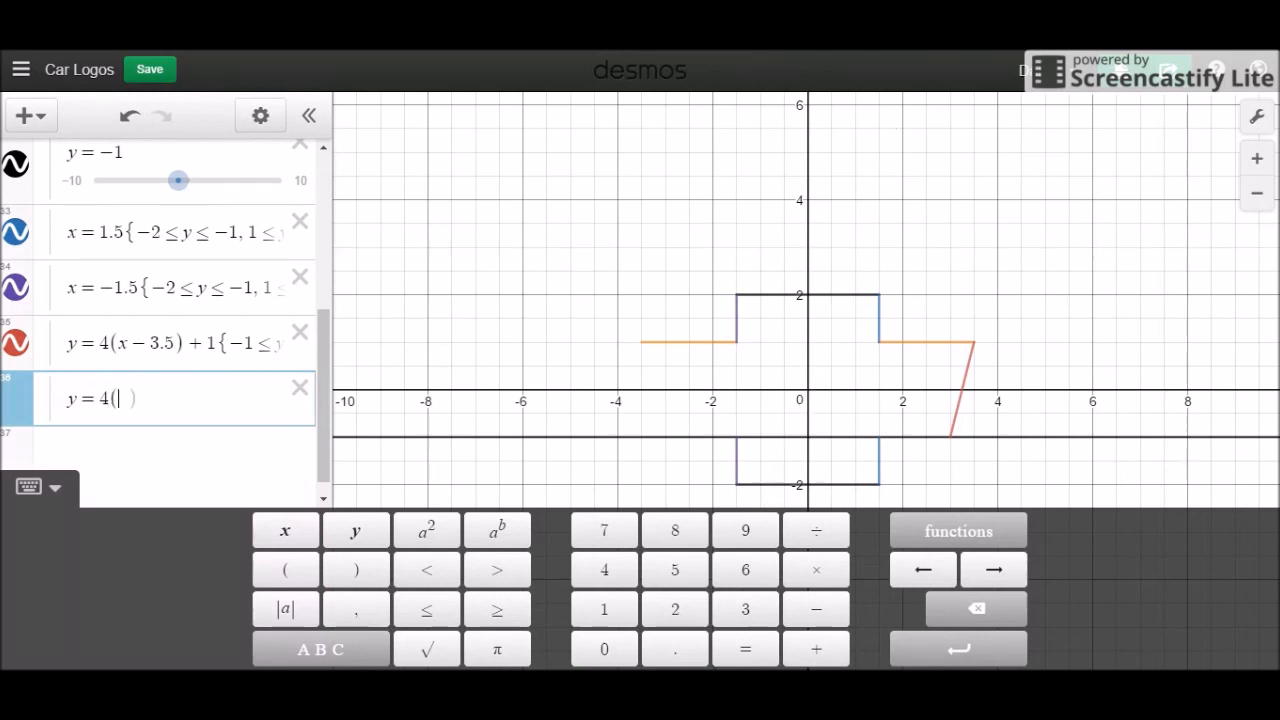
text(+3.5))
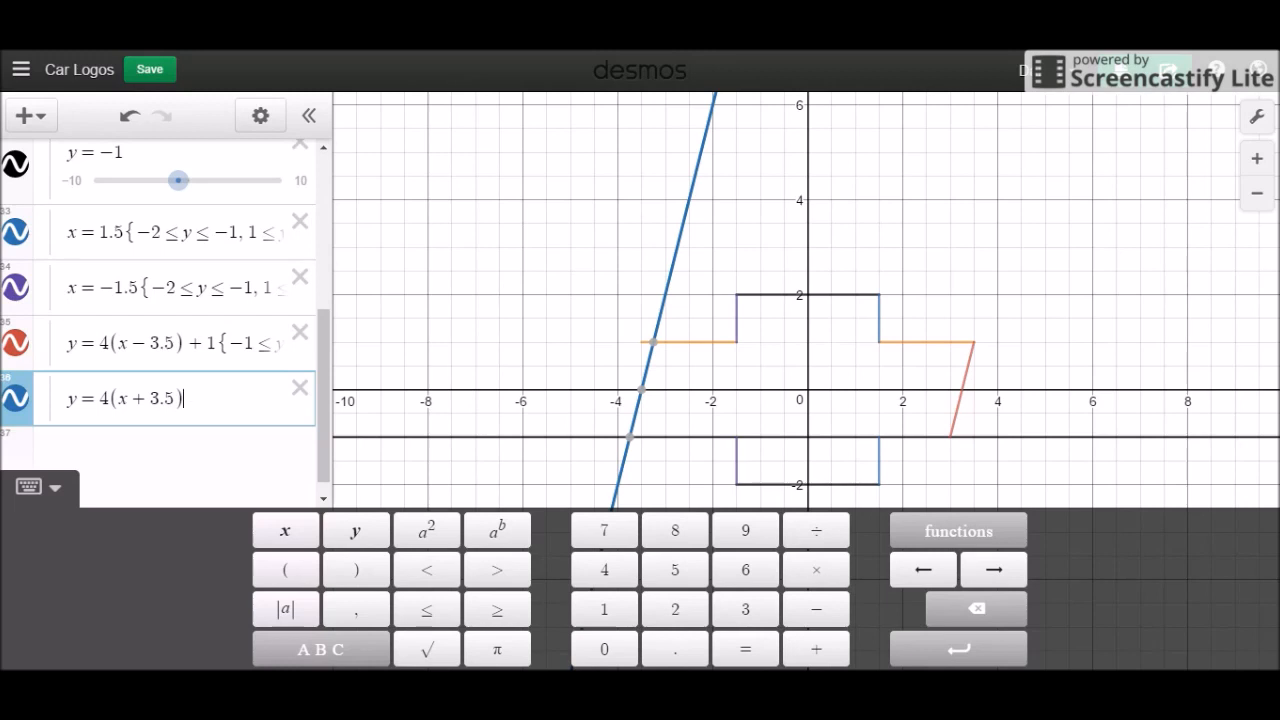
text(+1)
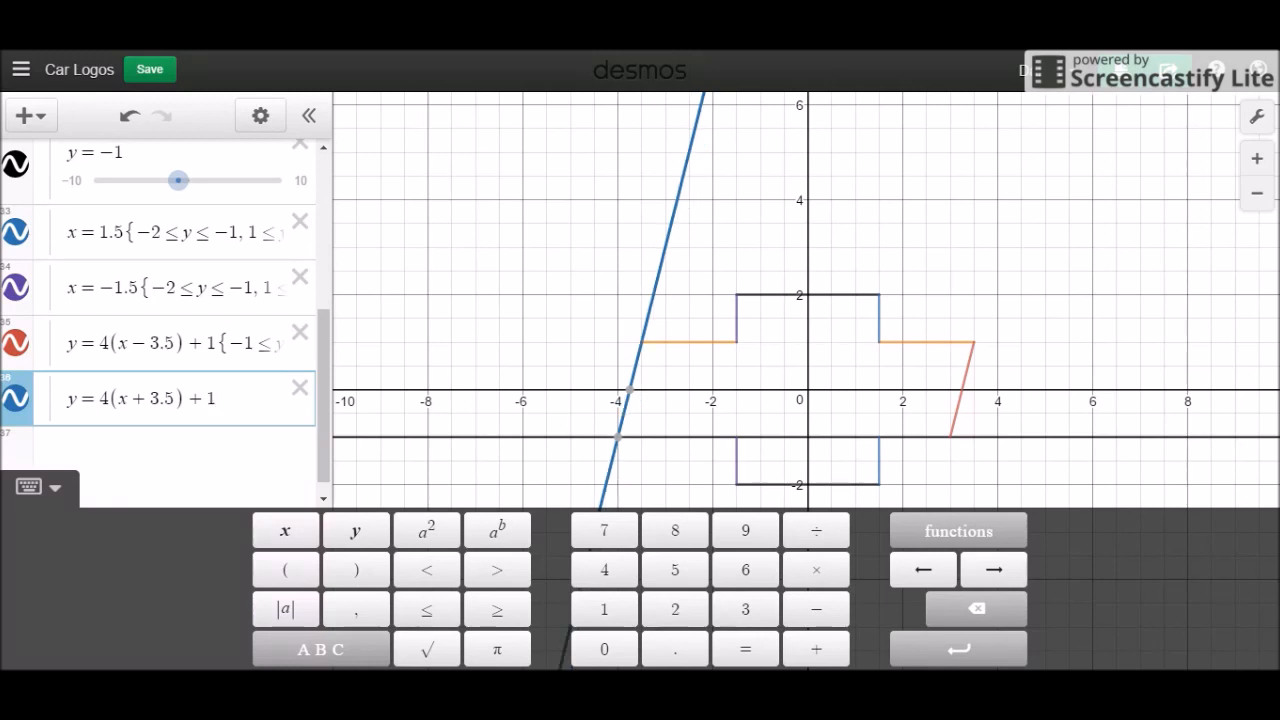
text({-1 ≤ y ≤ 1})
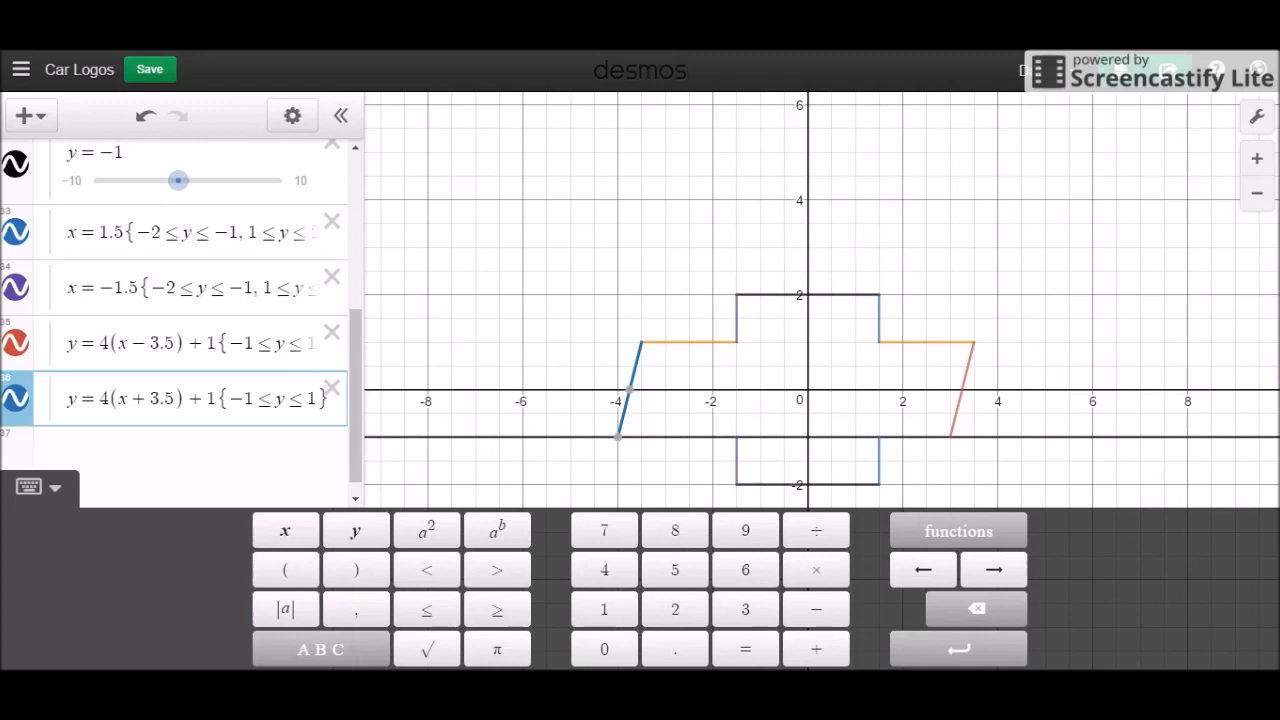
click(671, 341)
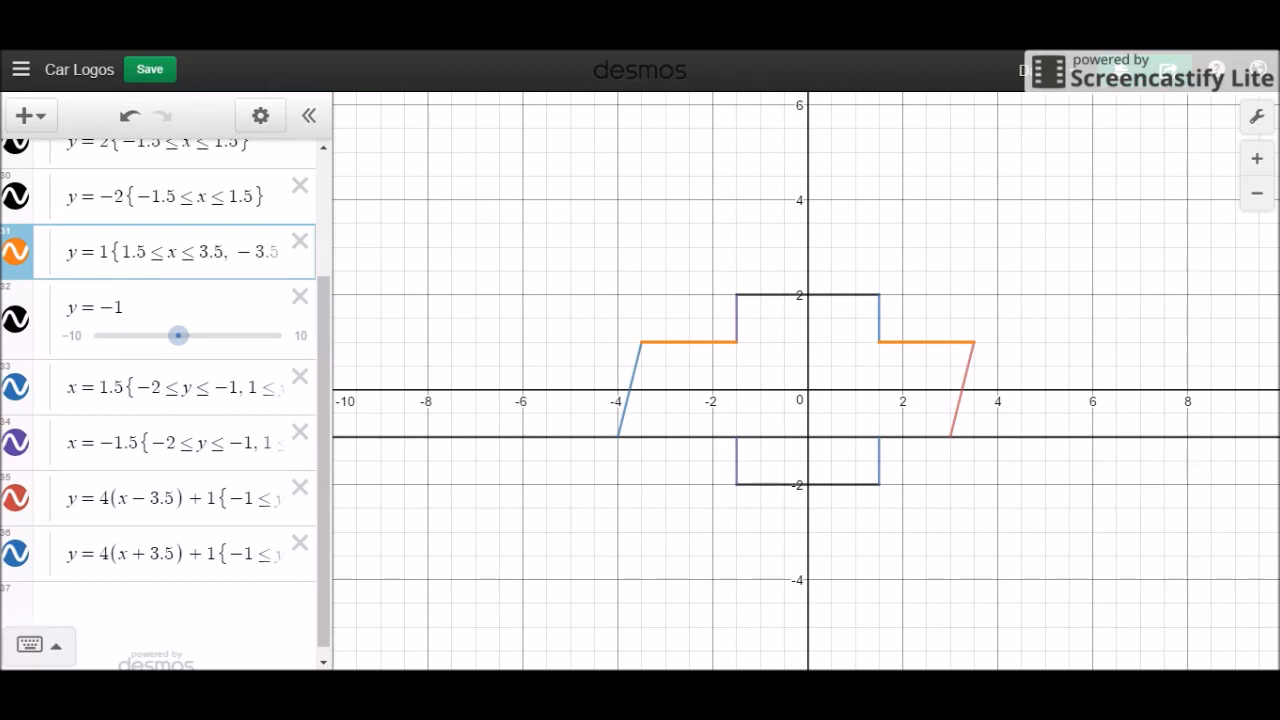
Step: Restrict the horizontal line y = -1 to the interval 1.5 ≤ x ≤ 3
click(940, 439)
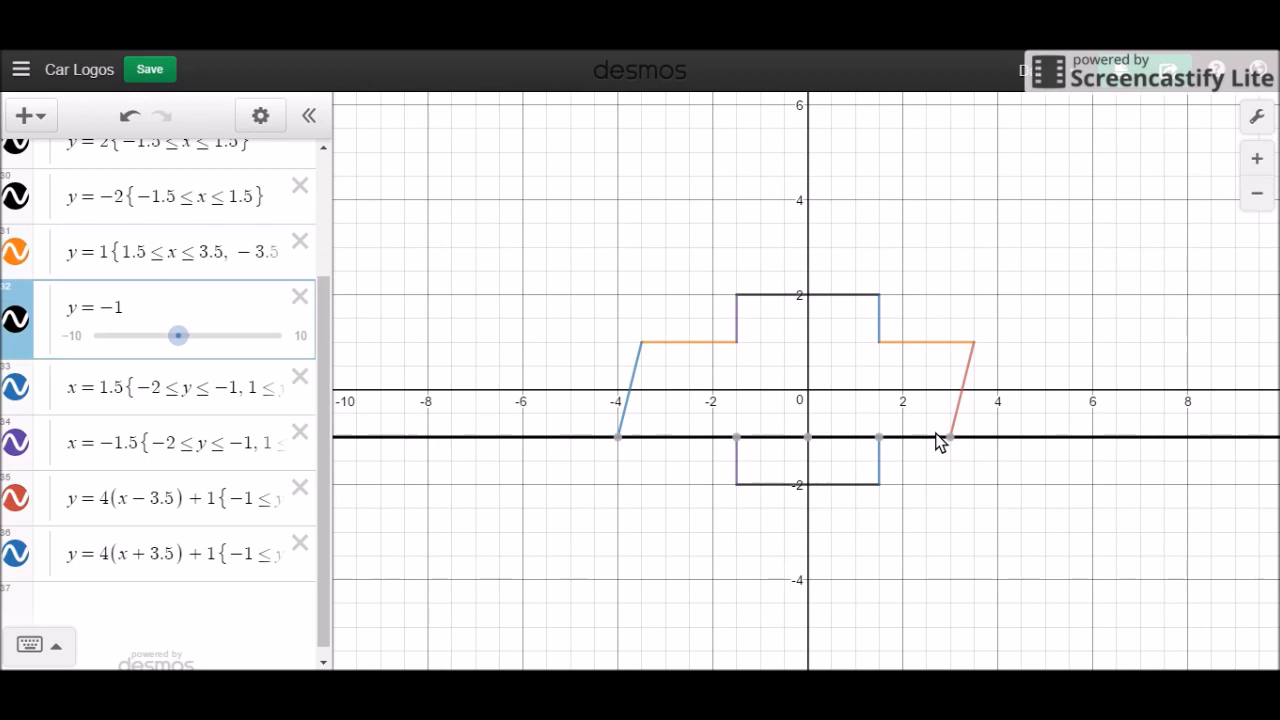
mouse_move(952, 440)
click(190, 317)
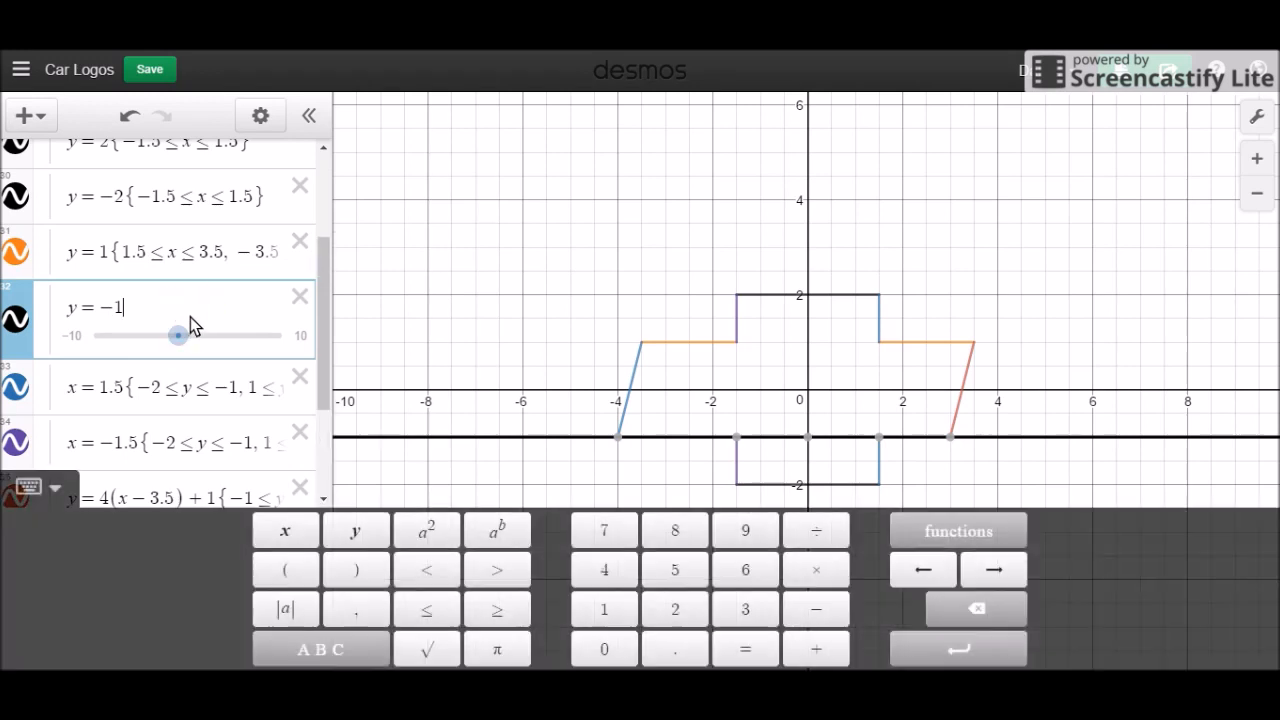
key(ctrl+a)
text({)
key(ctrl+z)
text({1.5<=x<=3)
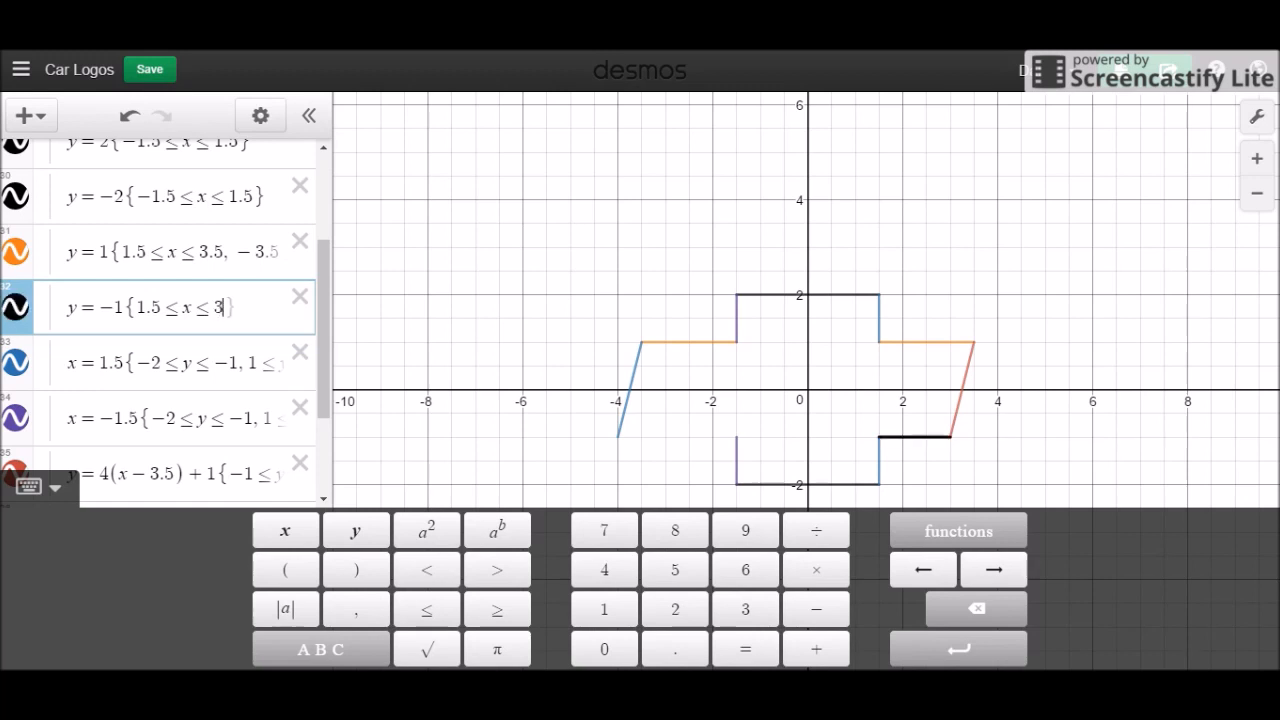
key(Right)
Step: Add a second interval, -3.5 ≤ x ≤ -1.5, to the restriction of the line y = -1
drag(739, 440, 739, 439)
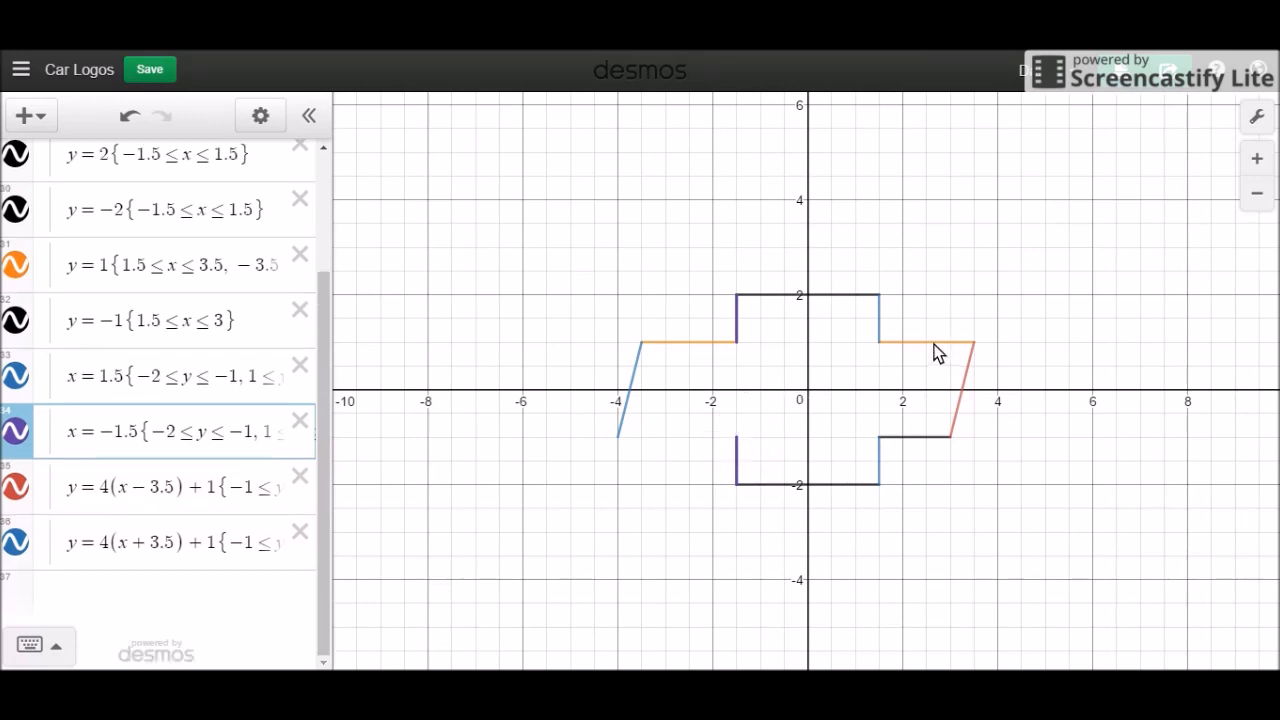
click(870, 340)
drag(870, 340, 1008, 355)
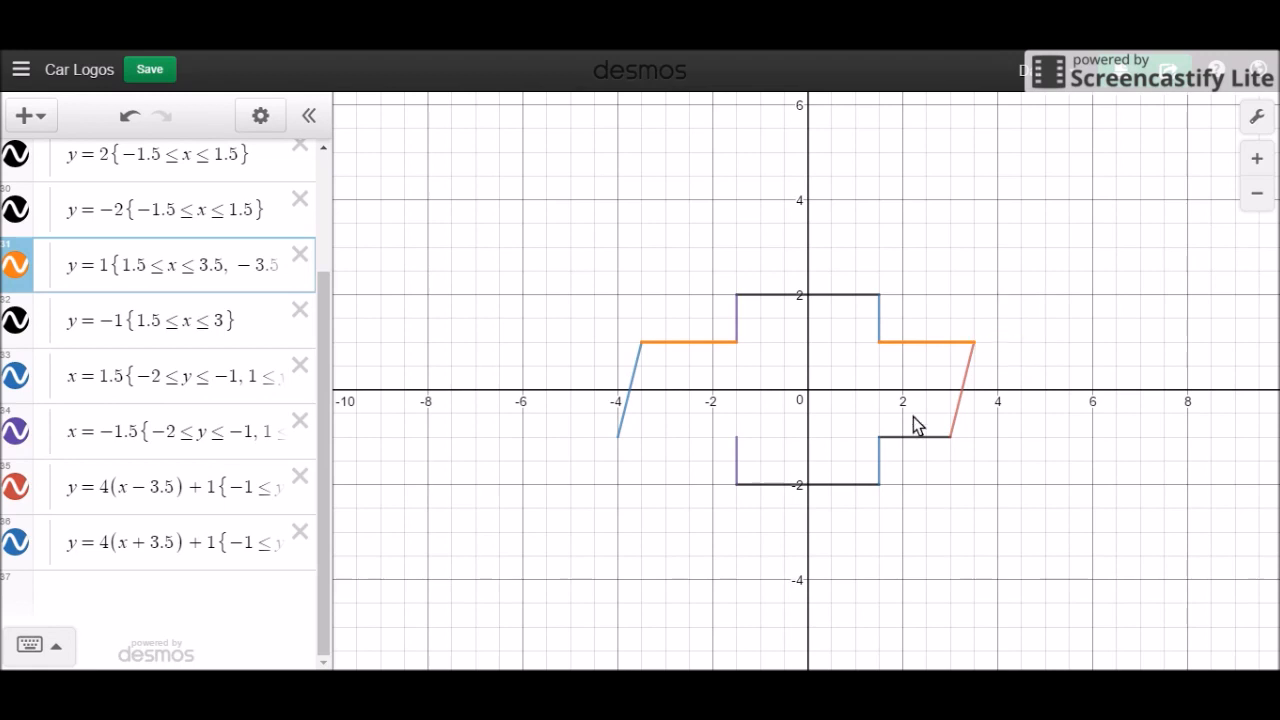
click(734, 438)
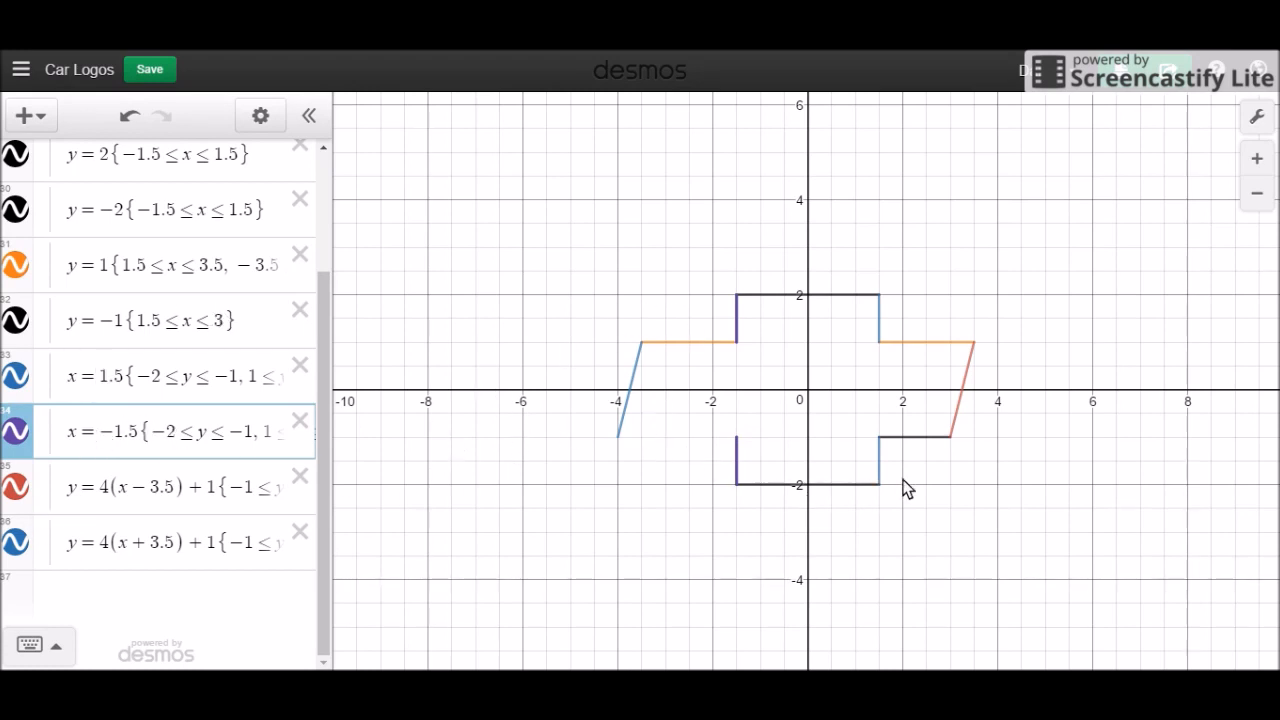
click(925, 439)
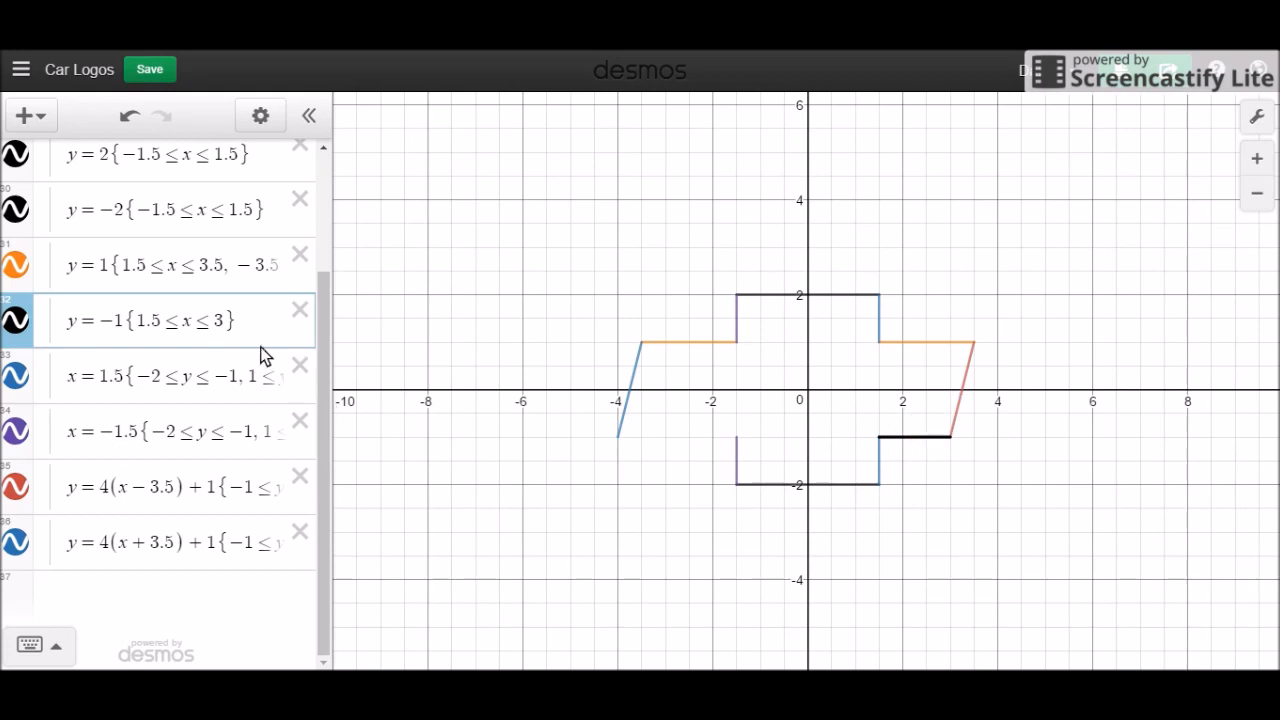
click(234, 336)
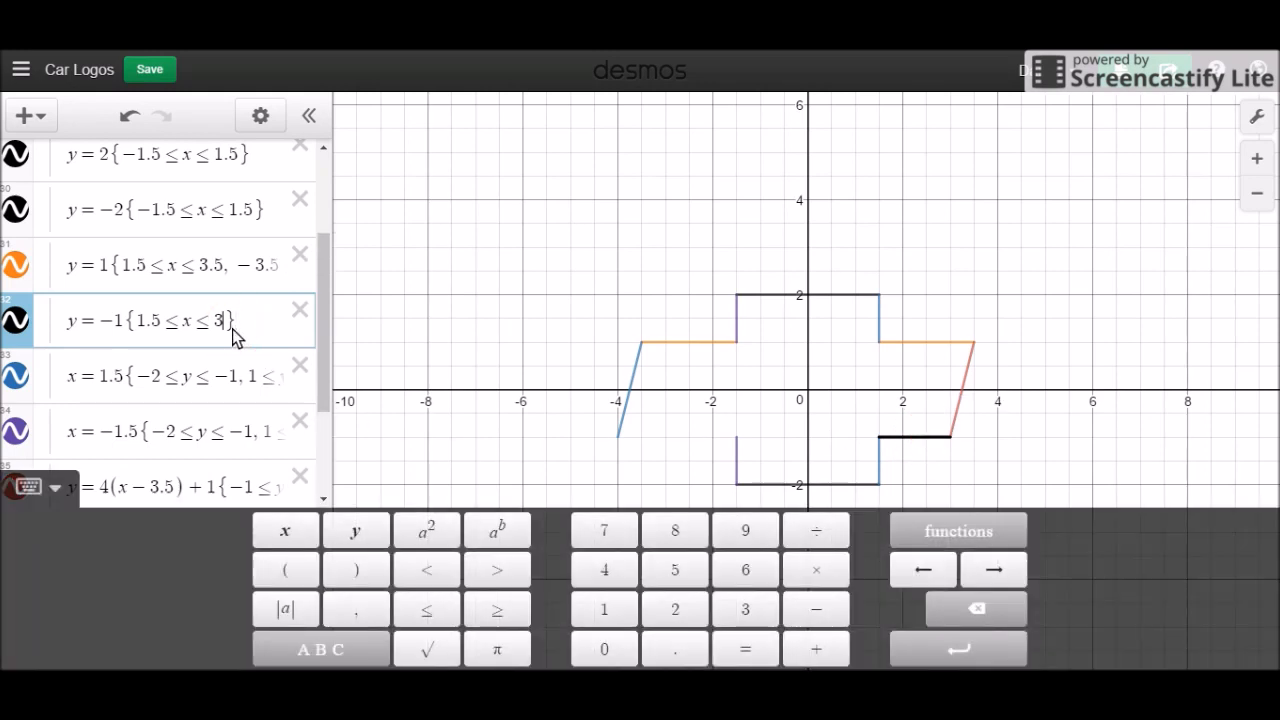
text(, -3.5)
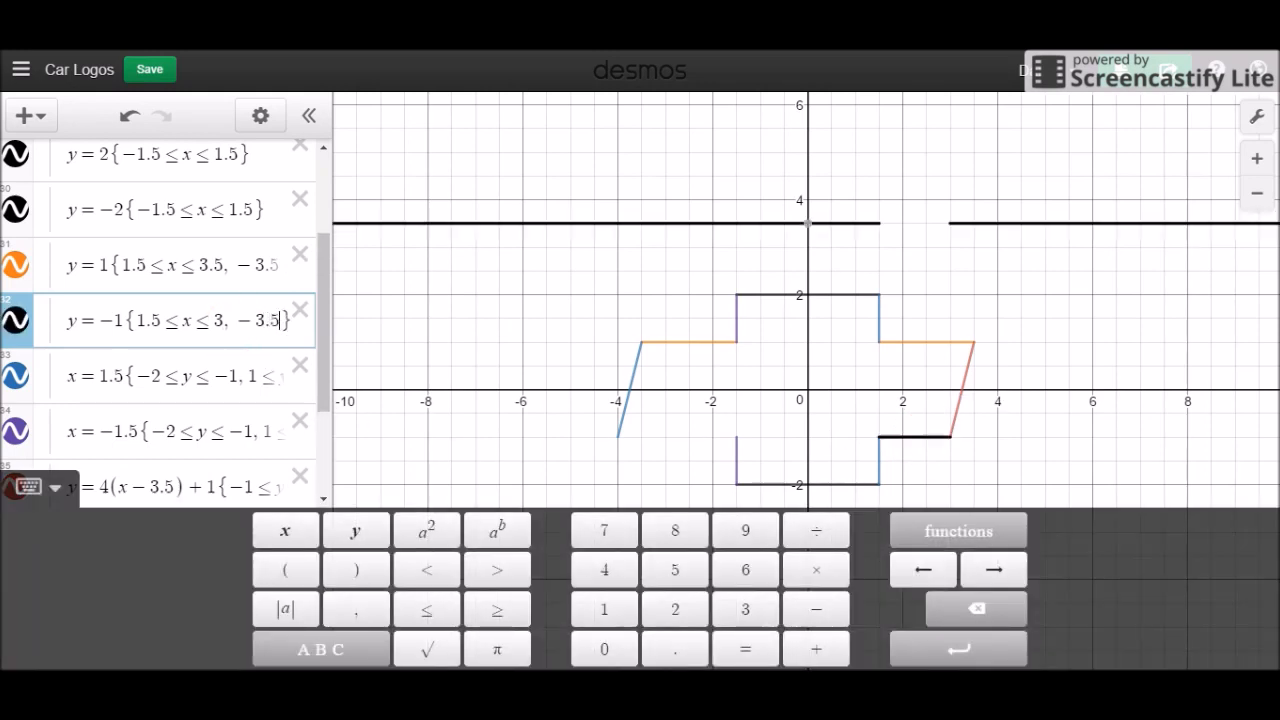
text(M - xM -)
key(BackSpace)
key(BackSpace)
key(BackSpace)
key(BackSpace)
key(BackSpace)
text(<=x<=-1.5)
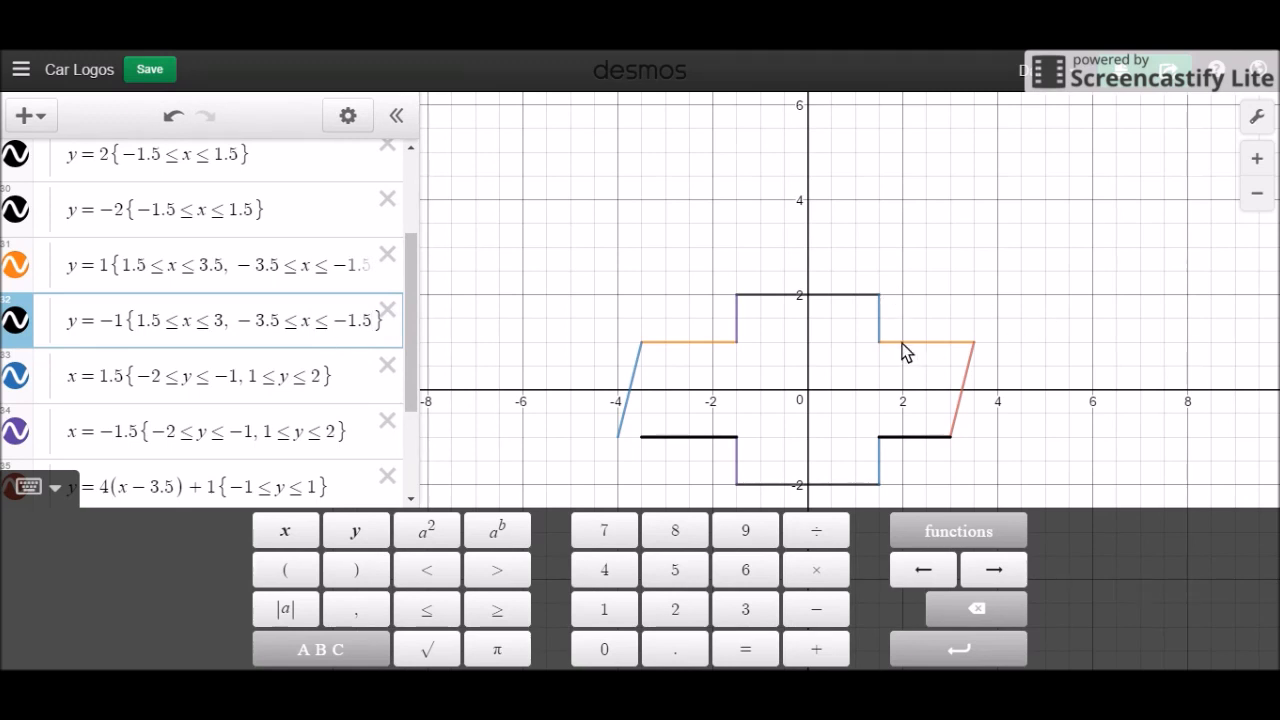
Step: Change the lower bound of the negative x interval on the line y = 1 to -3
mouse_move(937, 341)
mouse_down()
mouse_move(993, 348)
mouse_move(853, 353)
mouse_up()
mouse_move(737, 443)
mouse_down()
mouse_move(659, 458)
mouse_move(651, 443)
mouse_move(672, 450)
mouse_move(620, 445)
mouse_up()
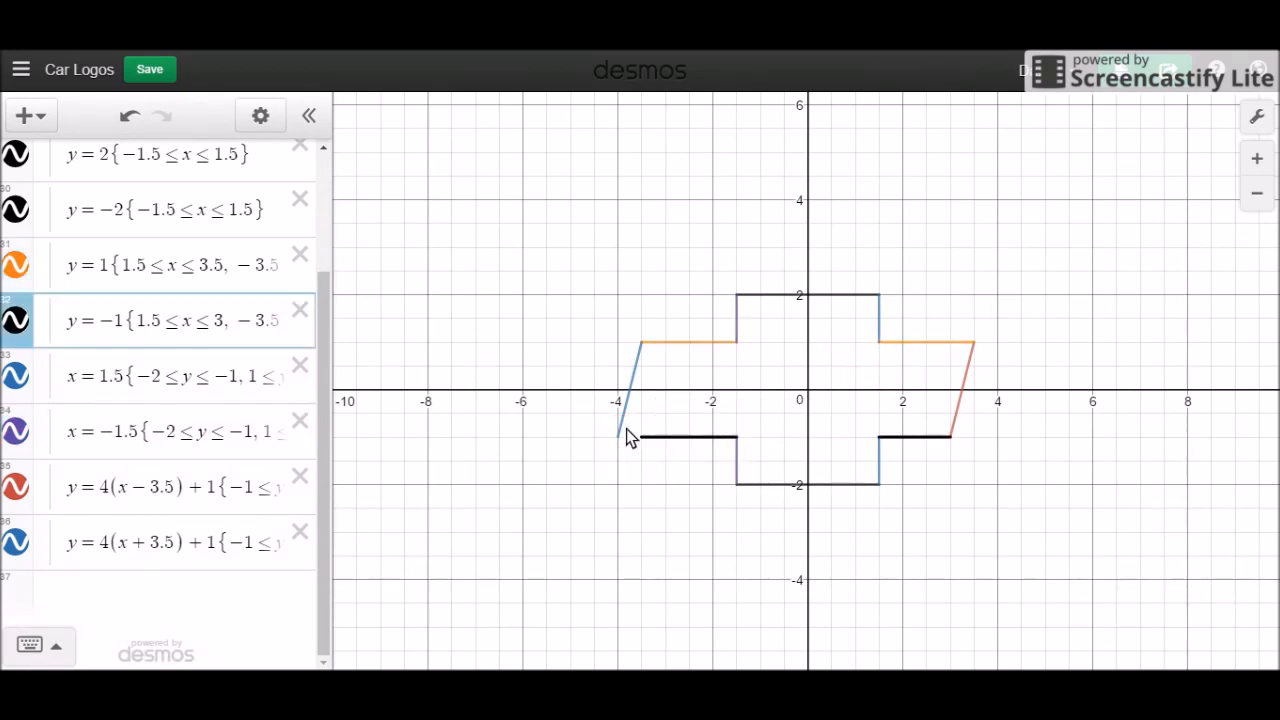
click(685, 342)
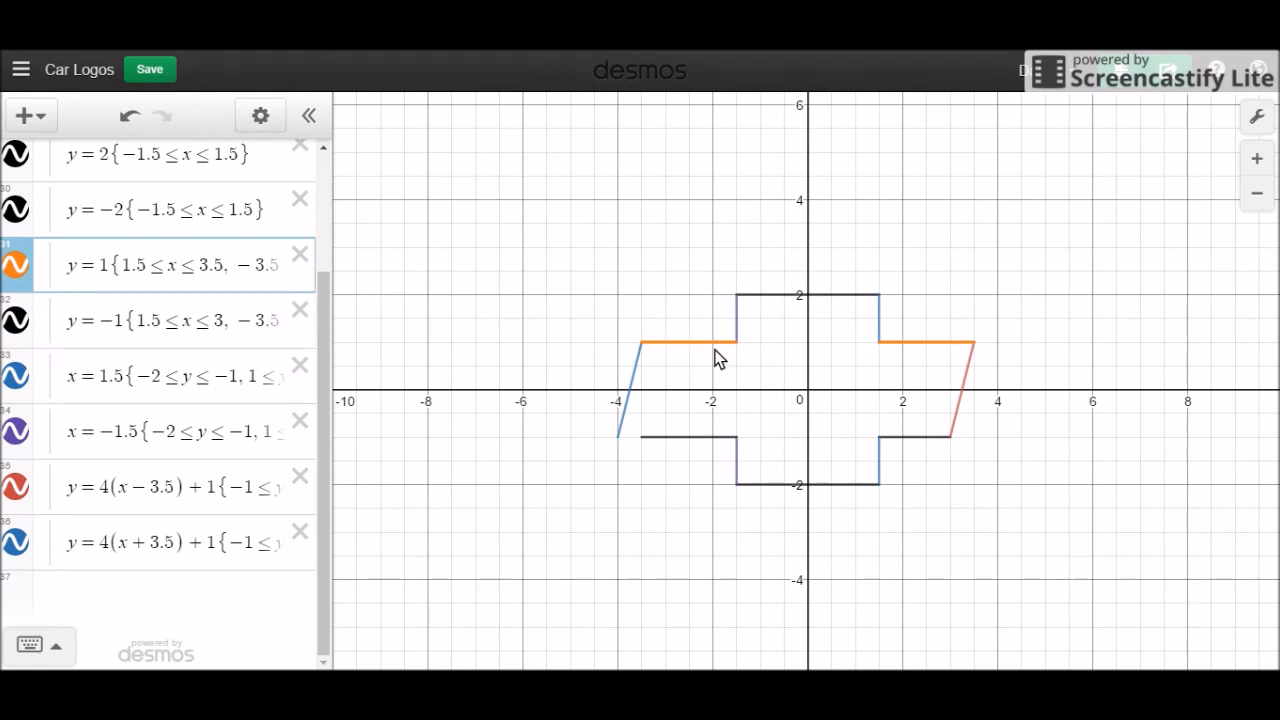
drag(650, 343, 614, 344)
click(225, 269)
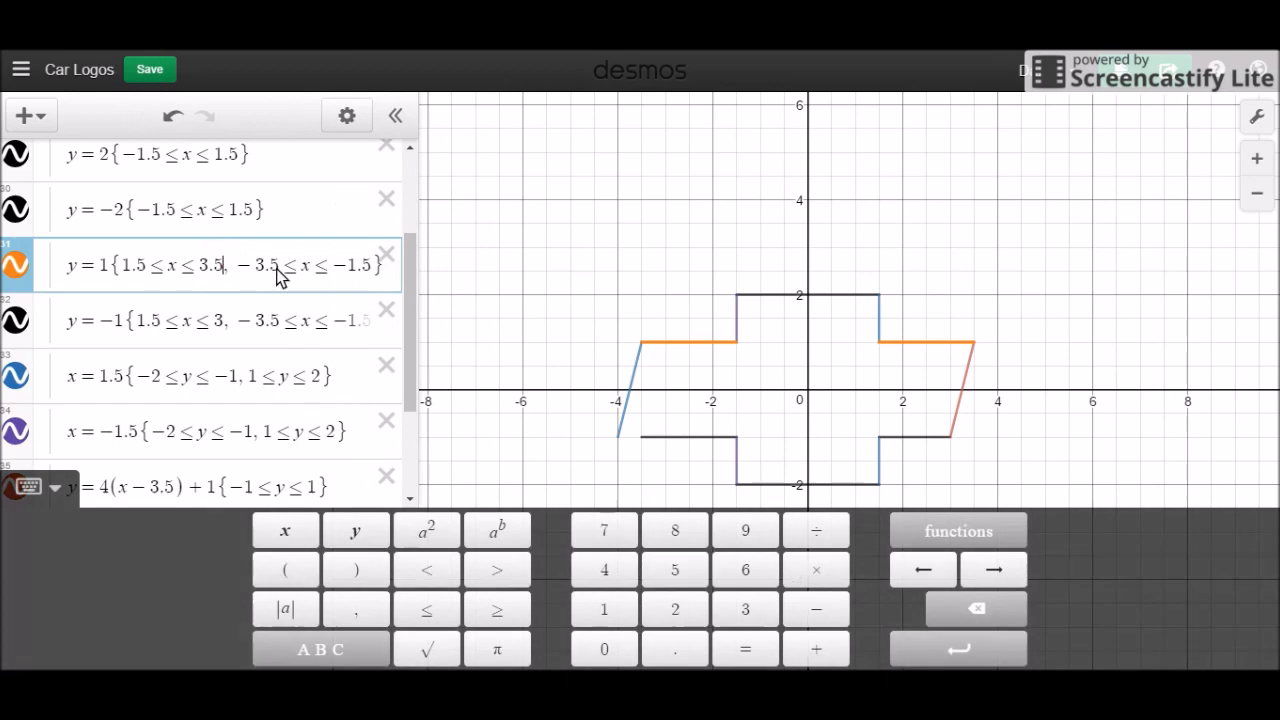
click(281, 265)
key(BackSpace)
key(BackSpace)
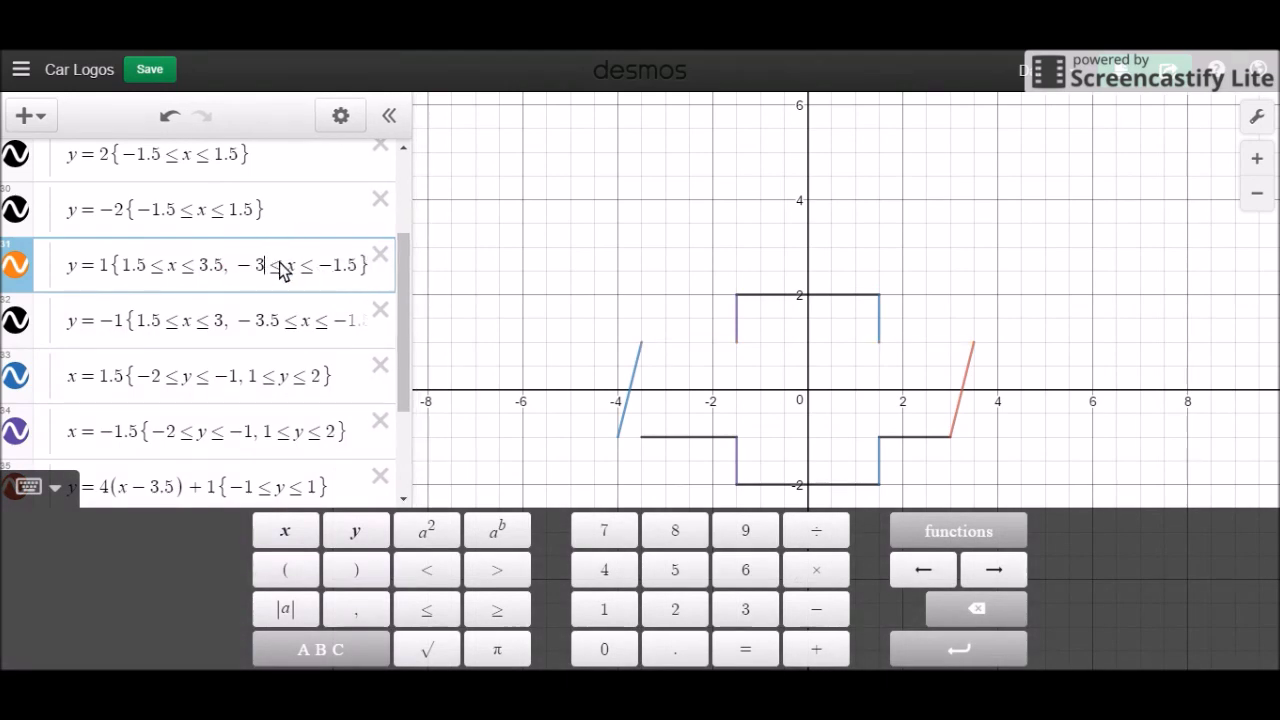
Step: Shift the slanted line on the negative x side by changing its equation to y = 4(x + 3) + 1
click(624, 395)
click(122, 551)
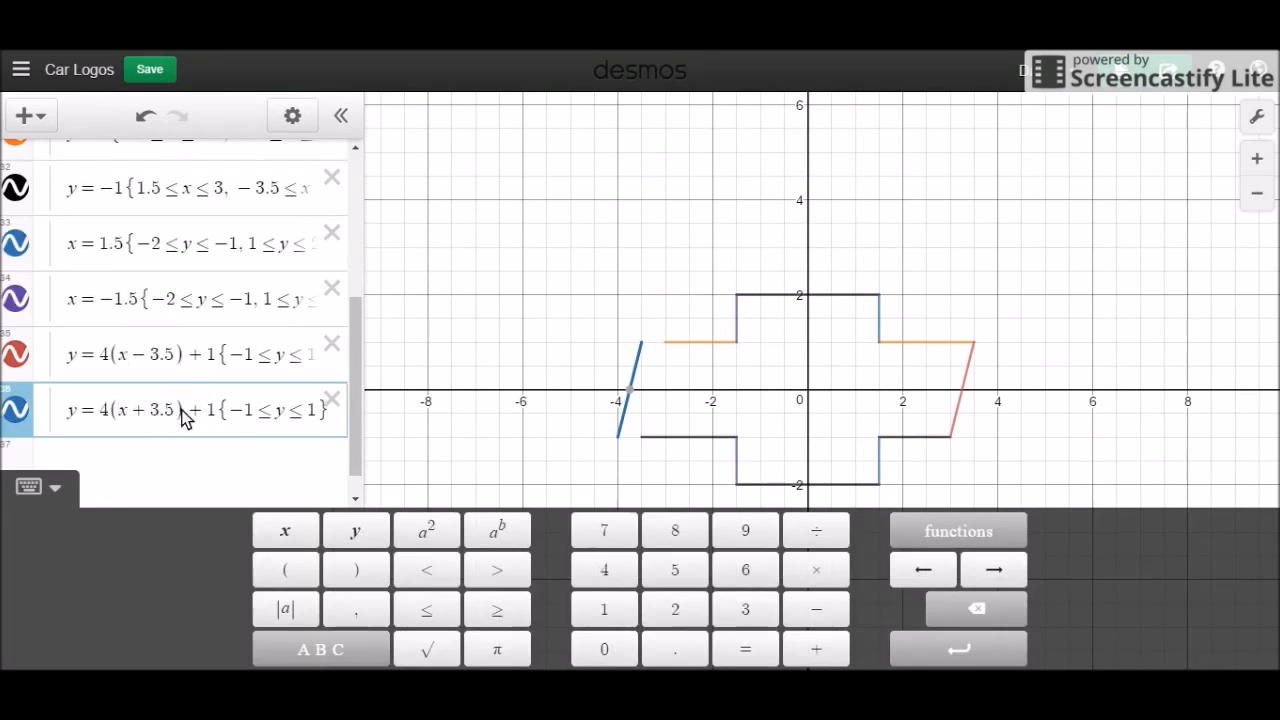
key(BackSpace)
key(BackSpace)
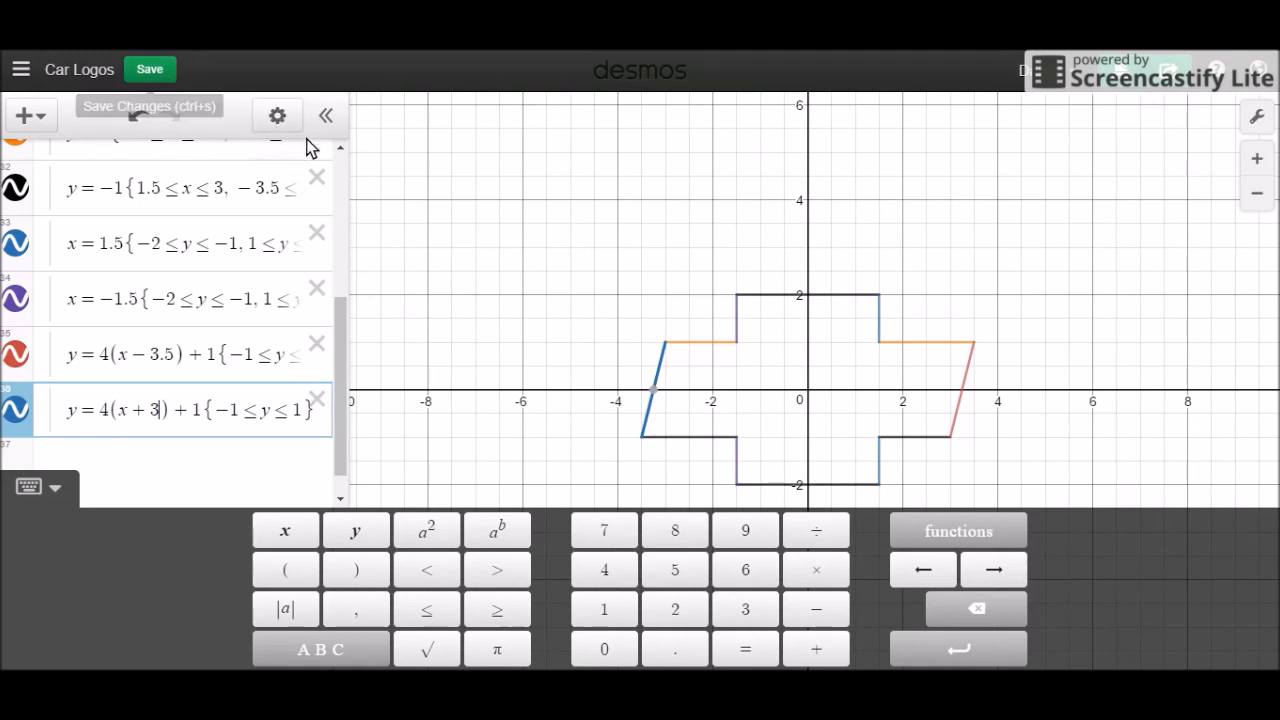
Step: Recolor the lines y = 1, x = 1.5 and x = -1.5 black
click(281, 122)
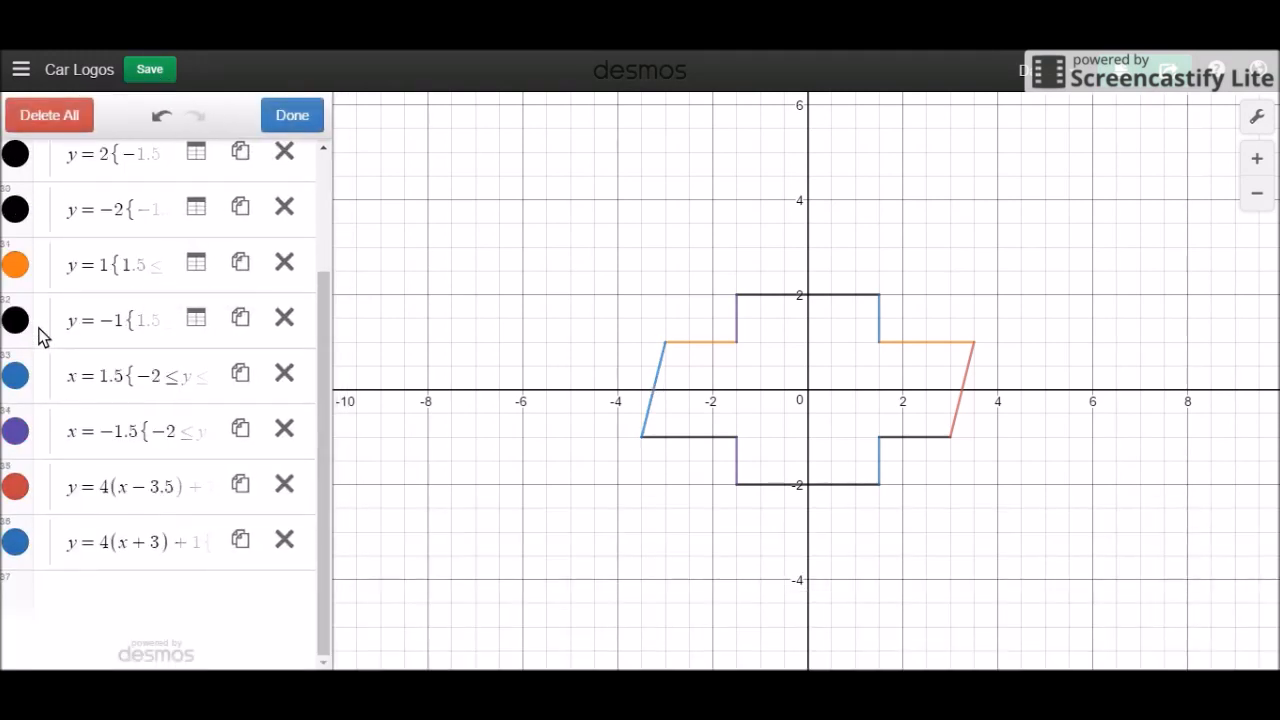
click(20, 274)
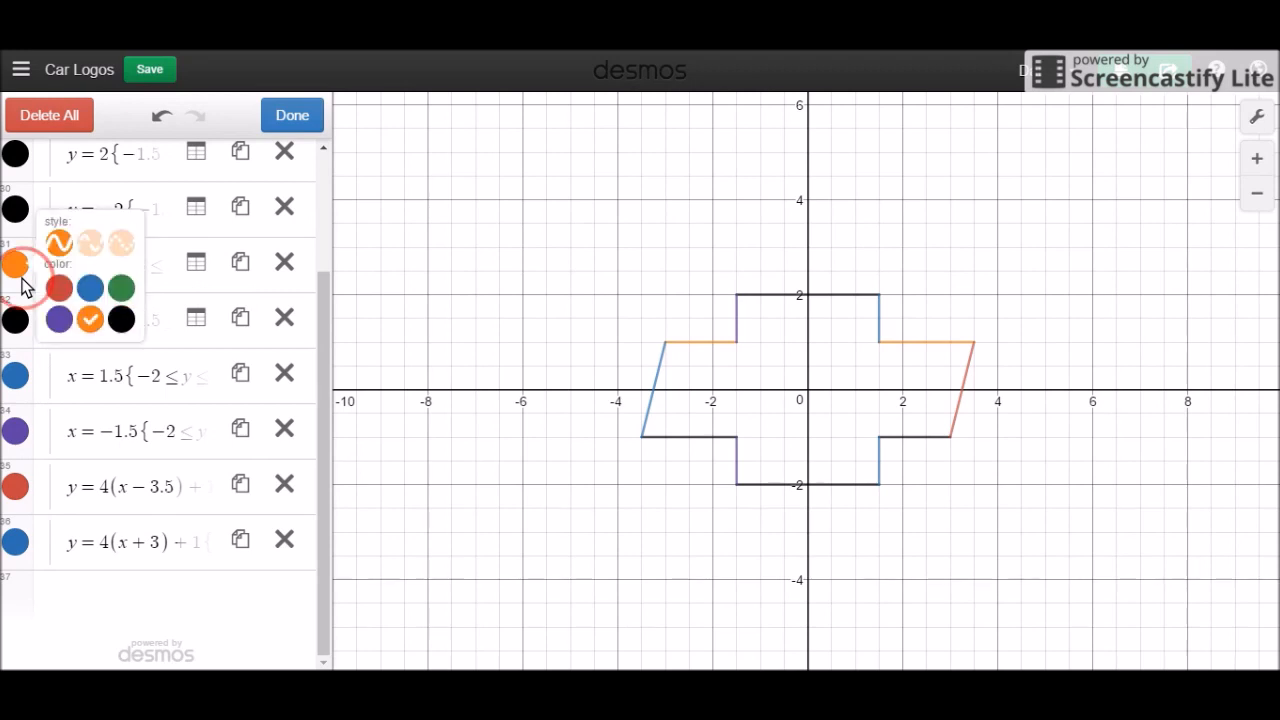
click(119, 320)
click(16, 377)
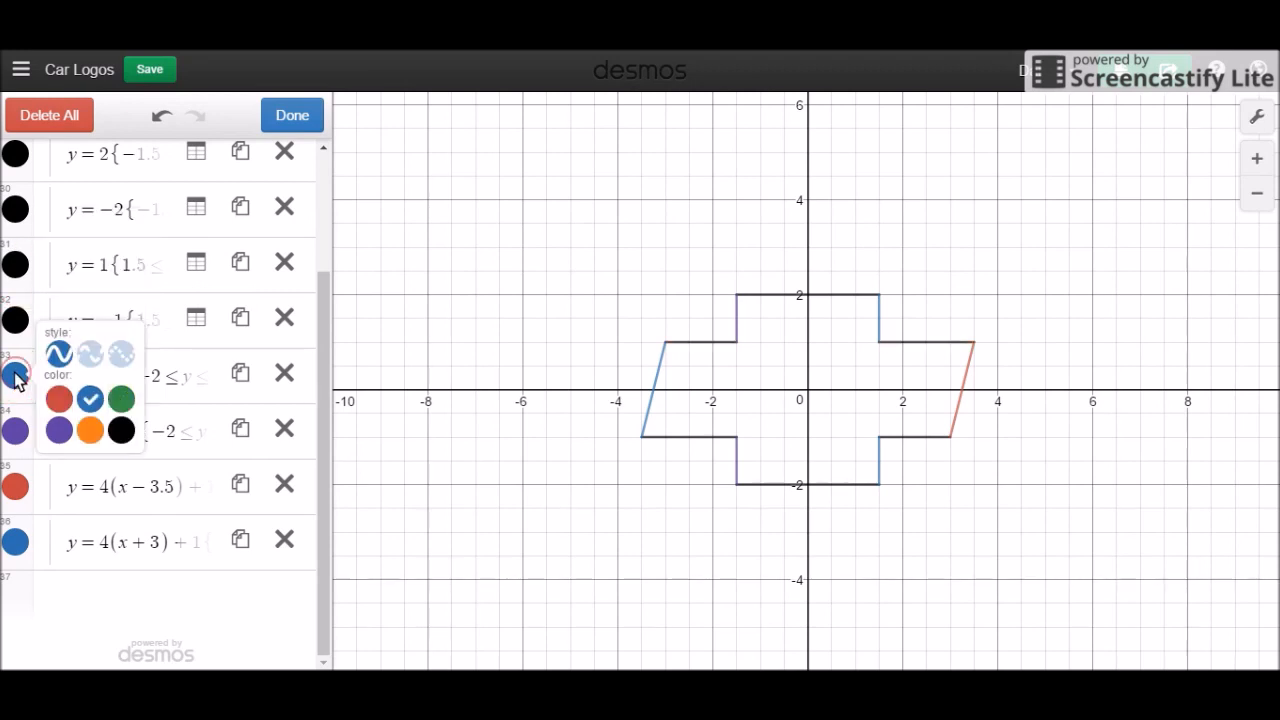
click(121, 430)
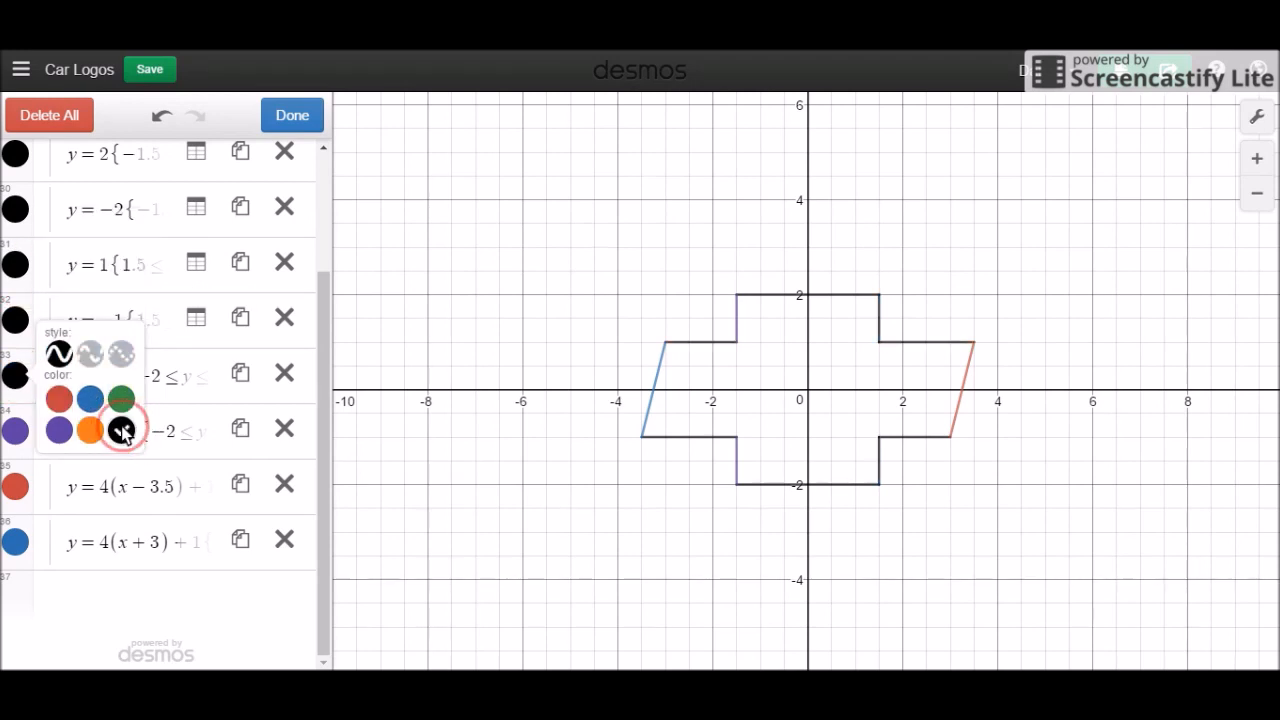
click(18, 440)
click(119, 500)
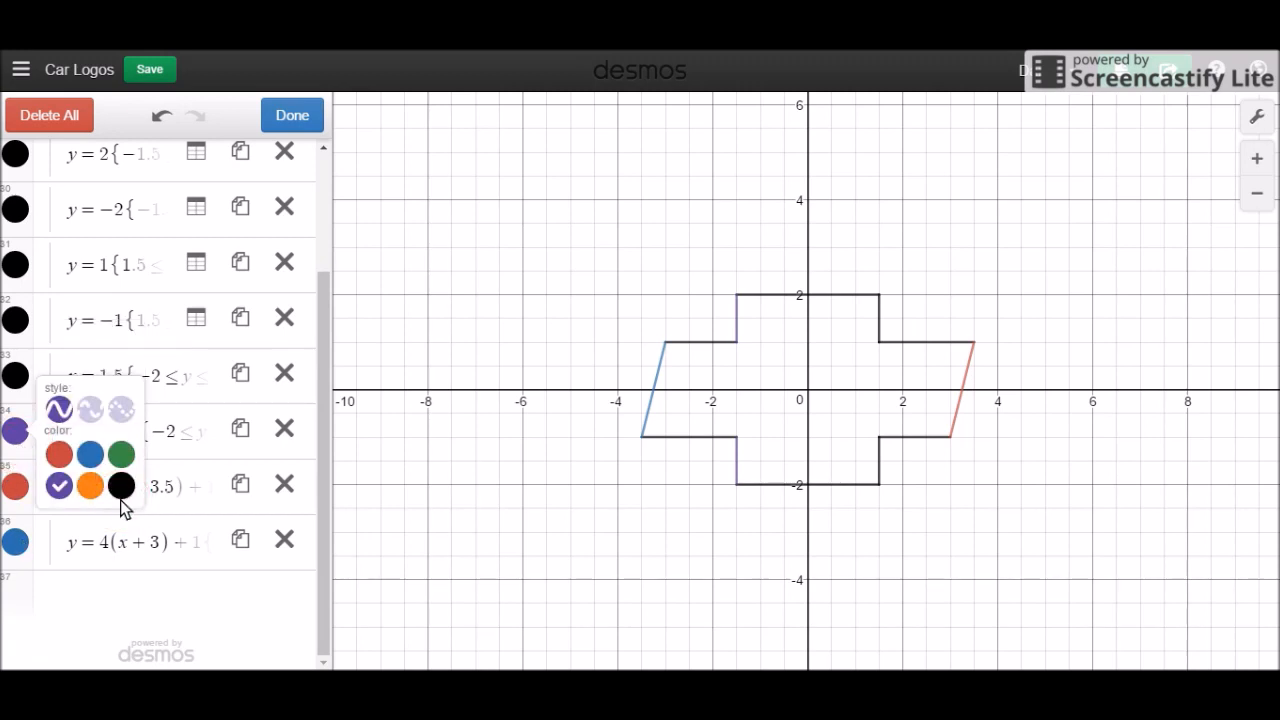
click(120, 498)
Step: Recolor the slanted lines y = 4(x - 3.5) + 1 and y = 4(x + 3) + 1 black and finish editing the list
click(18, 487)
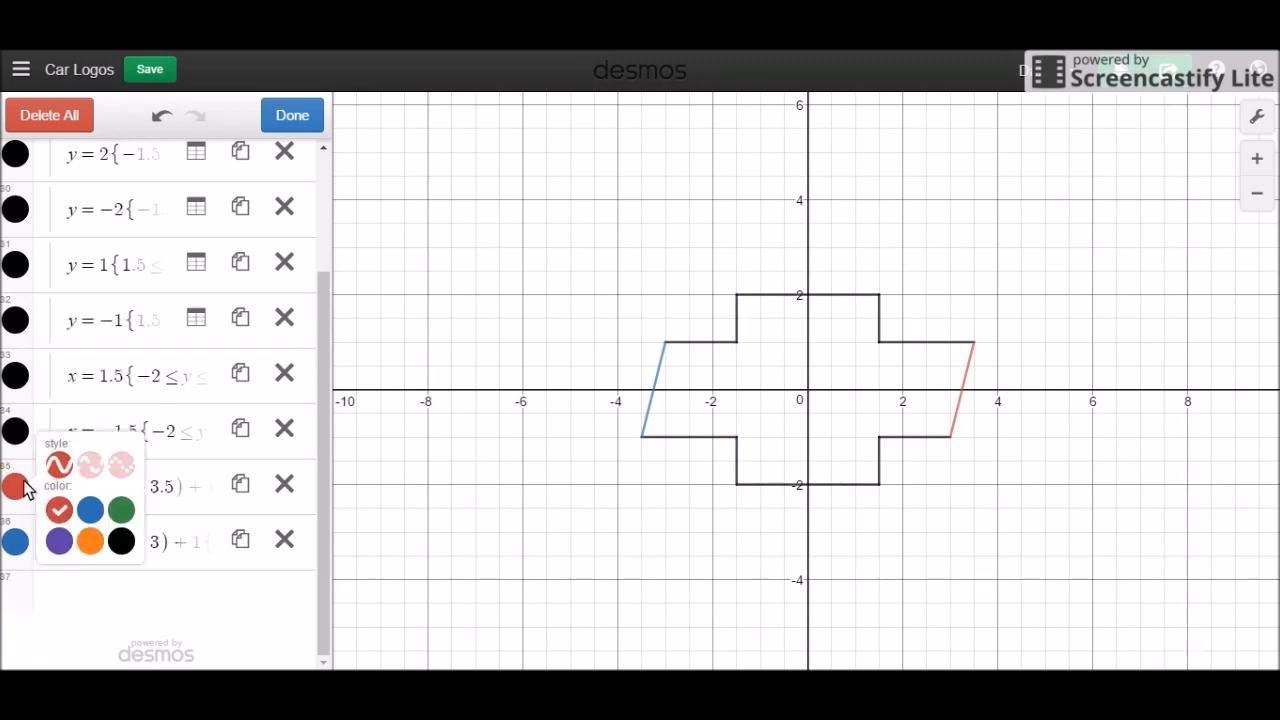
click(122, 541)
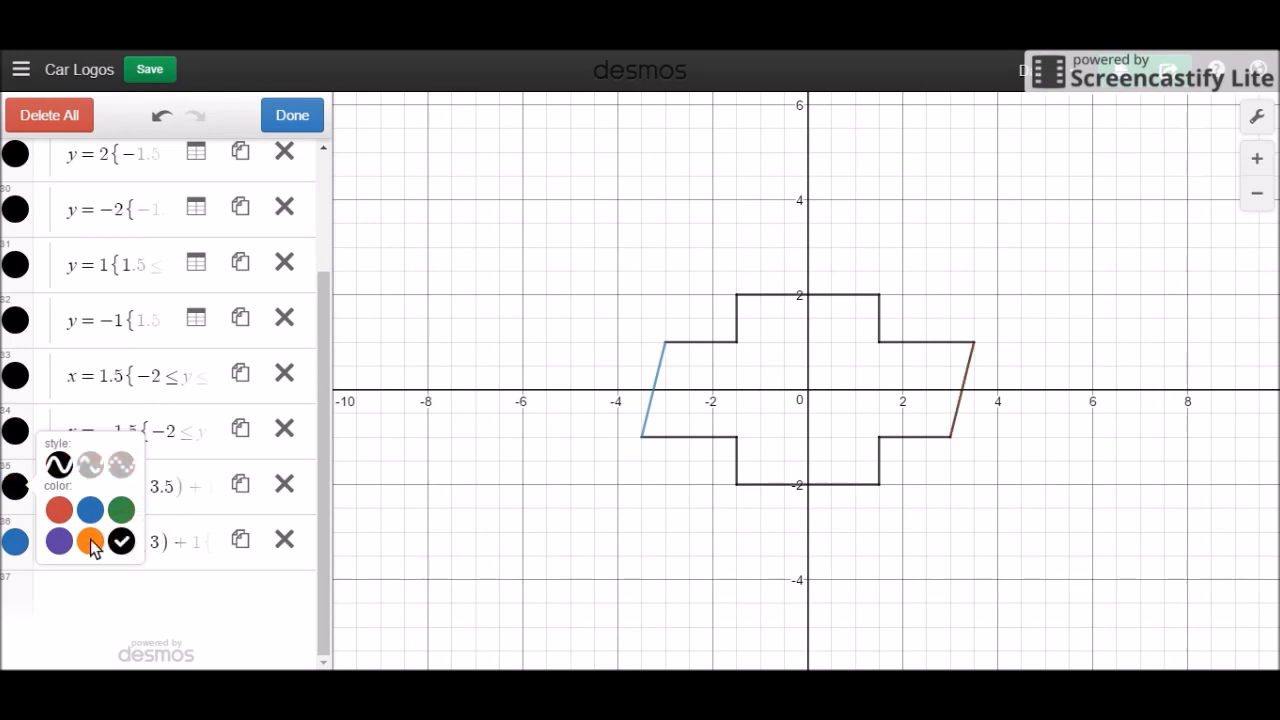
click(15, 541)
click(121, 597)
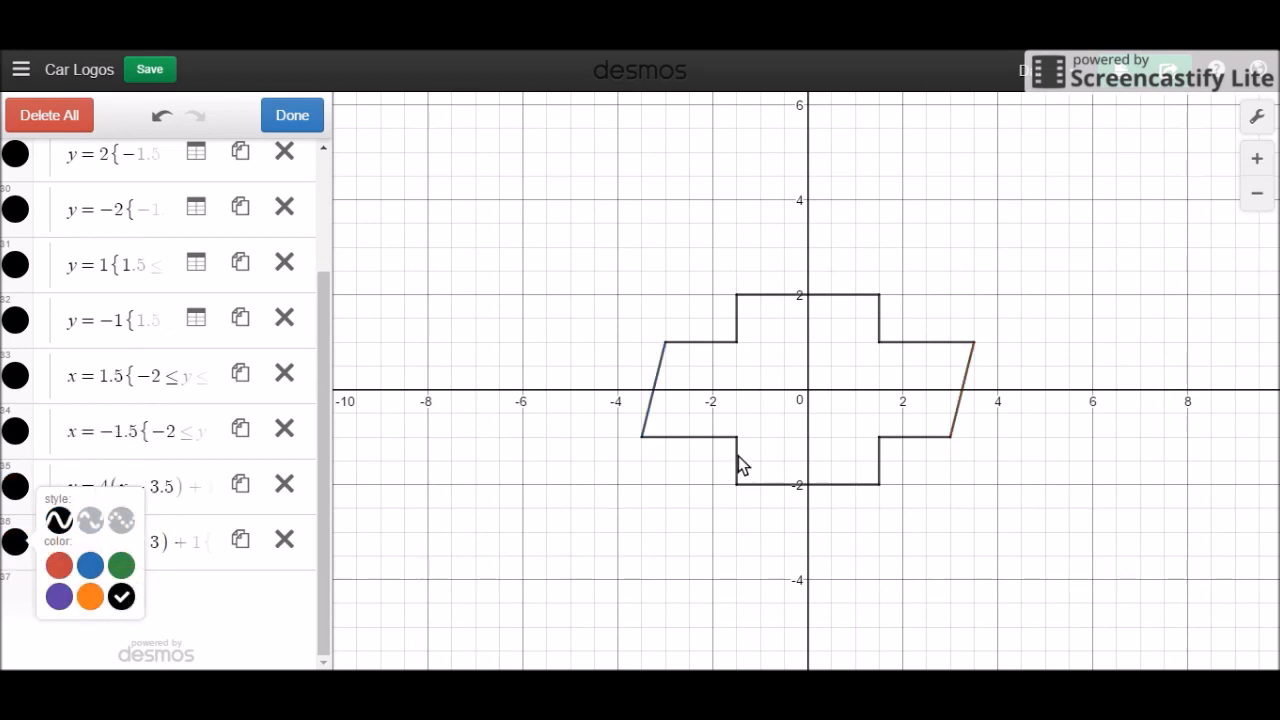
click(817, 311)
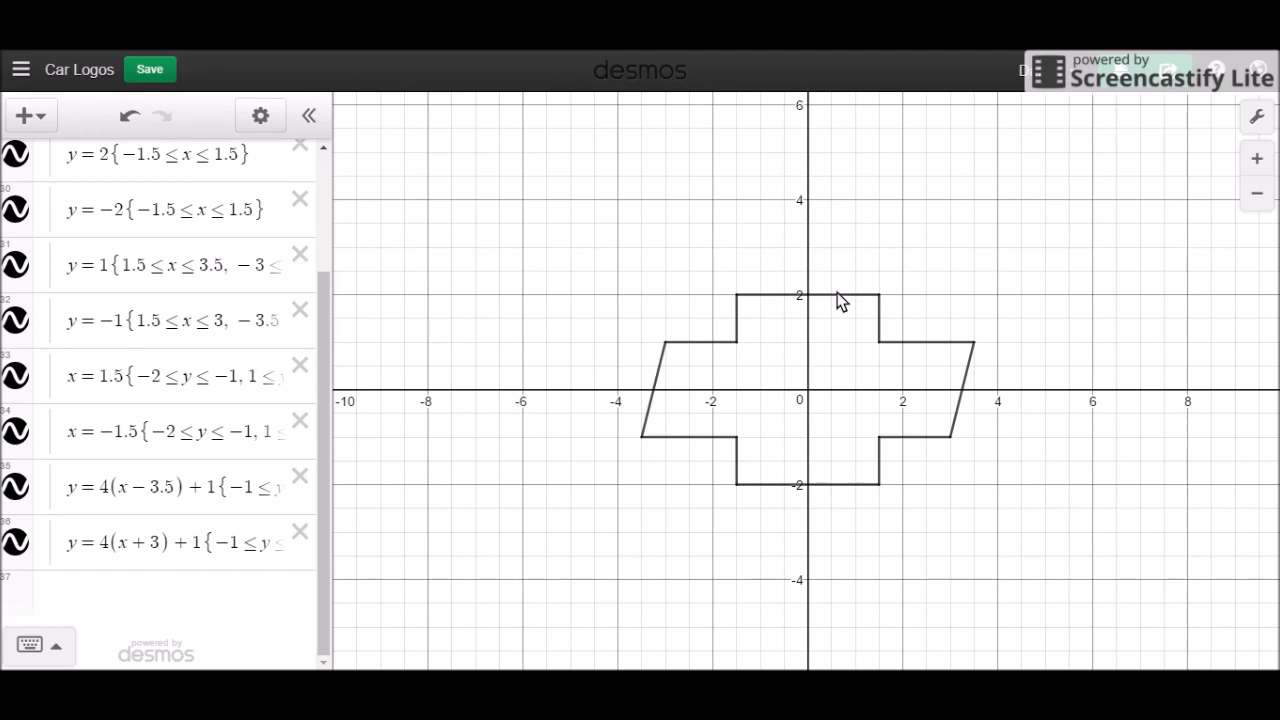
Step: Duplicate the line y = 2 in the Chevy folder and change the copy to y = 1.5
click(837, 294)
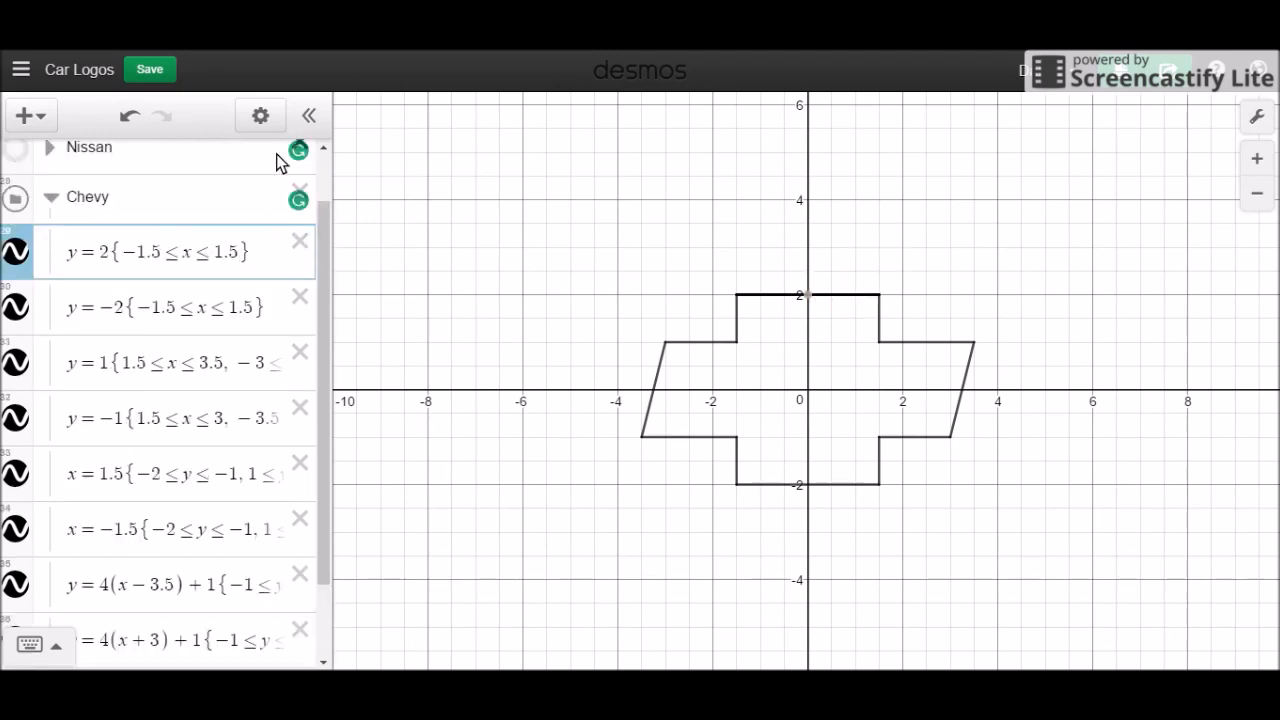
click(260, 115)
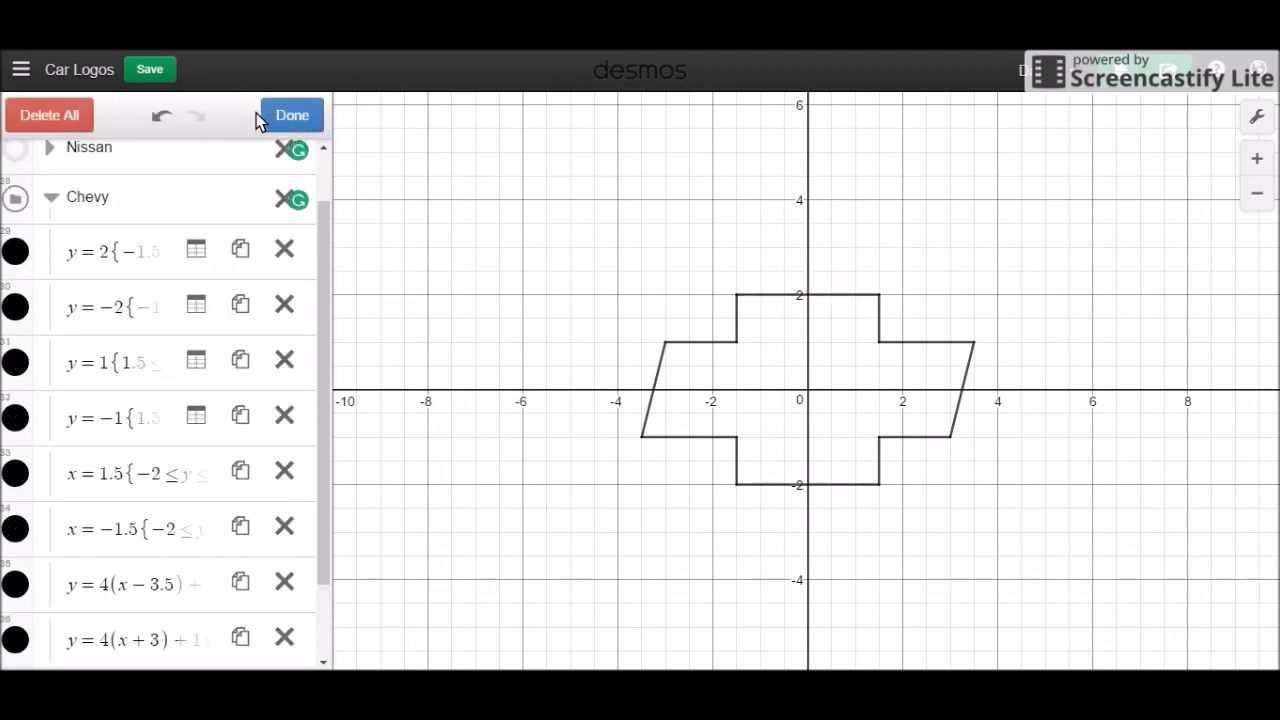
click(241, 250)
click(172, 305)
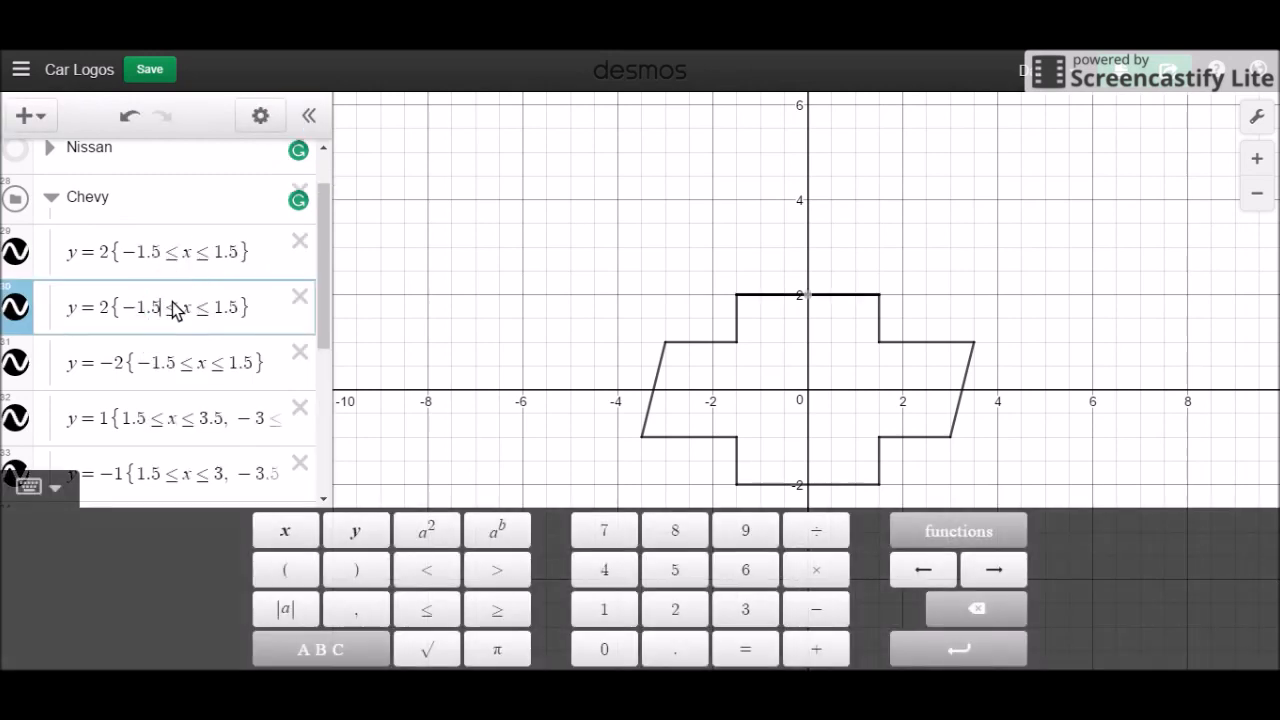
click(108, 306)
key(BackSpace)
text(1.5)
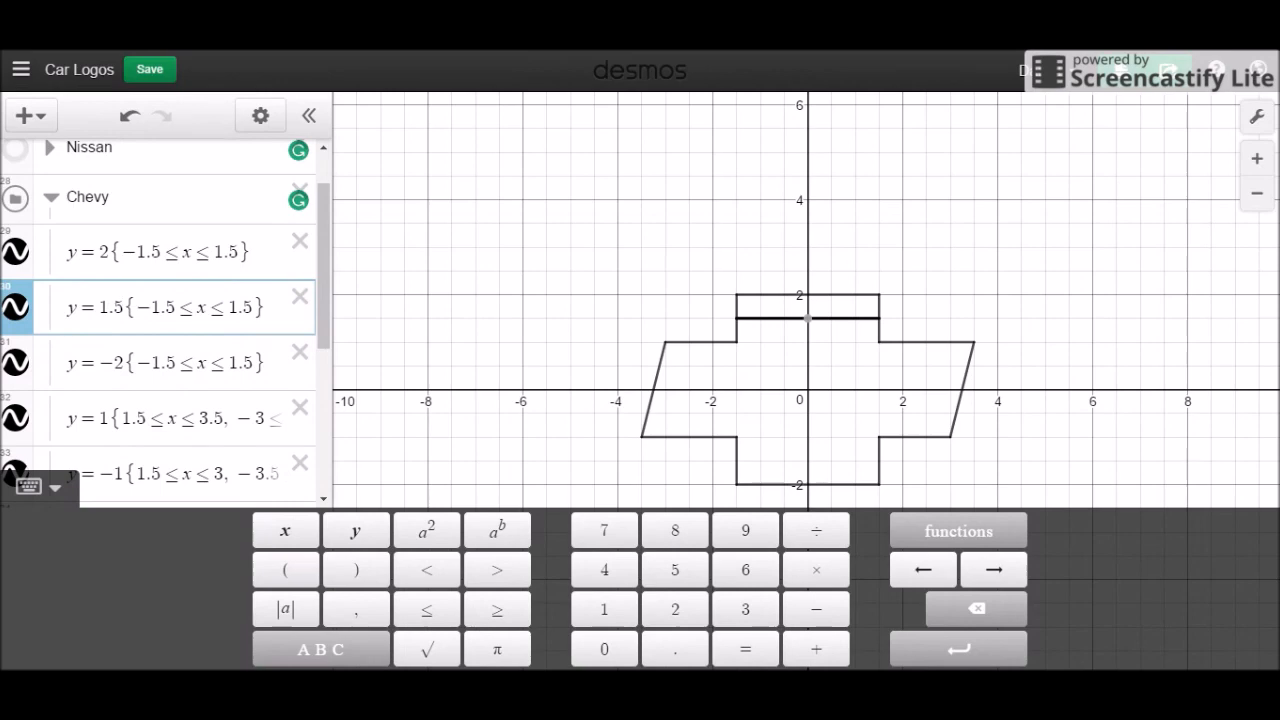
Step: Narrow the restriction of the line y = 1.5 to -1 ≤ x ≤ 1
key(BackSpace)
key(BackSpace)
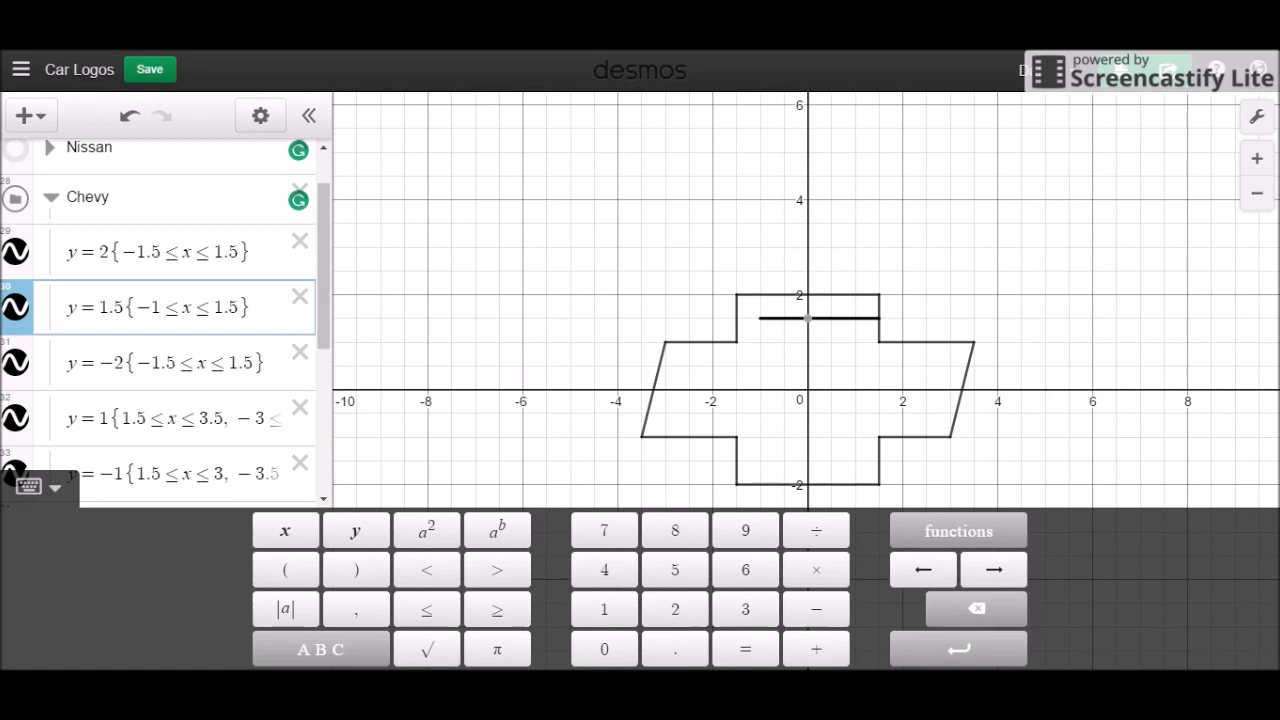
key(Left)
key(BackSpace)
key(BackSpace)
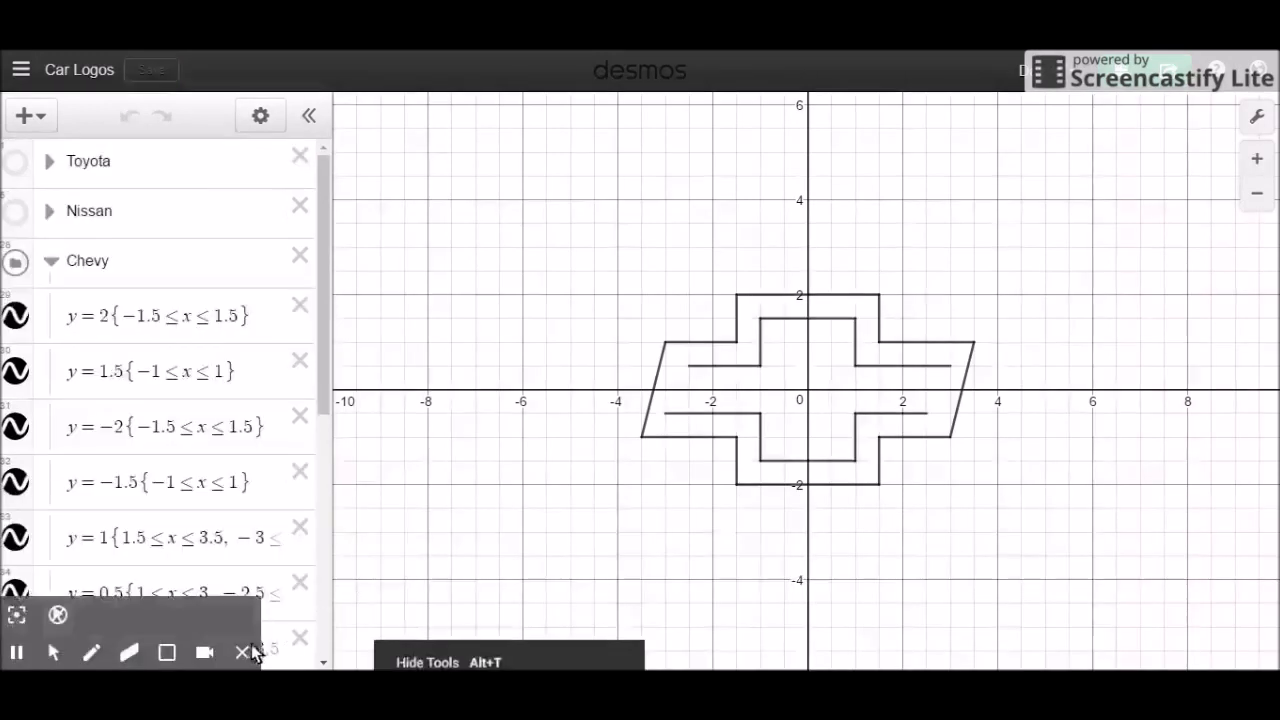
Step: Examine the inner outline's equations and compare the ends of the y = -0.5 and y = -1 segments on the graph
click(252, 652)
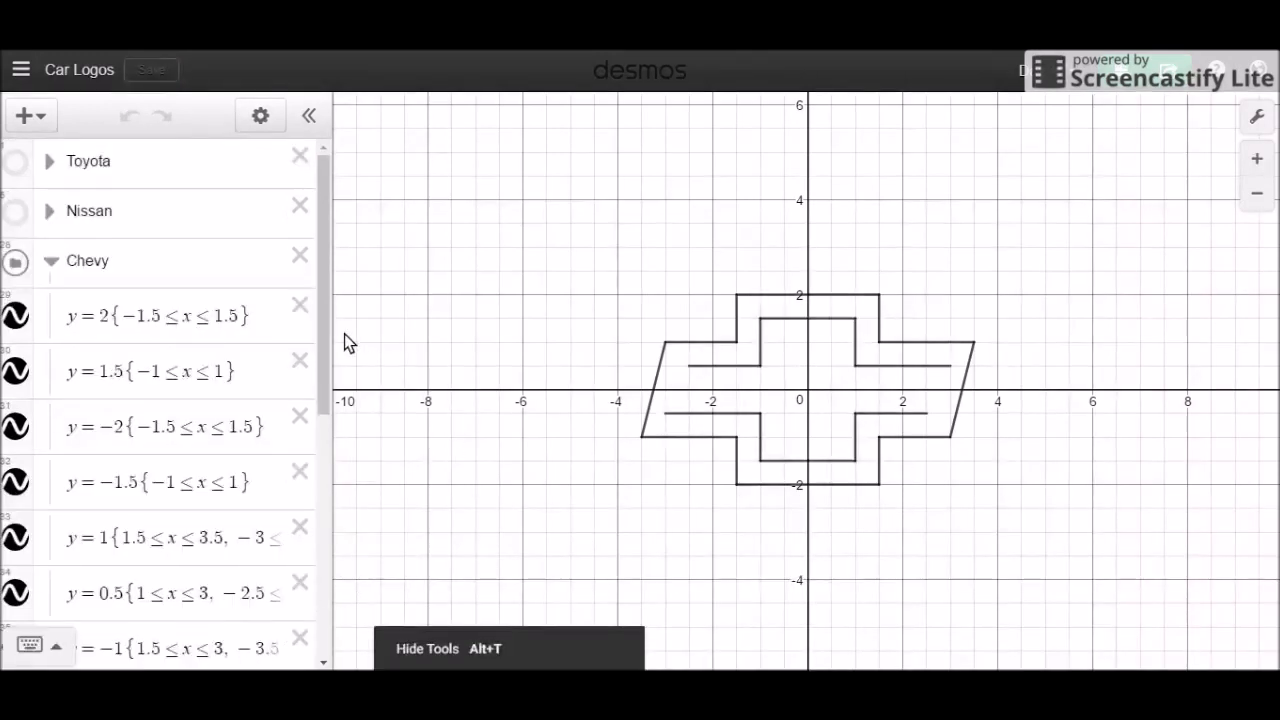
drag(324, 333, 322, 560)
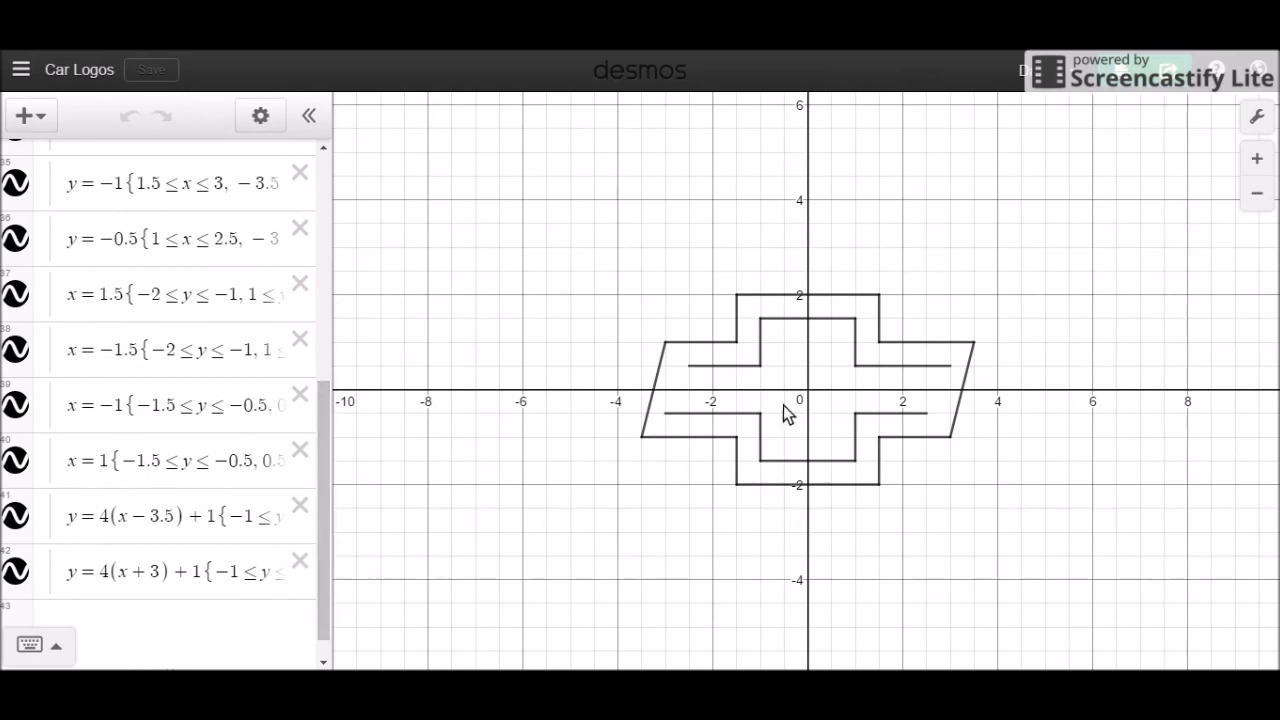
click(666, 413)
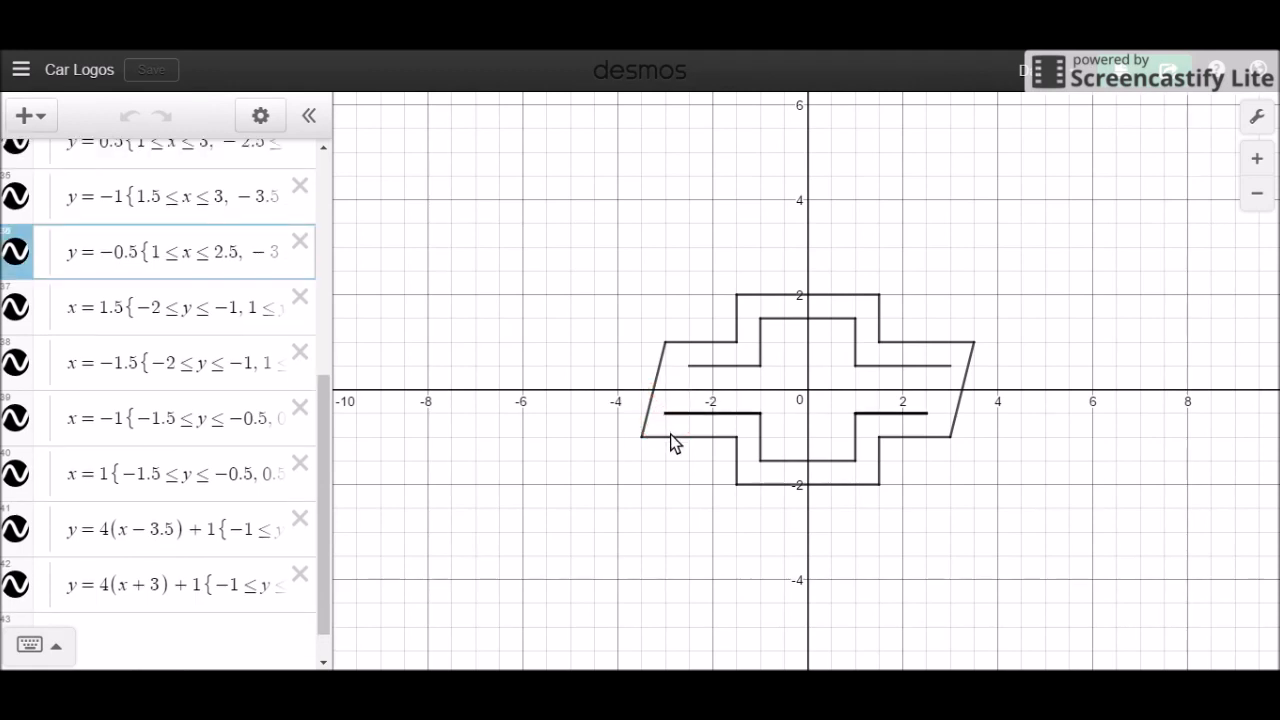
click(665, 437)
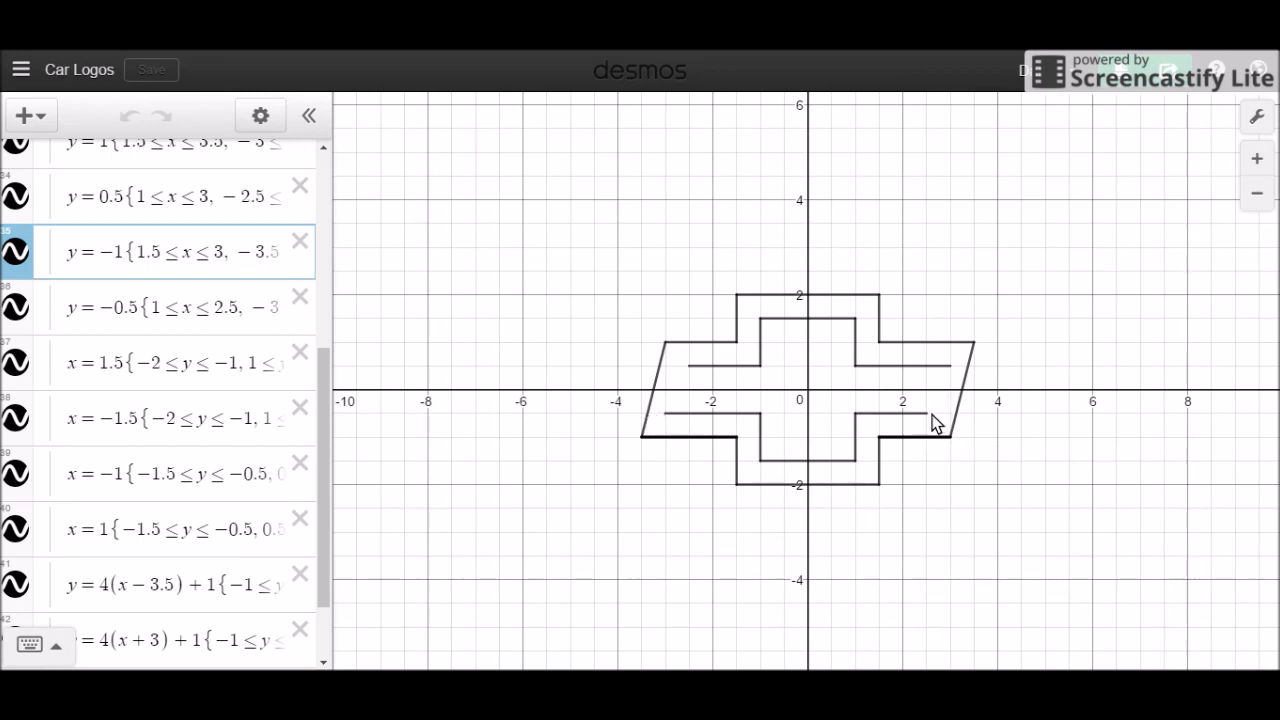
Step: Duplicate the outer slanted lines y = 4(x + 3) + 1 and y = 4(x - 3.5) + 1
click(656, 397)
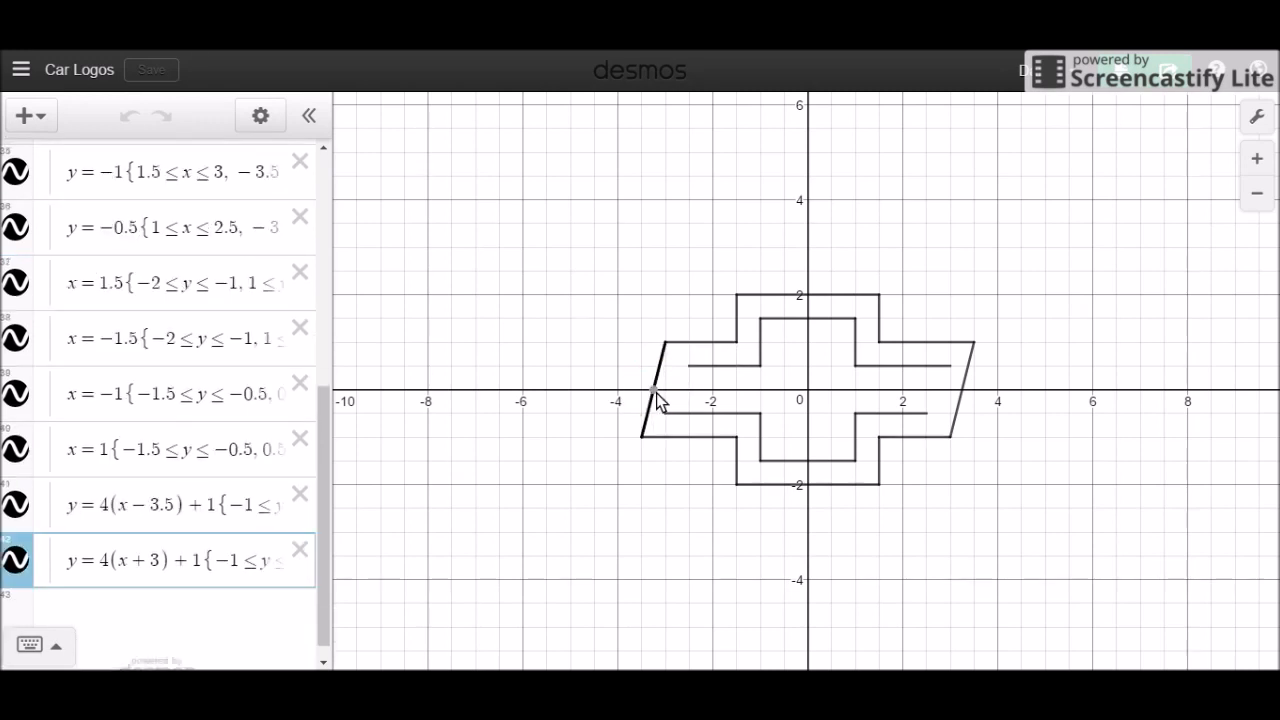
click(261, 117)
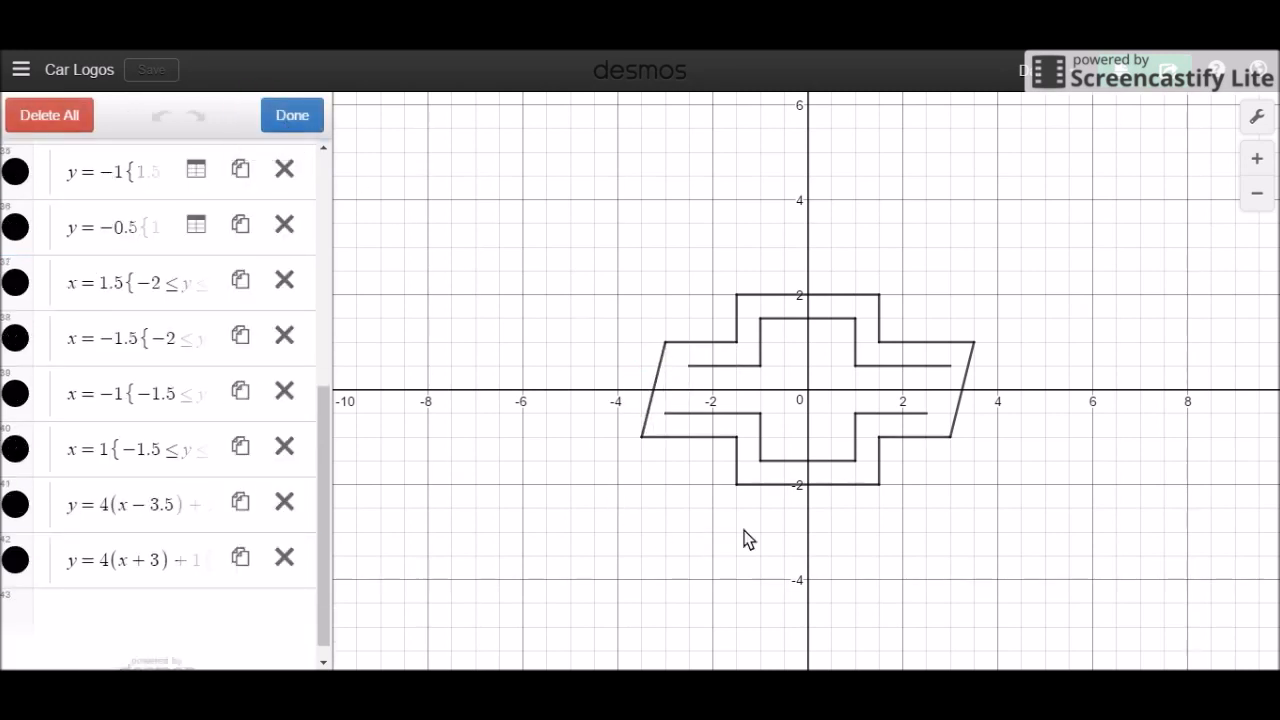
click(240, 557)
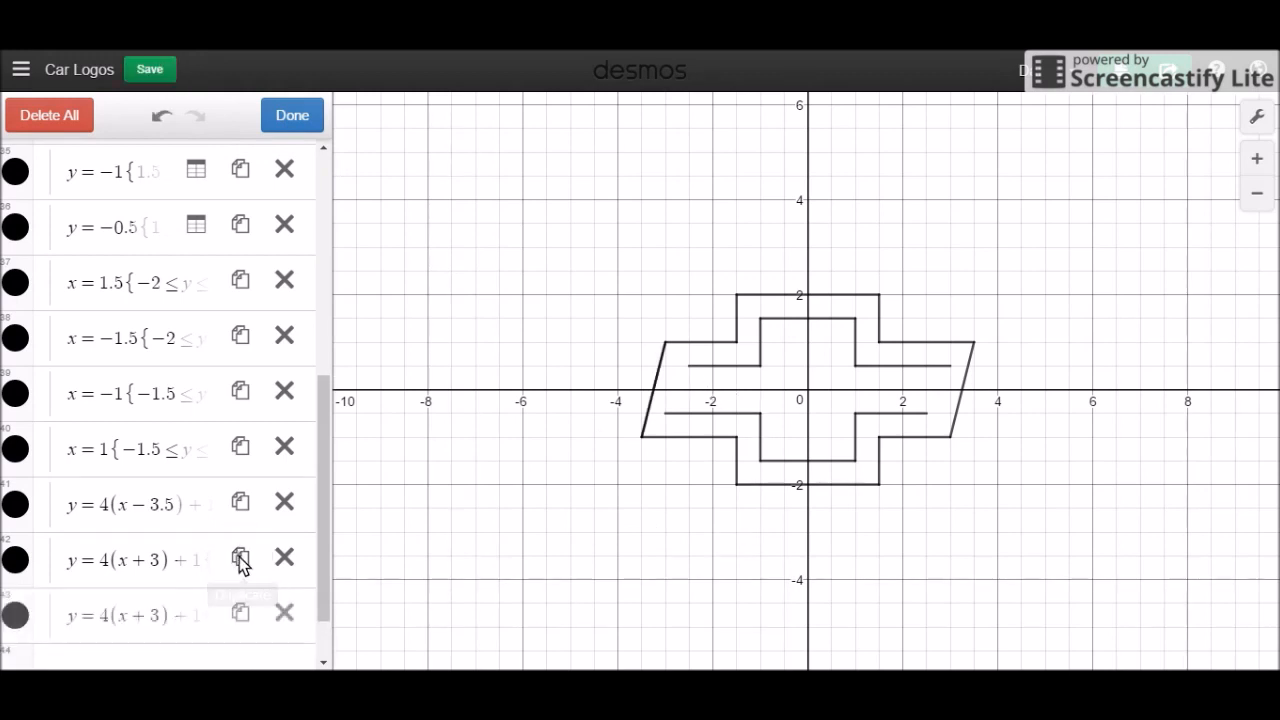
click(951, 403)
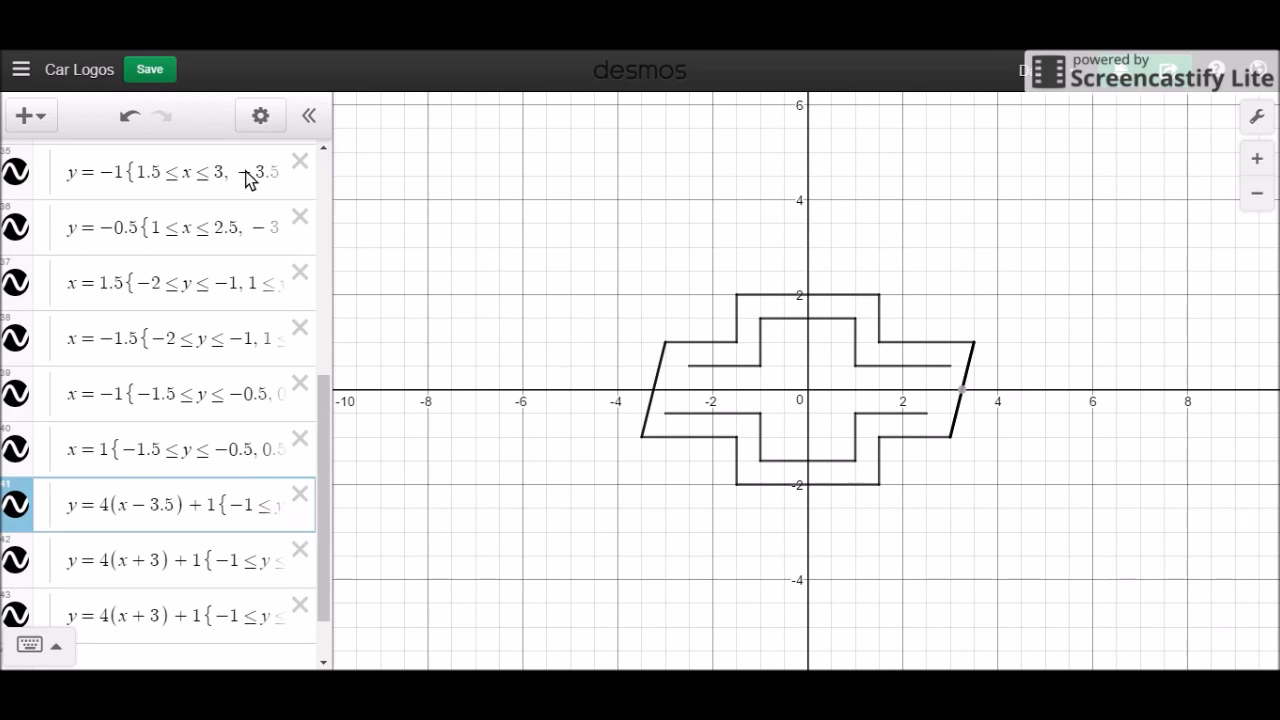
click(260, 115)
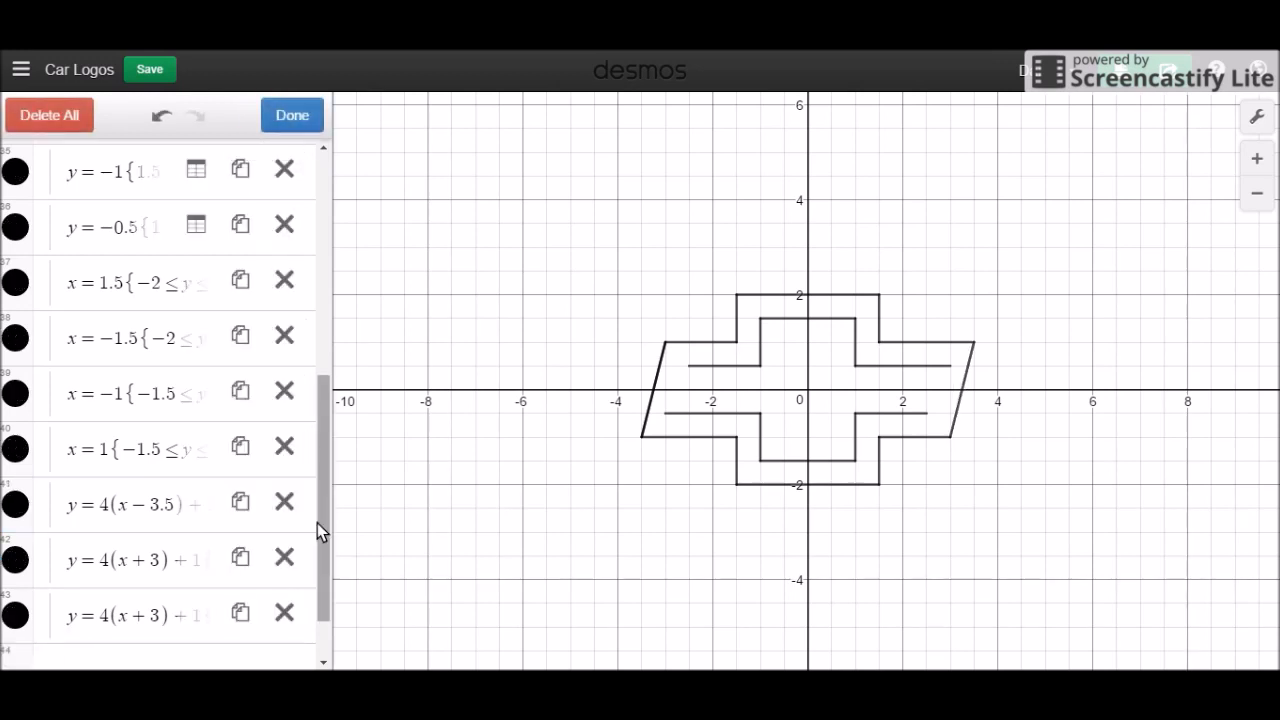
click(241, 502)
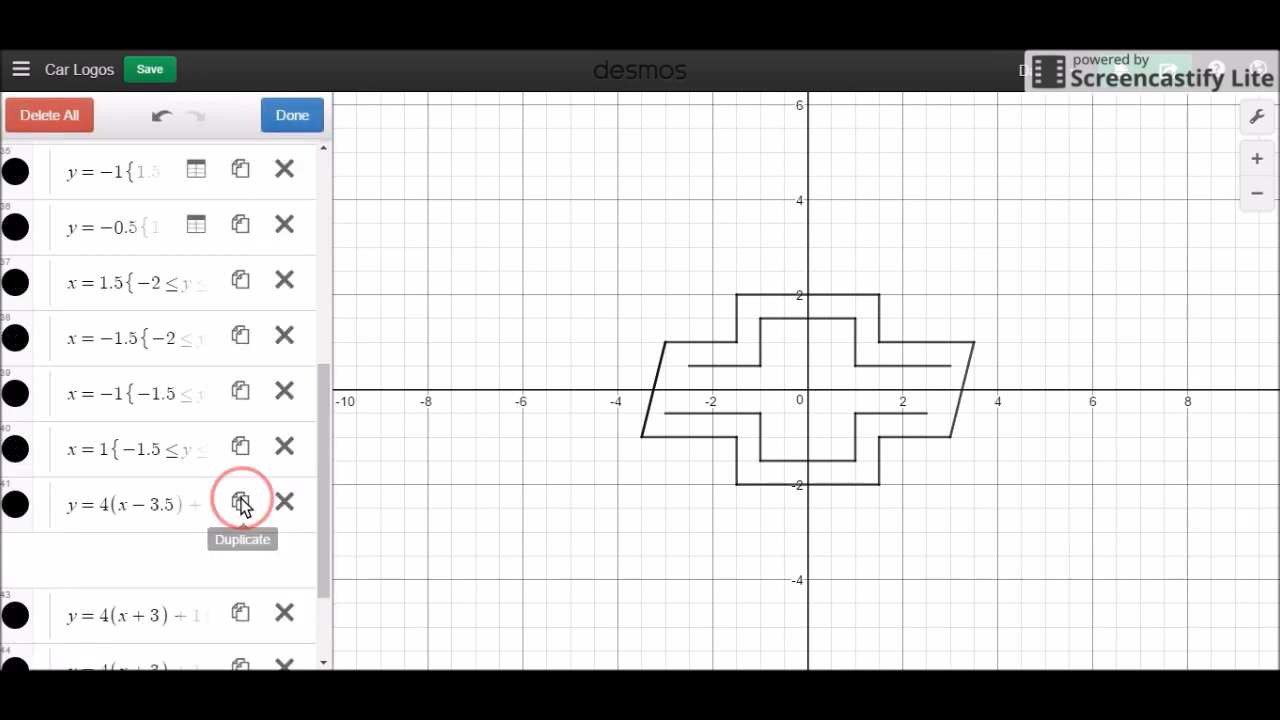
Step: Change one copy of the slanted line y = 4(x + 3) + 1 to y = 4(x + 2.5) + 1
click(658, 400)
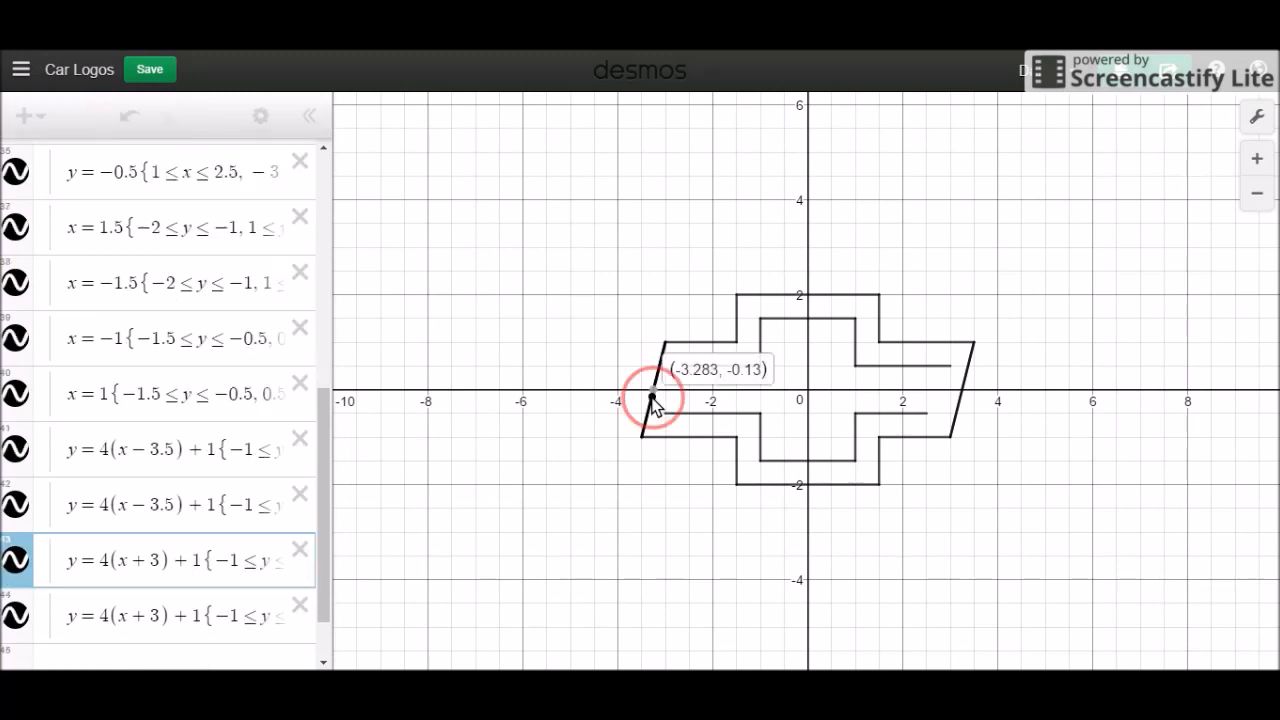
click(144, 555)
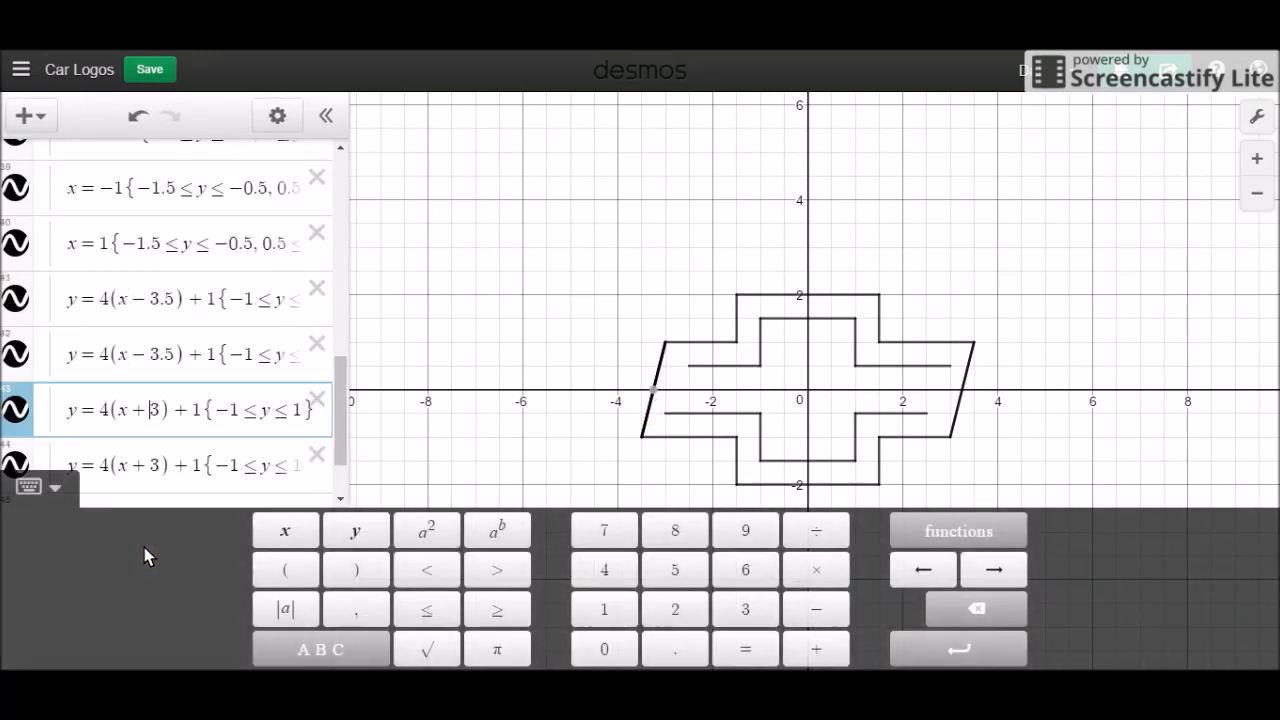
click(163, 416)
key(BackSpace)
text(2.5)
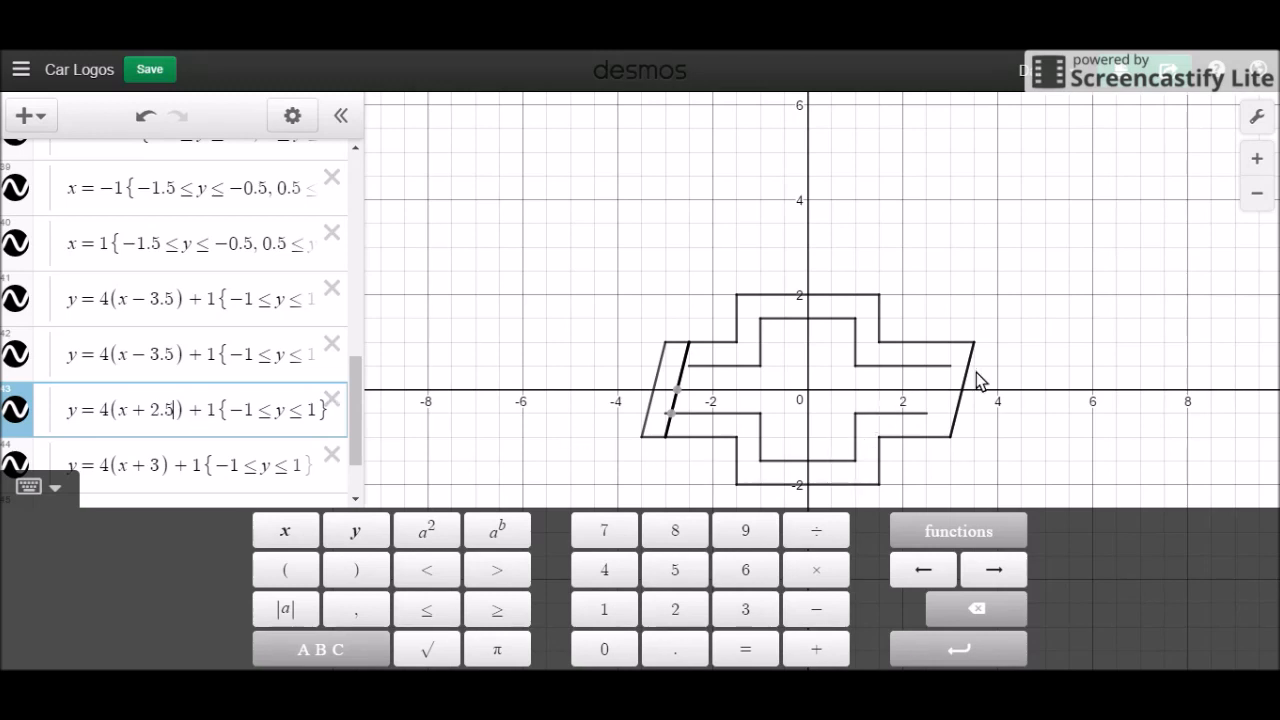
Step: Change one copy of the slanted line y = 4(x - 3.5) + 1 to y = 4(x - 3) + 1
drag(353, 391, 353, 420)
click(194, 381)
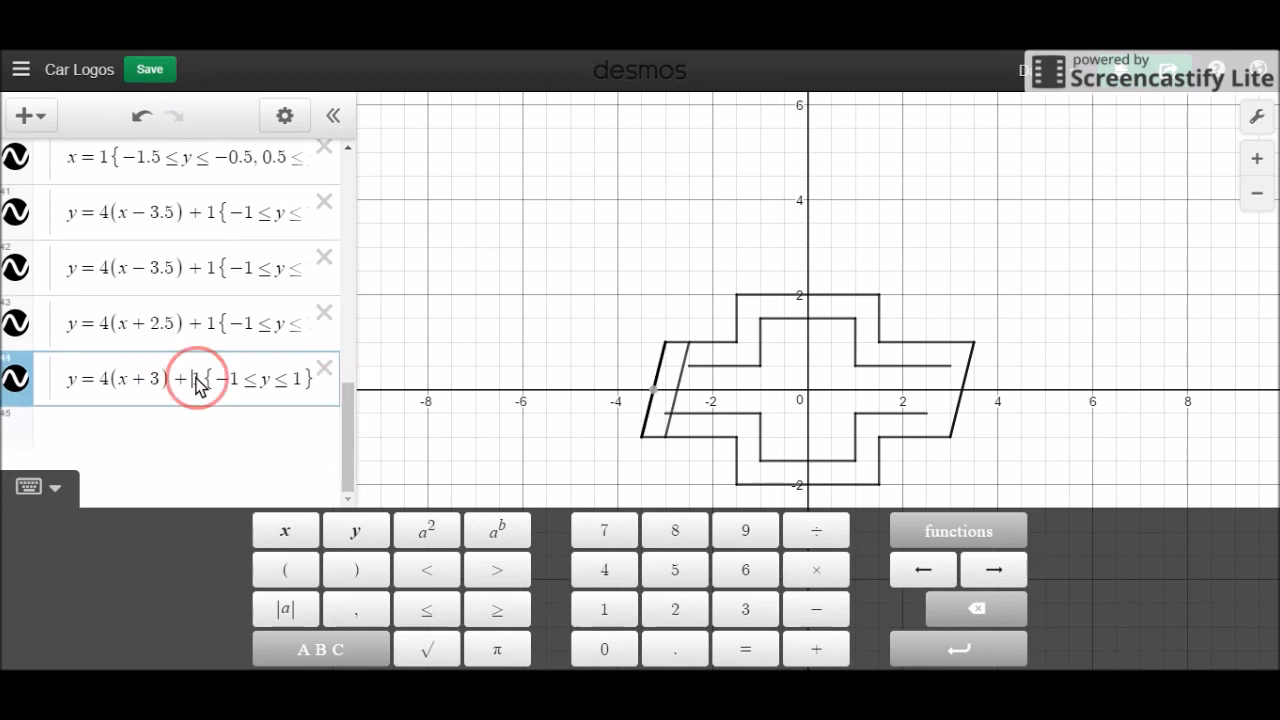
click(182, 264)
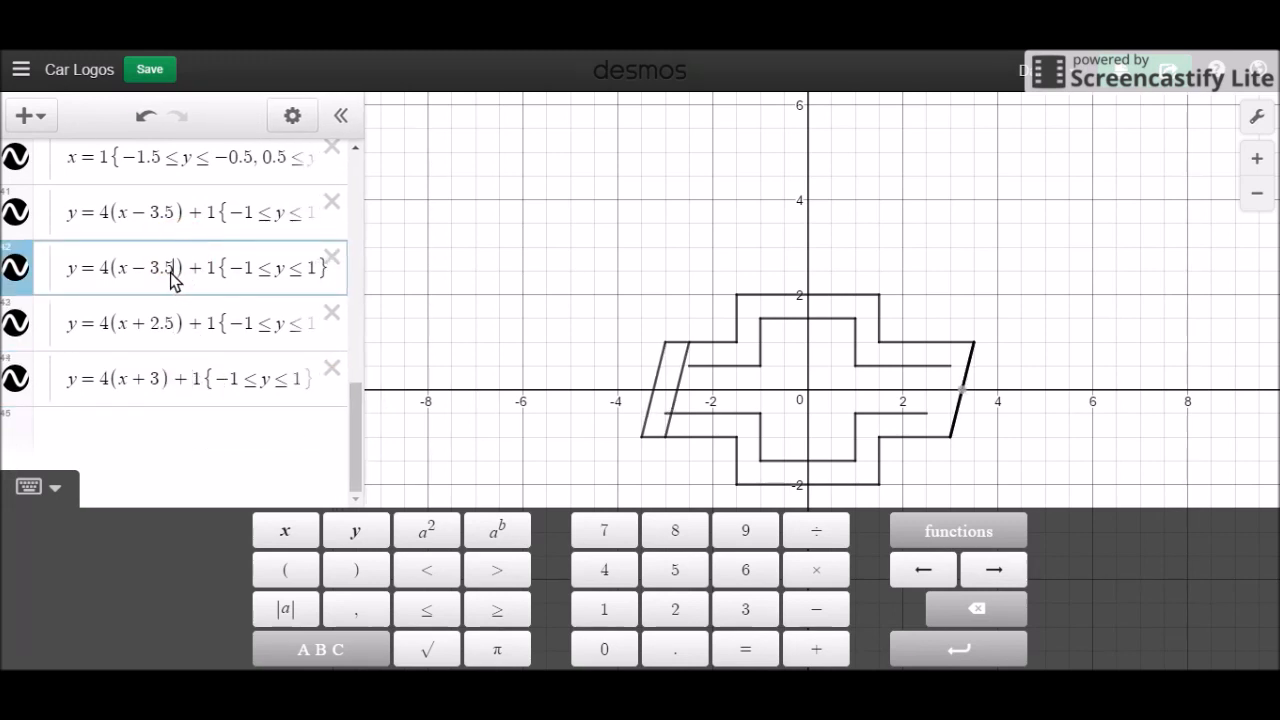
click(170, 272)
text(2)
key(BackSpace)
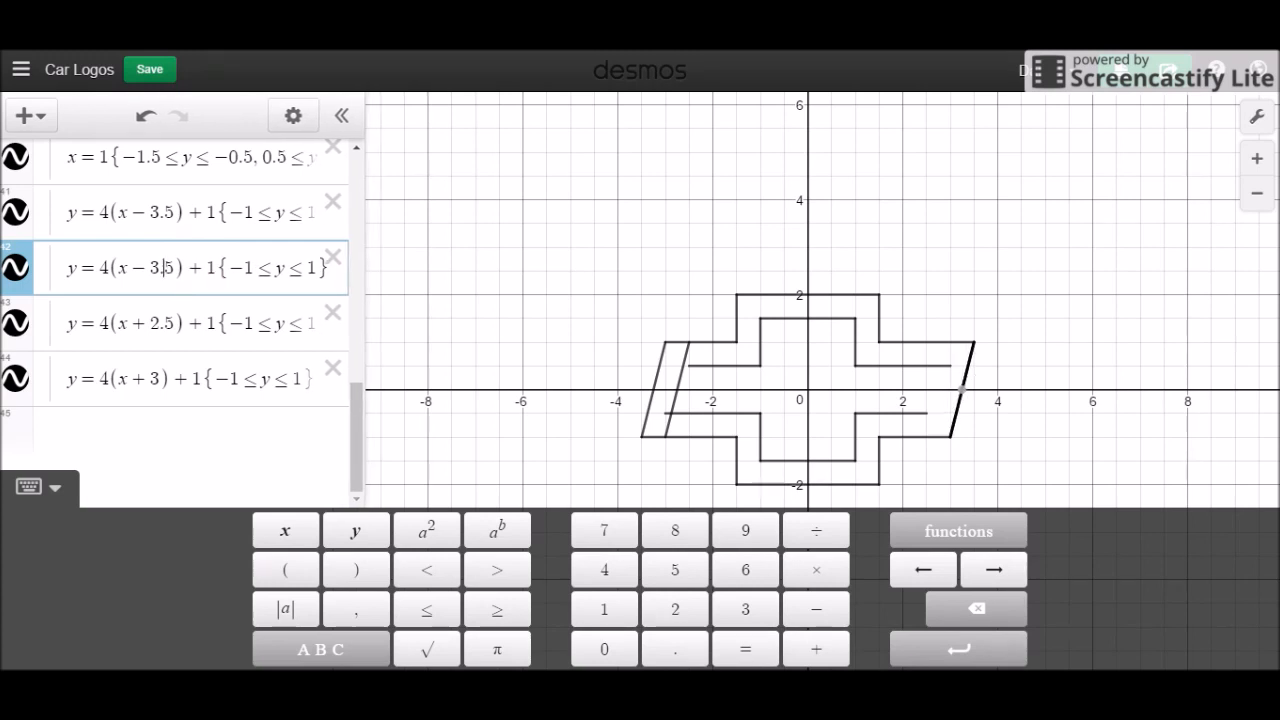
key(BackSpace)
key(BackSpace)
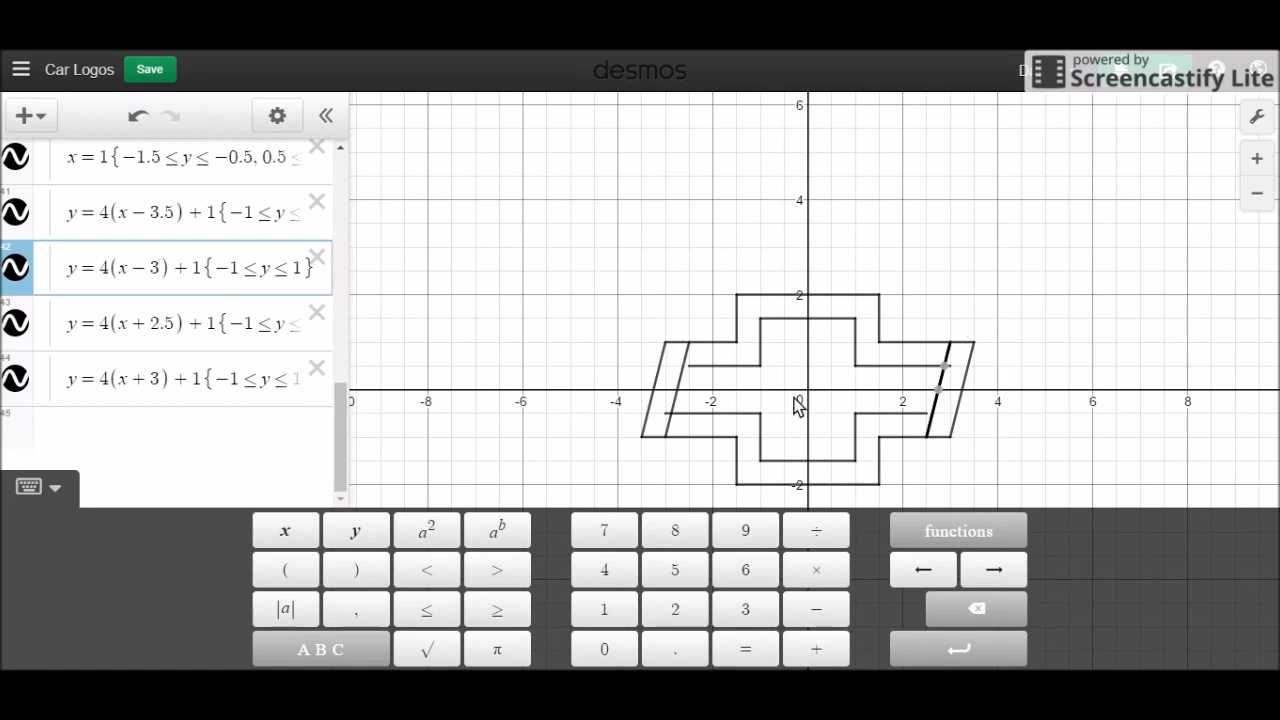
Step: Trim the left segment of the line y = -0.5 to the inner slanted line by restricting it to -2.875 ≤ x ≤ -1
click(682, 414)
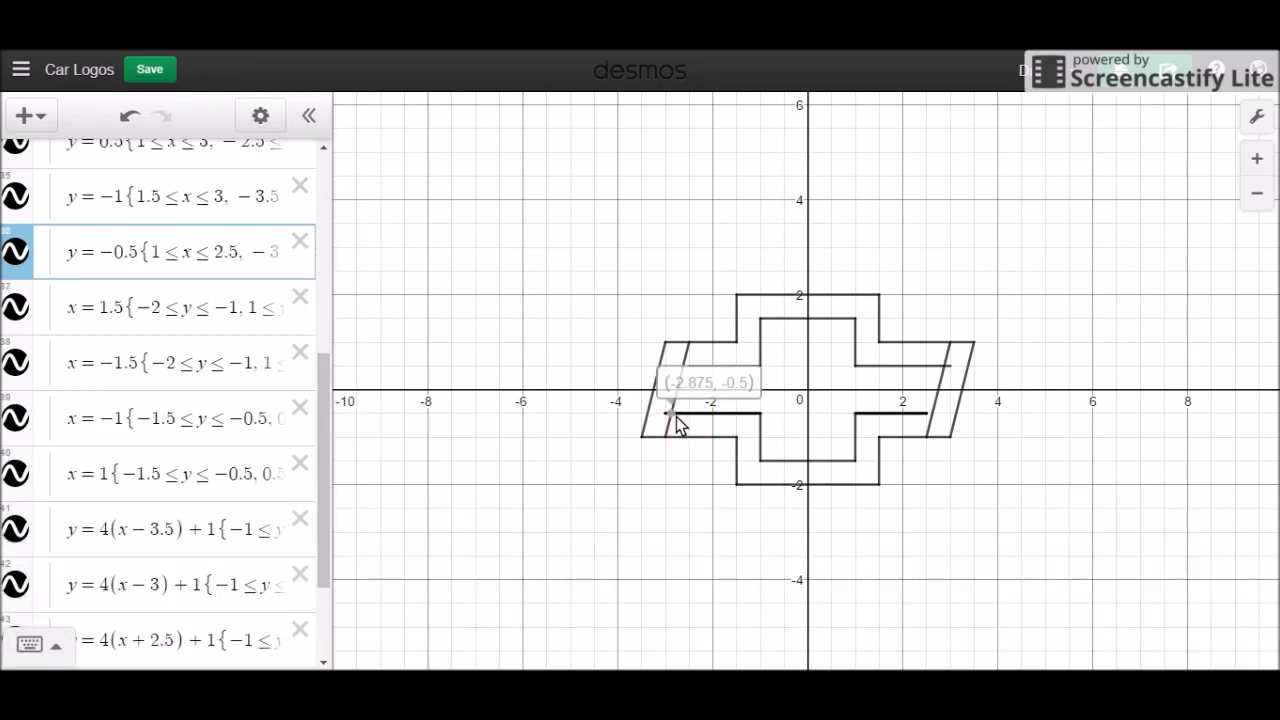
mouse_move(675, 414)
click(212, 253)
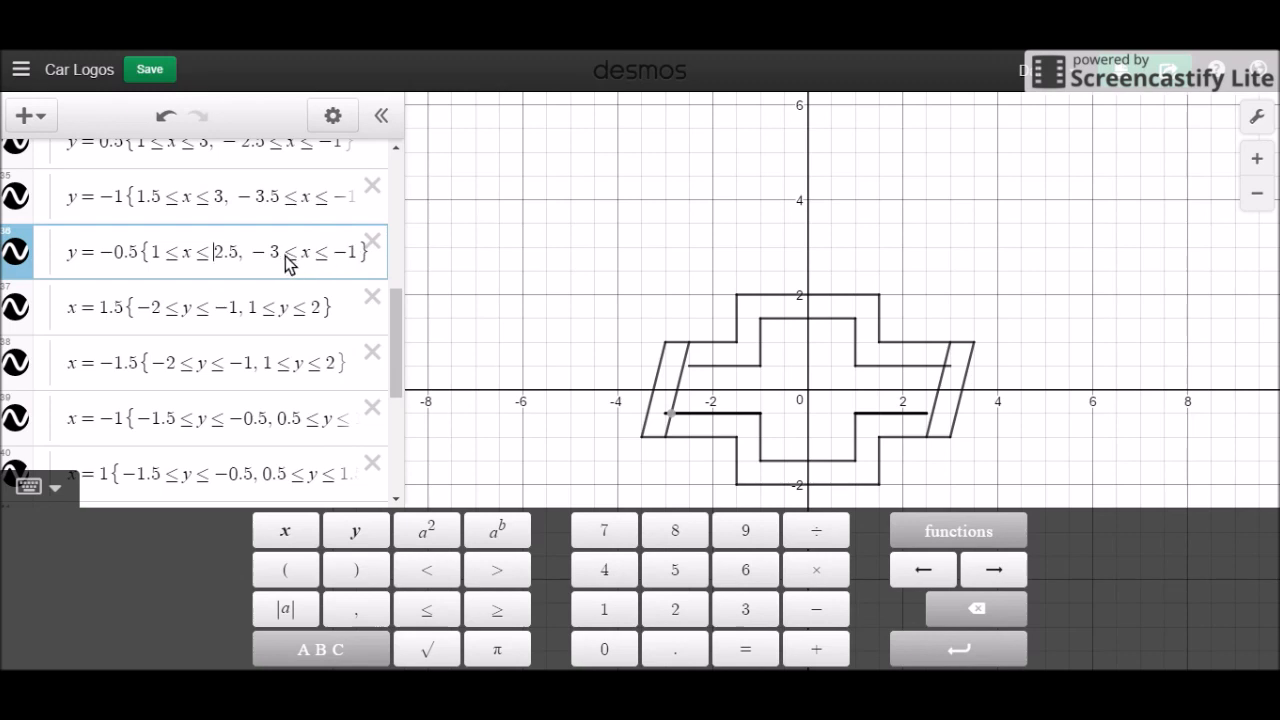
click(278, 257)
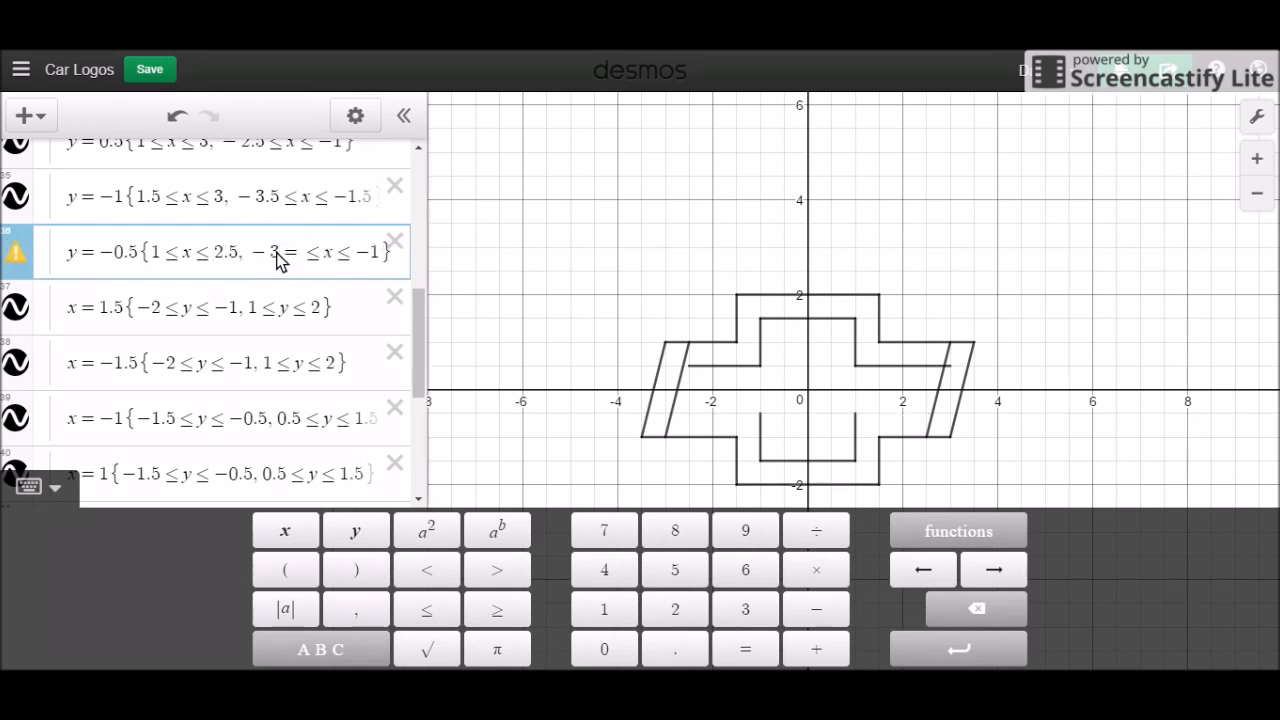
key(BackSpace)
key(BackSpace)
text(2.87)
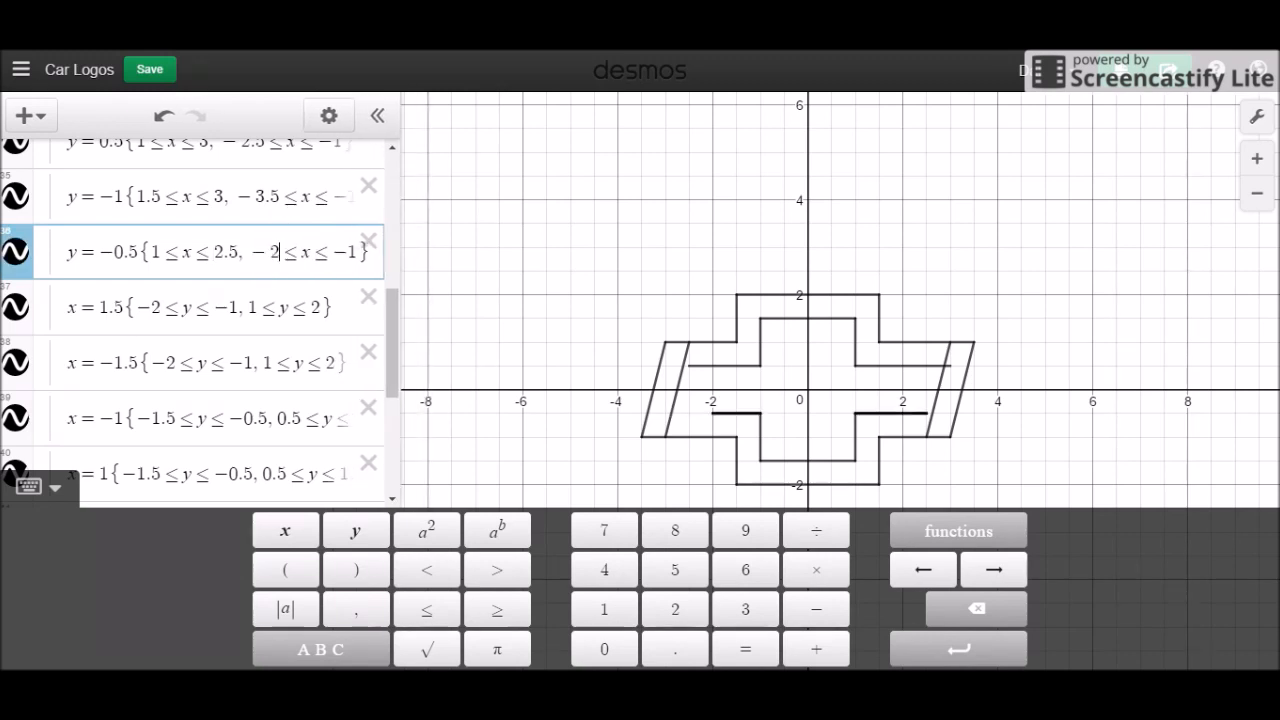
text(5)
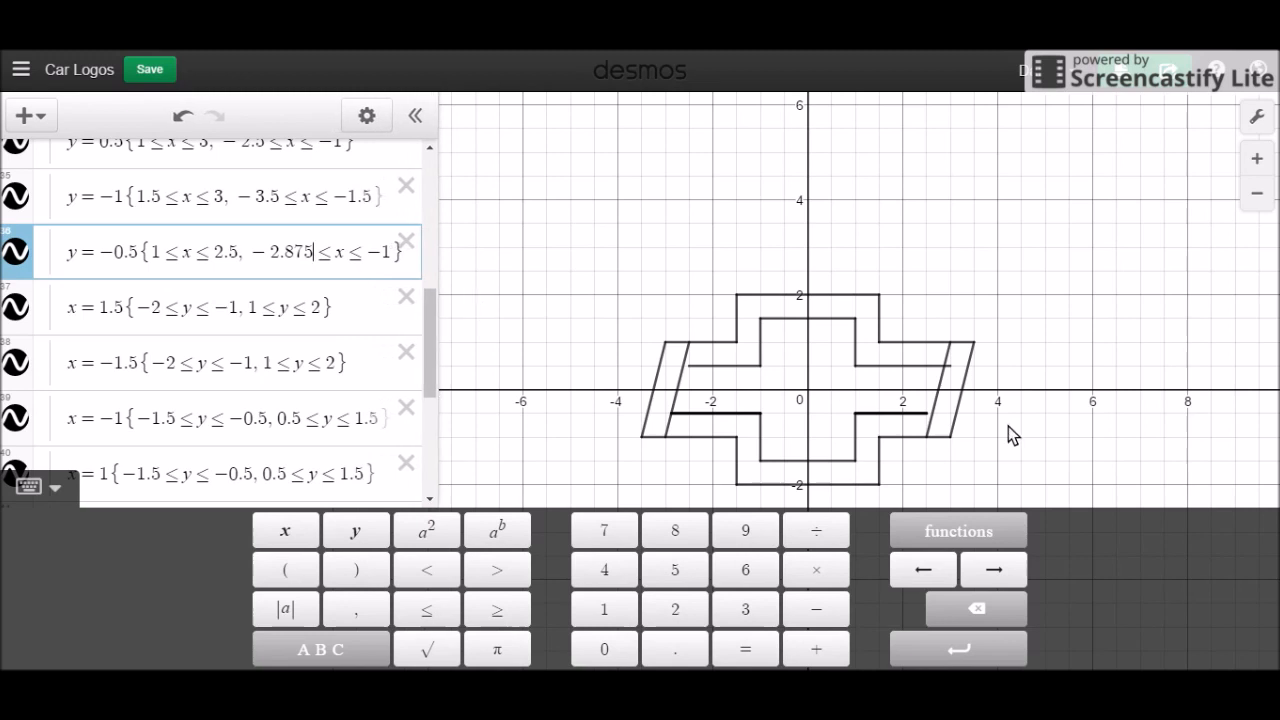
Step: Extend the right segment of the line y = -0.5 to the inner slanted line with the restriction 1 ≤ x ≤ 2.625
click(933, 413)
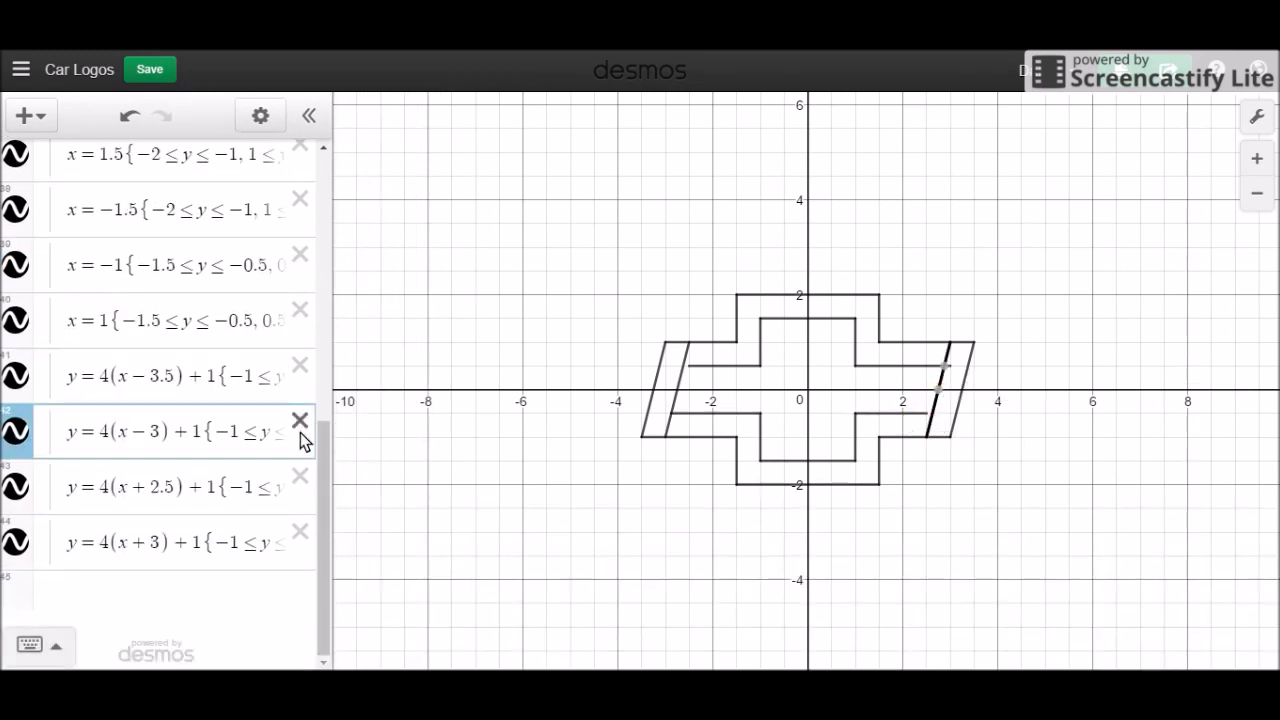
click(892, 414)
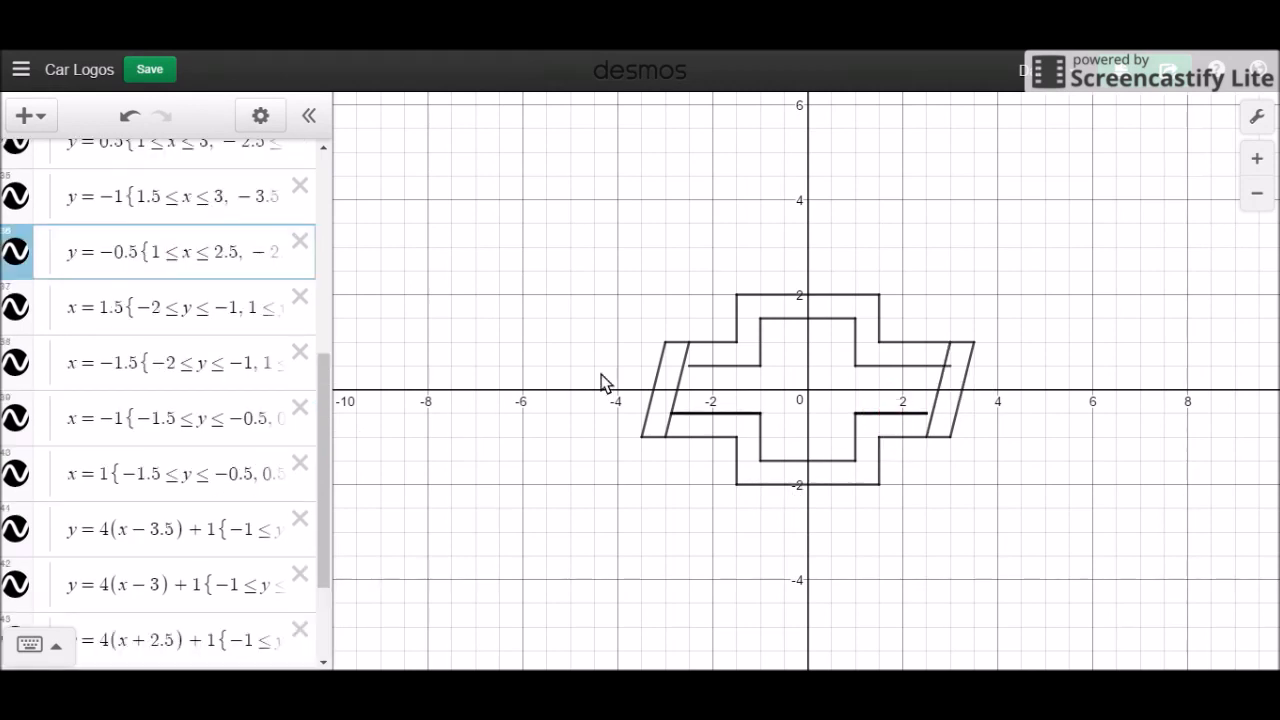
click(94, 253)
click(228, 252)
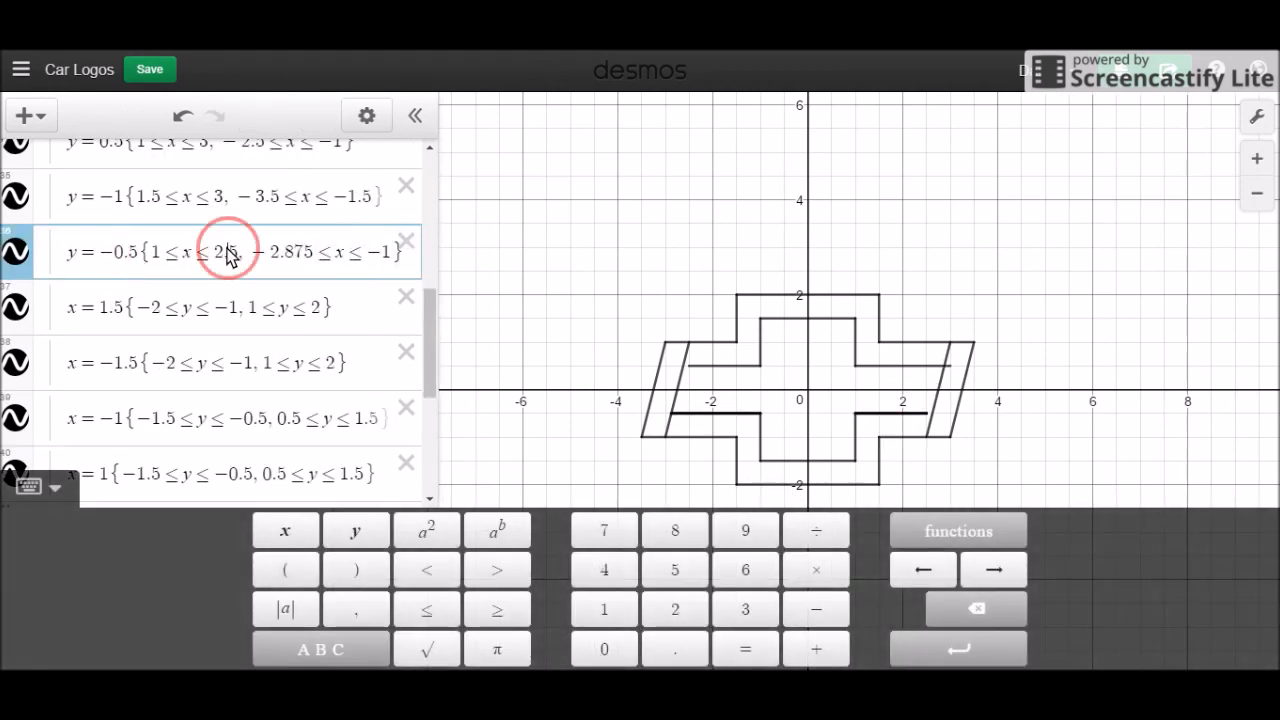
text(62)
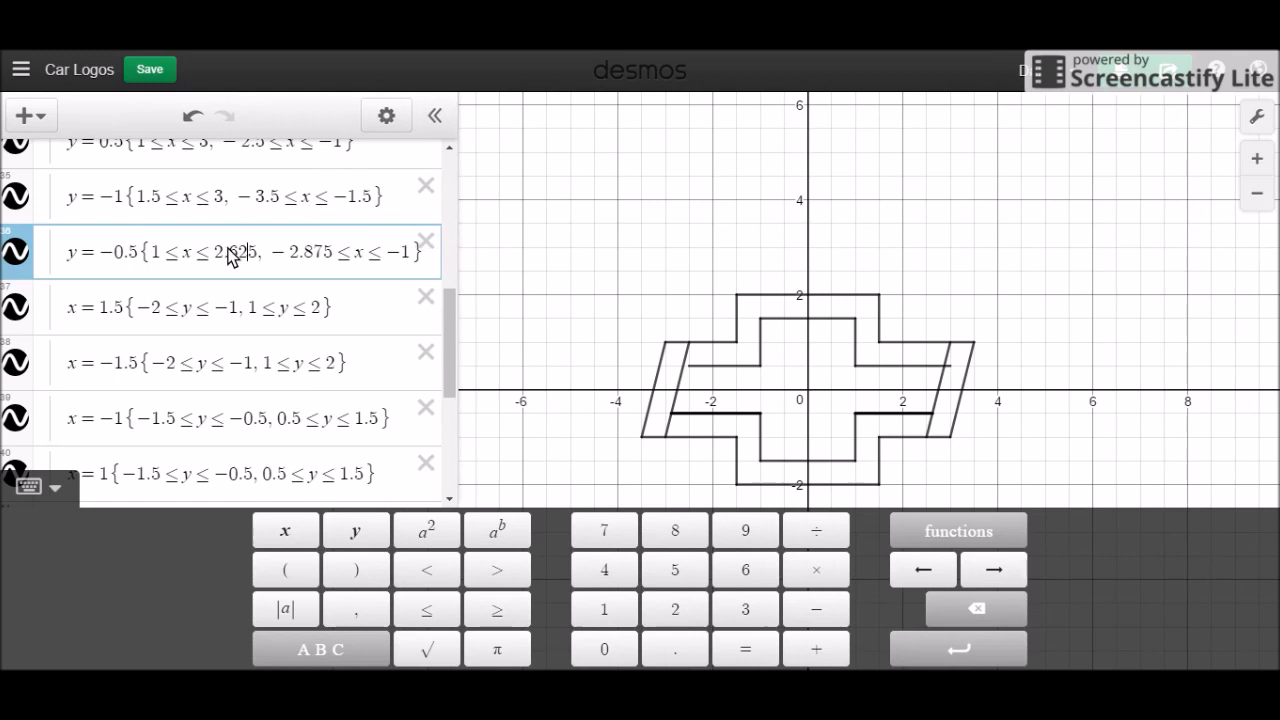
Step: Restrict the line y = 0.5 to 1 ≤ x ≤ 2.875 and -2.625 ≤ x ≤ -1
click(703, 365)
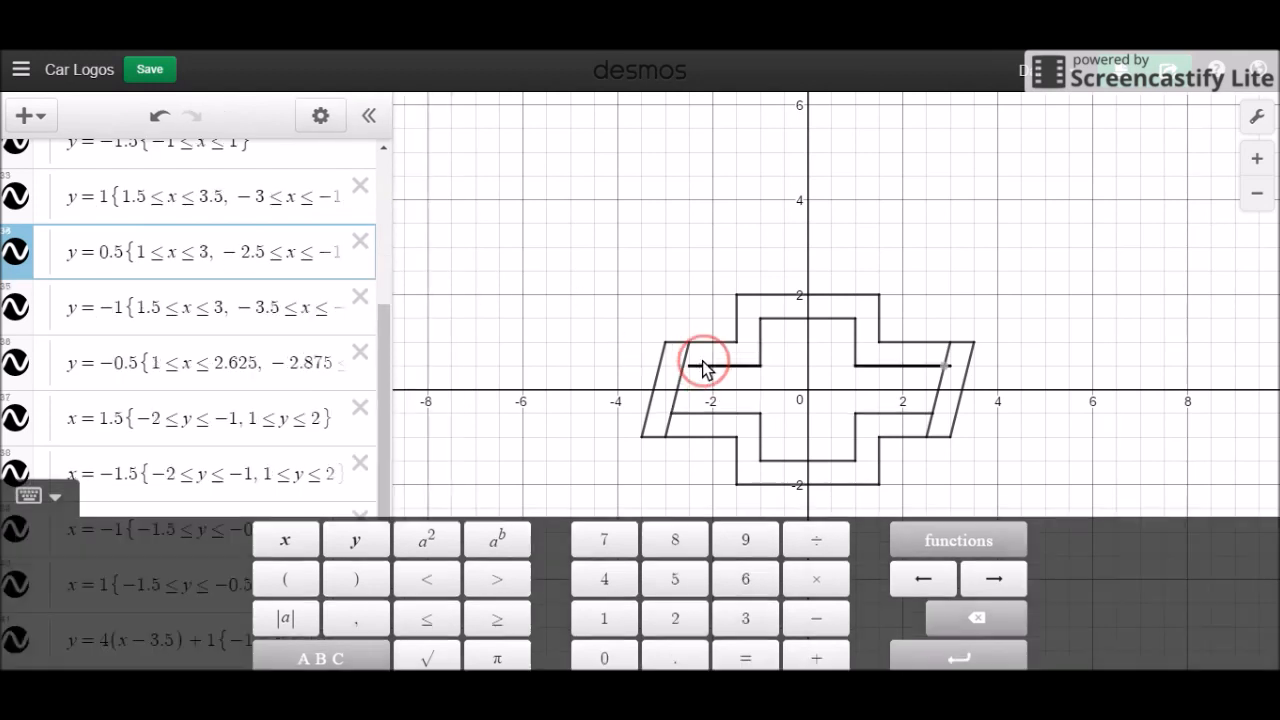
click(211, 268)
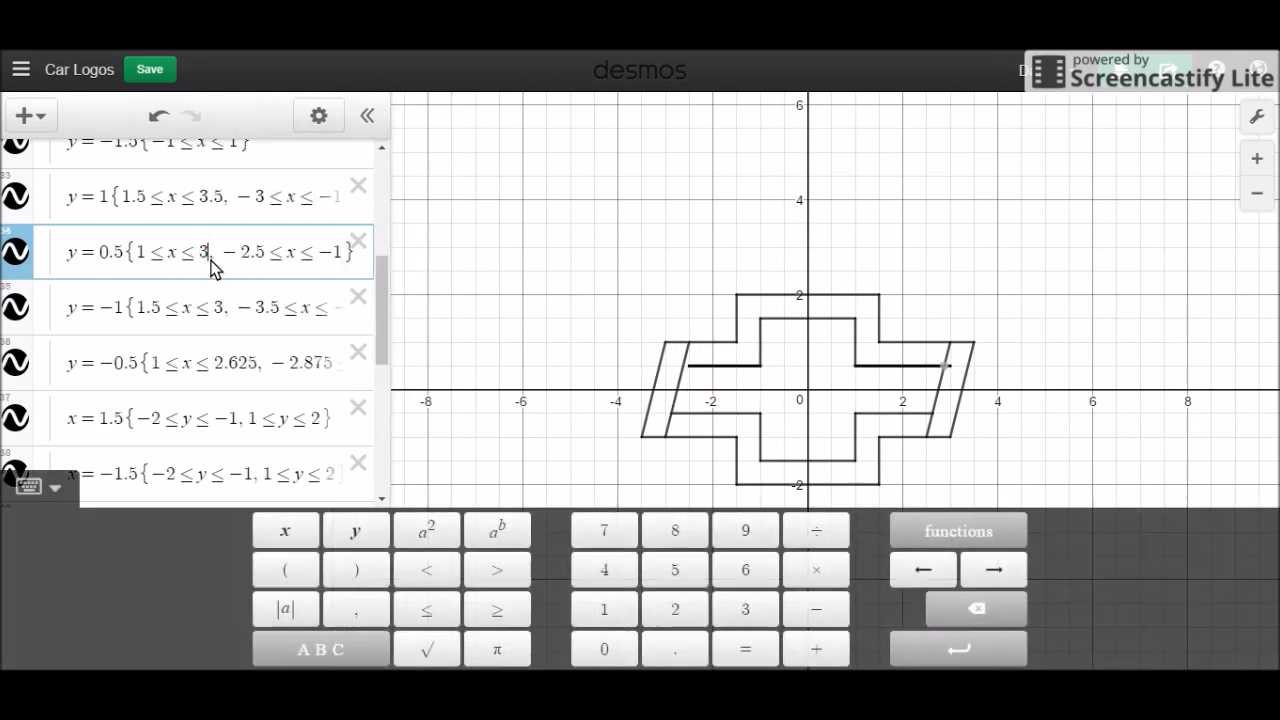
click(255, 254)
text(62)
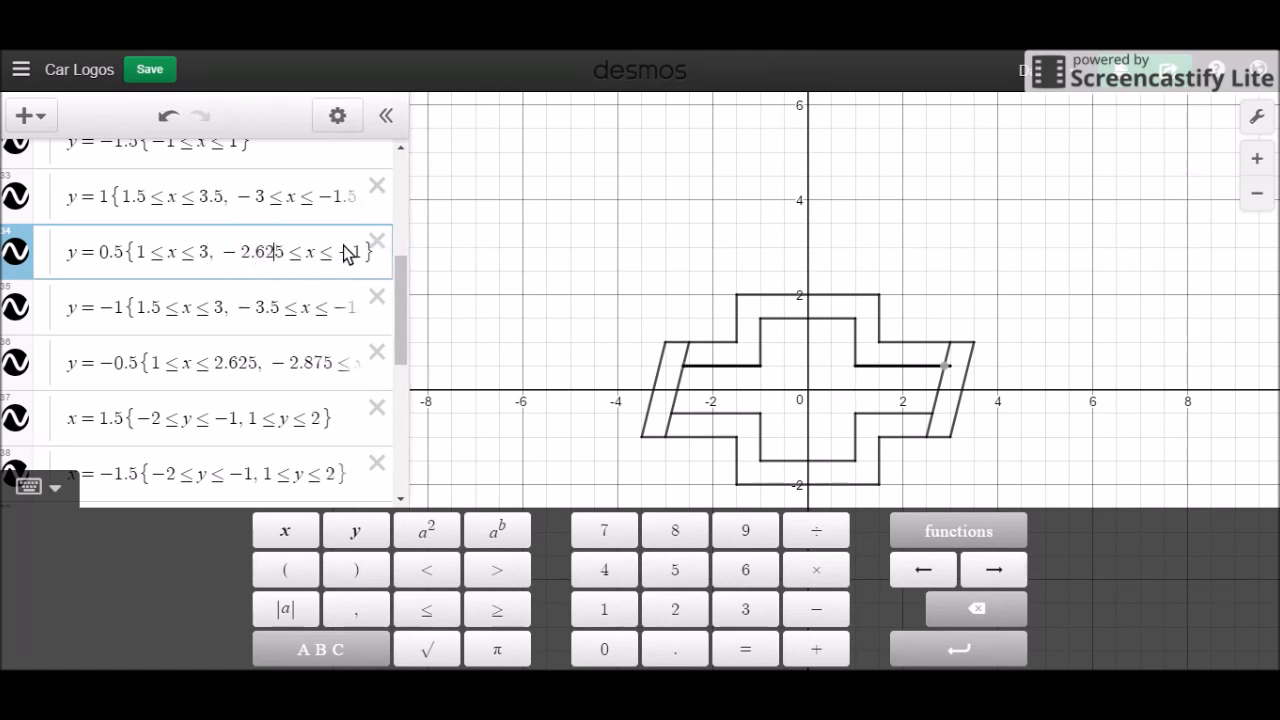
click(208, 253)
key(BackSpace)
text(2.875)
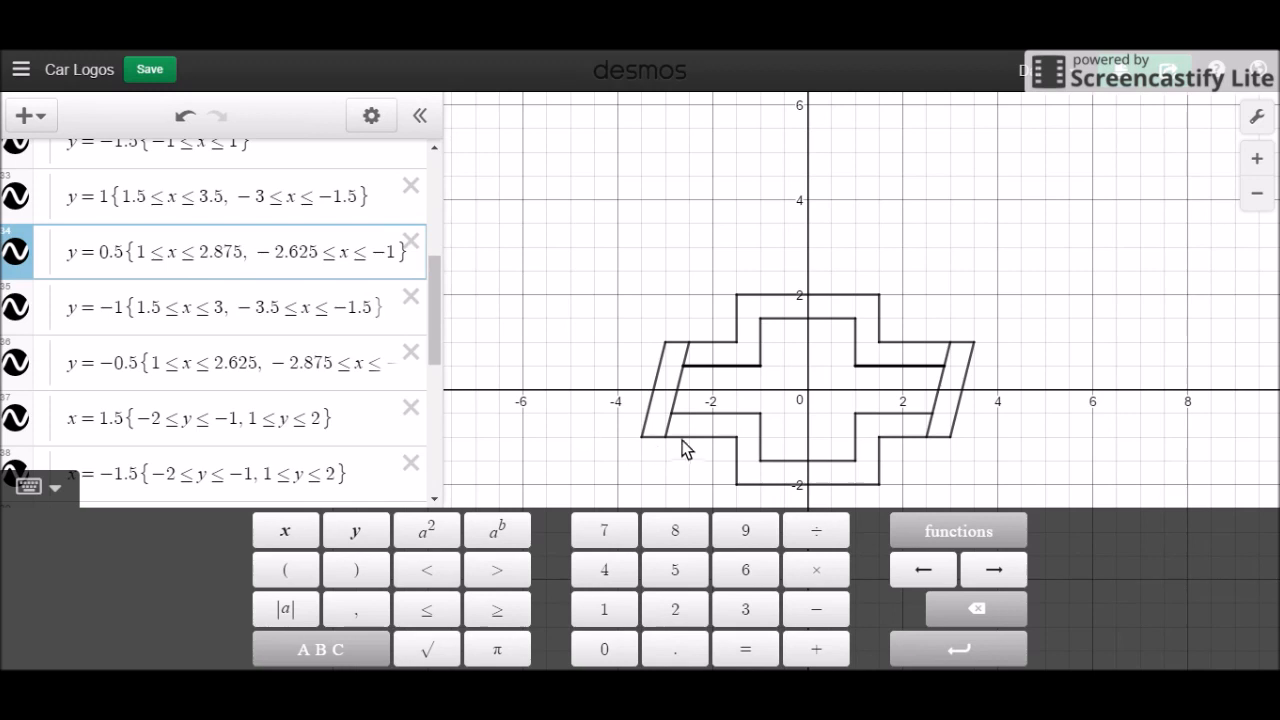
Step: Narrow the restriction of the inner slanted line y = 4(x + 2.5) + 1 to -0.5 ≤ y ≤ 0.5
click(688, 414)
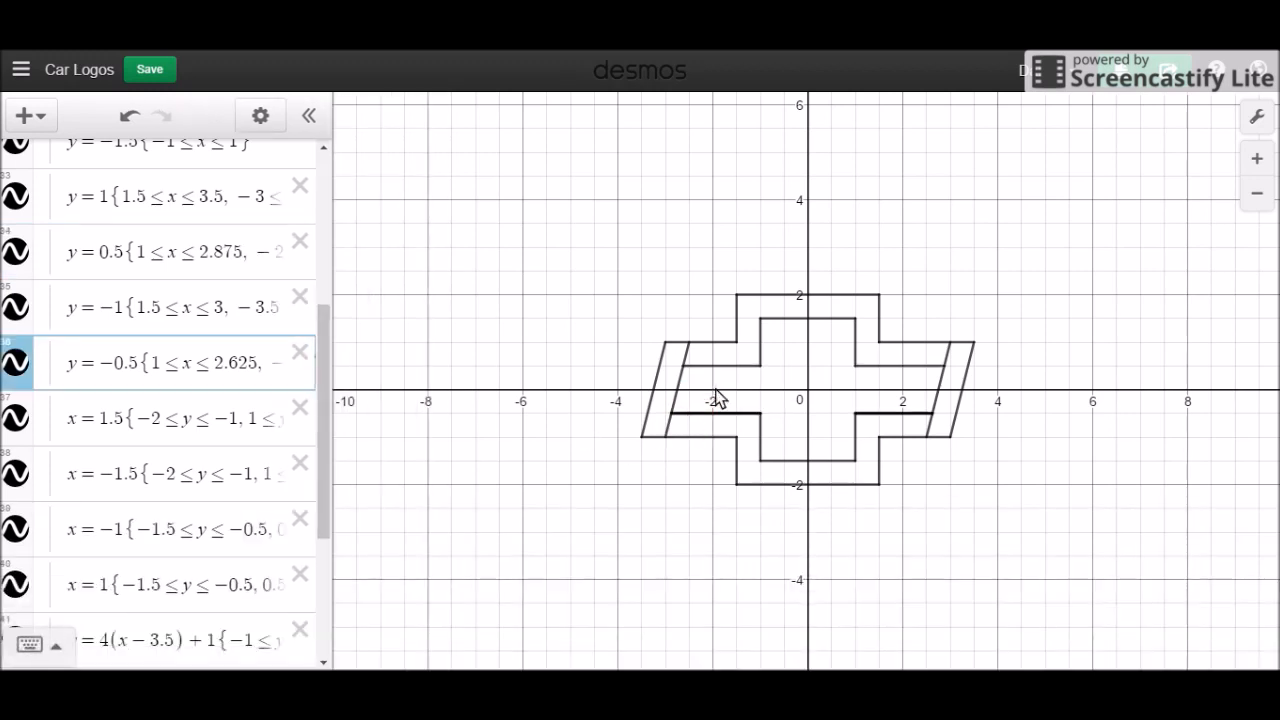
click(710, 421)
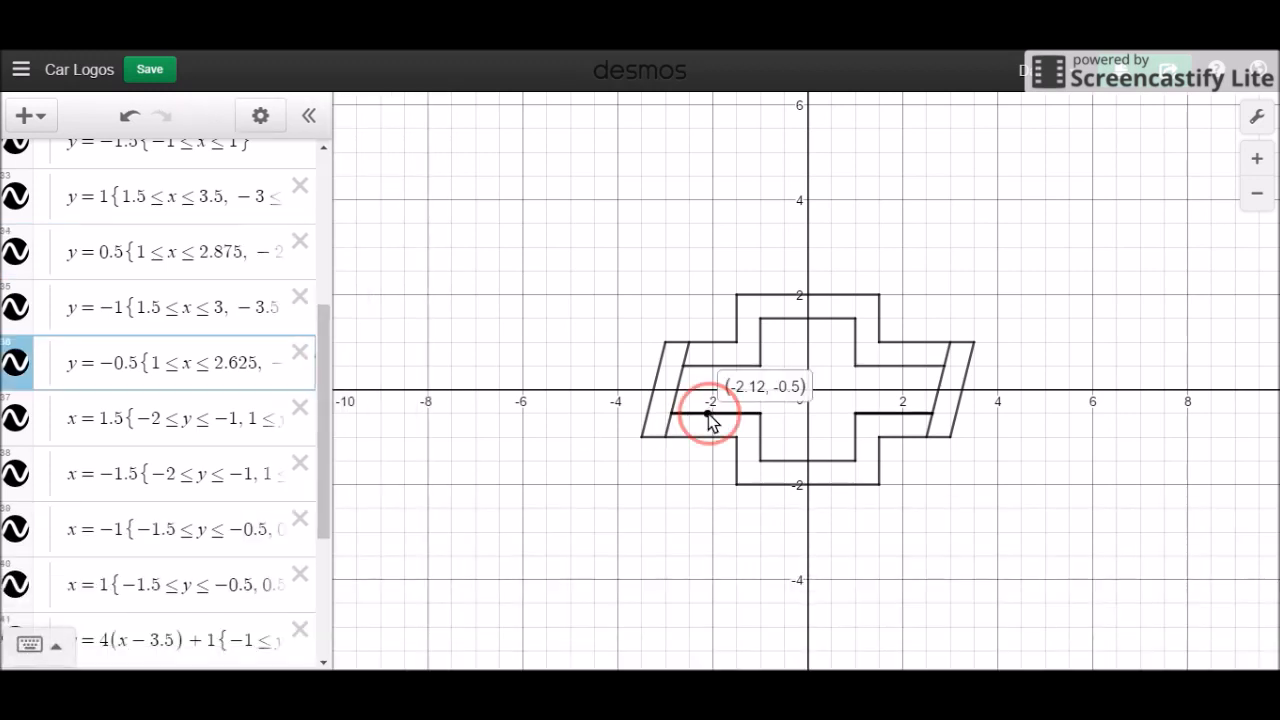
click(719, 364)
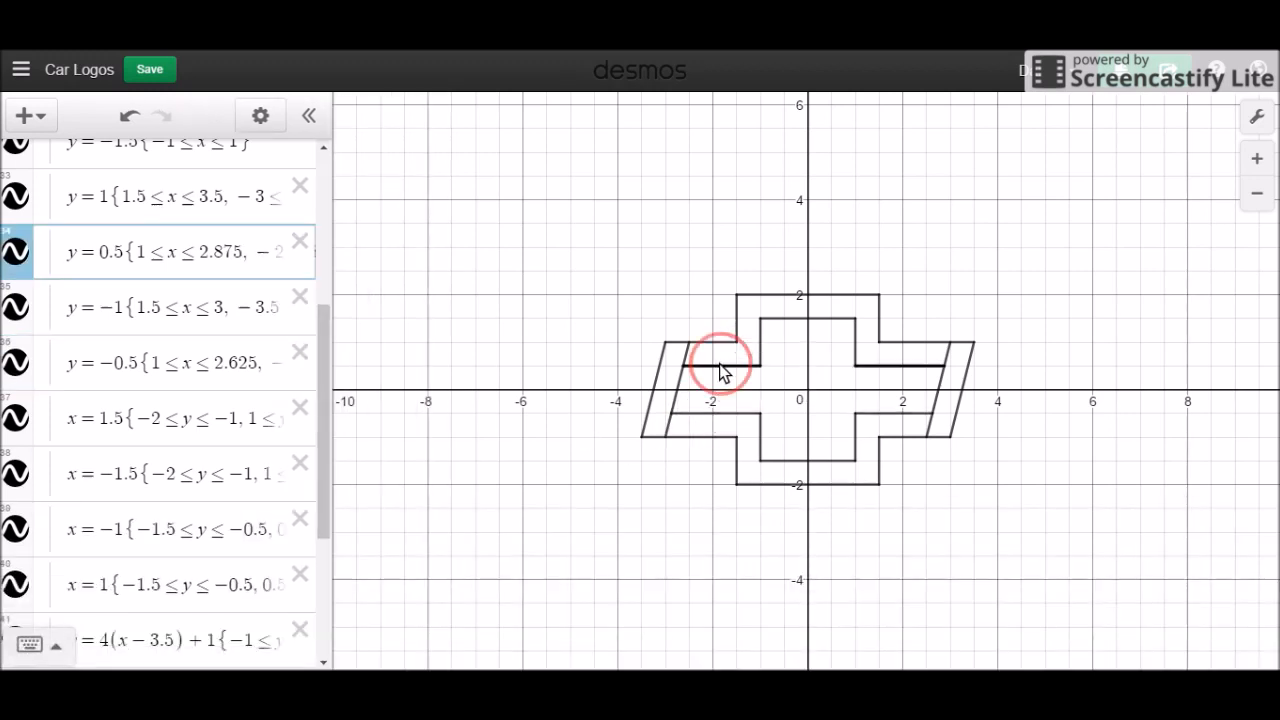
click(675, 410)
click(114, 562)
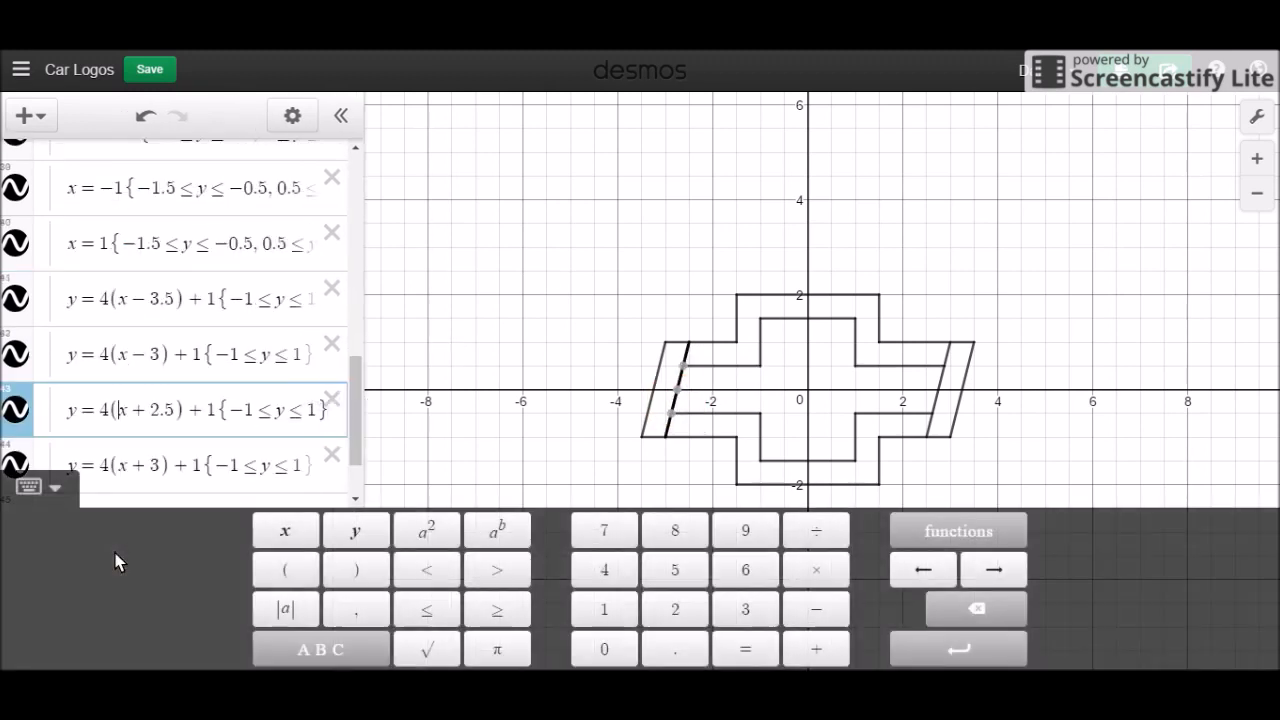
click(238, 466)
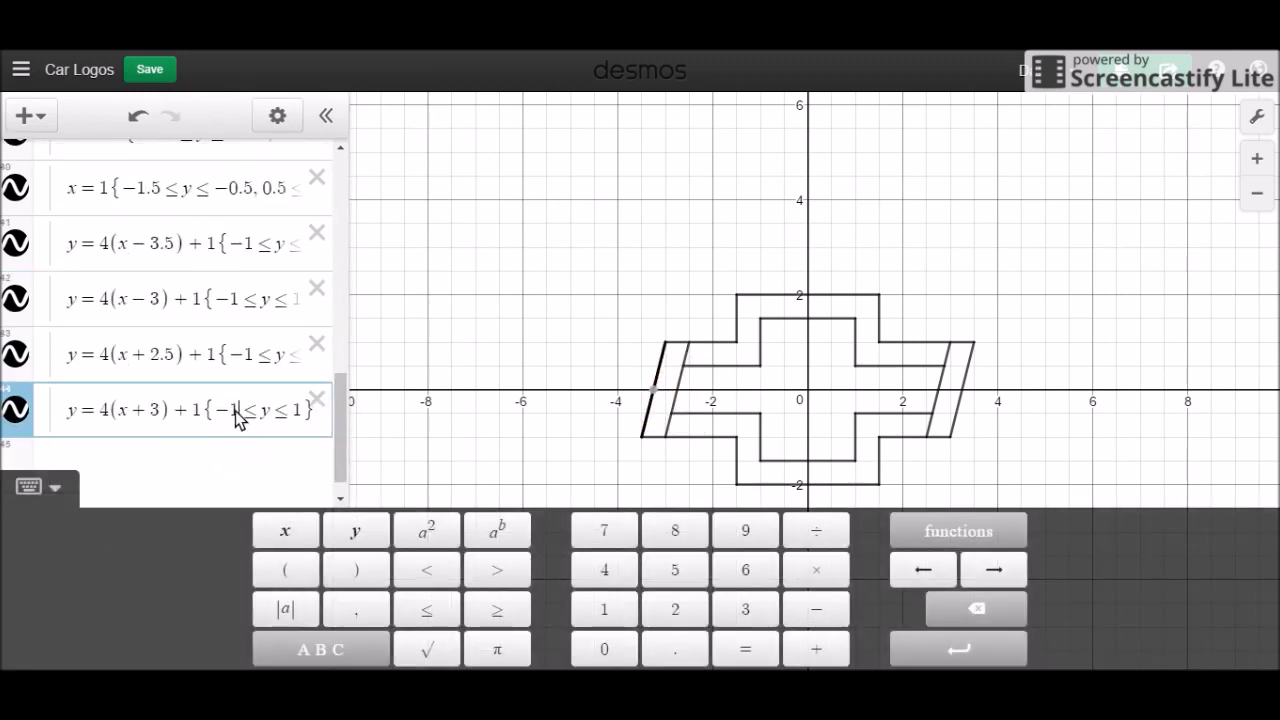
click(254, 360)
key(BackSpace)
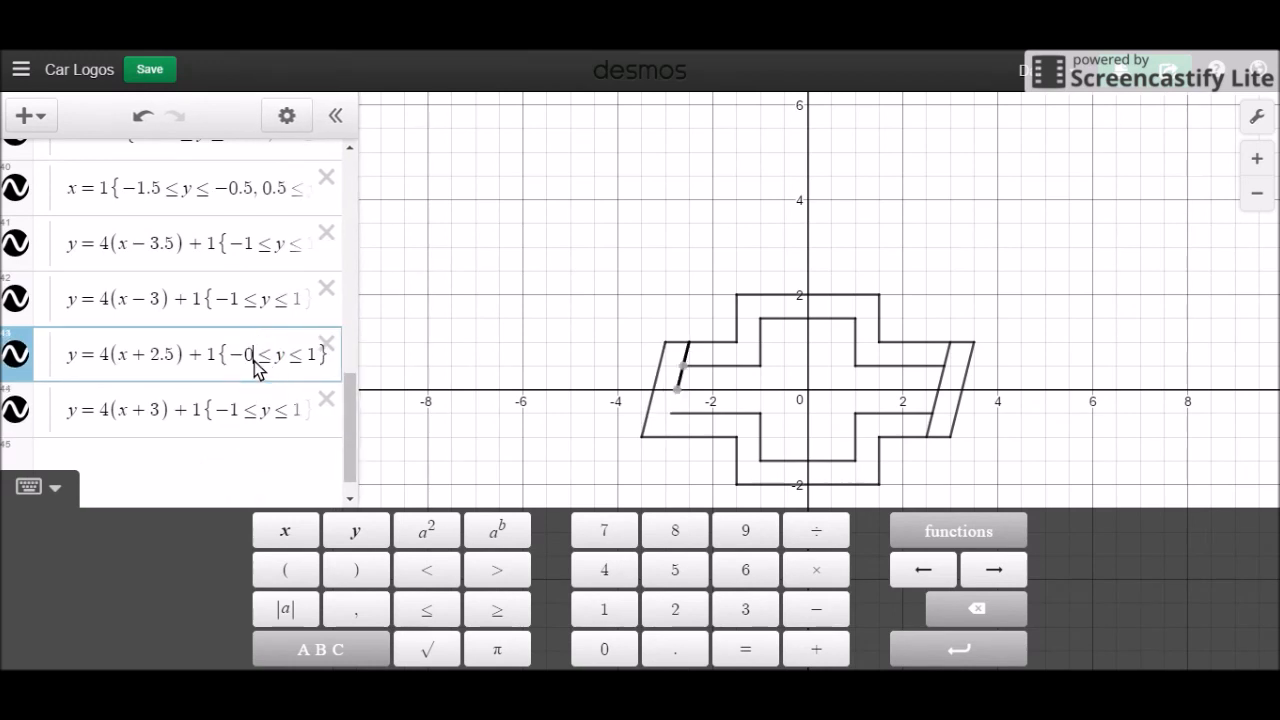
text(0.5)
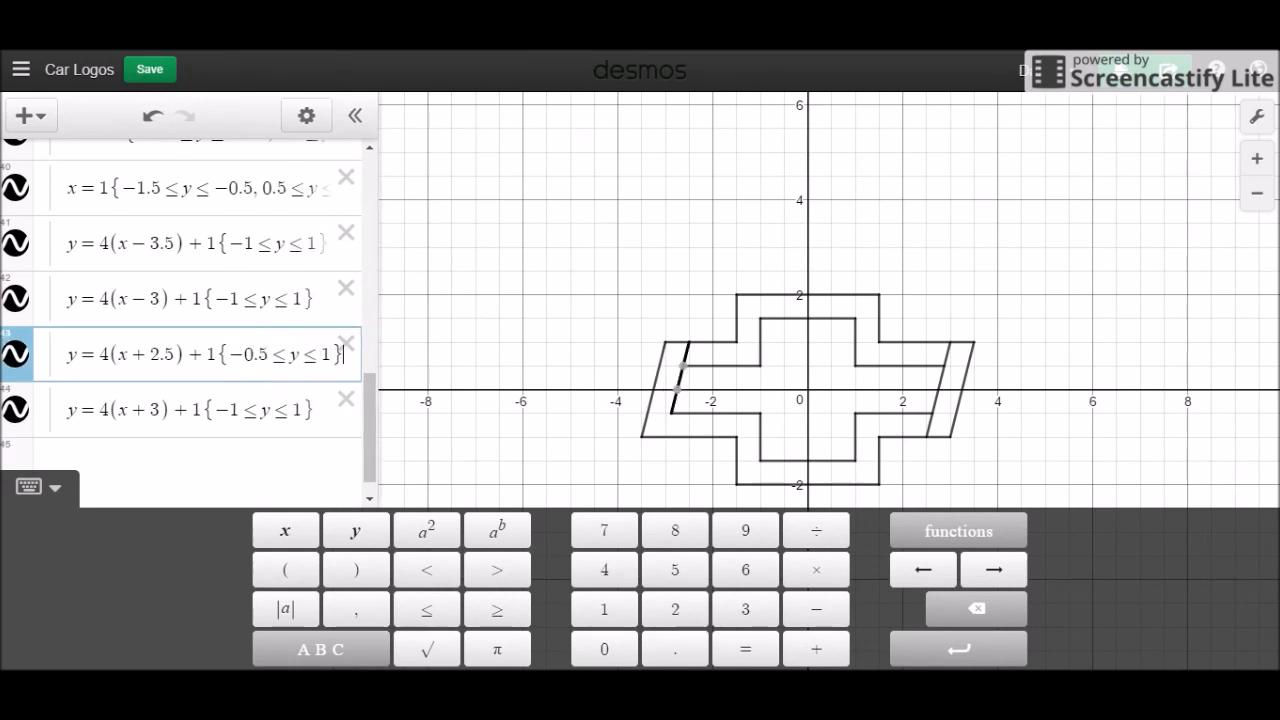
key(BackSpace)
text(0.5)
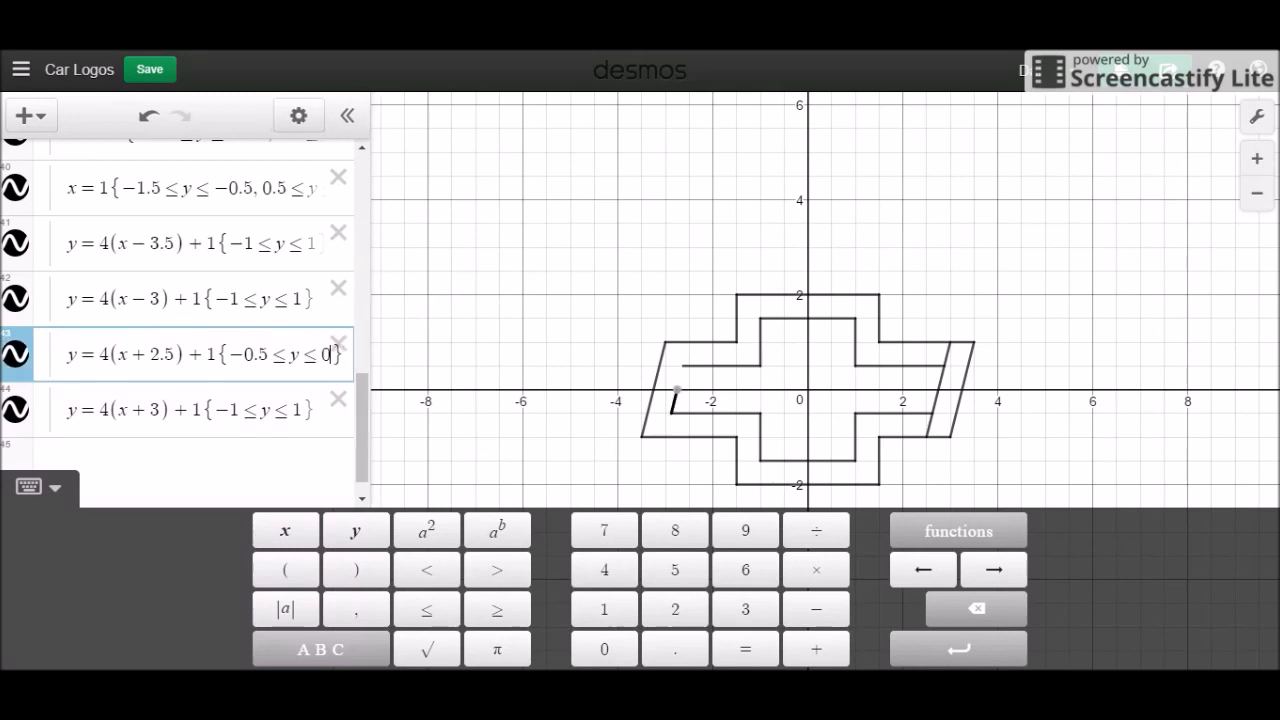
Step: Narrow the restriction of the inner slanted line y = 4(x - 3) + 1 to -0.5 ≤ y ≤ 0.5
click(936, 405)
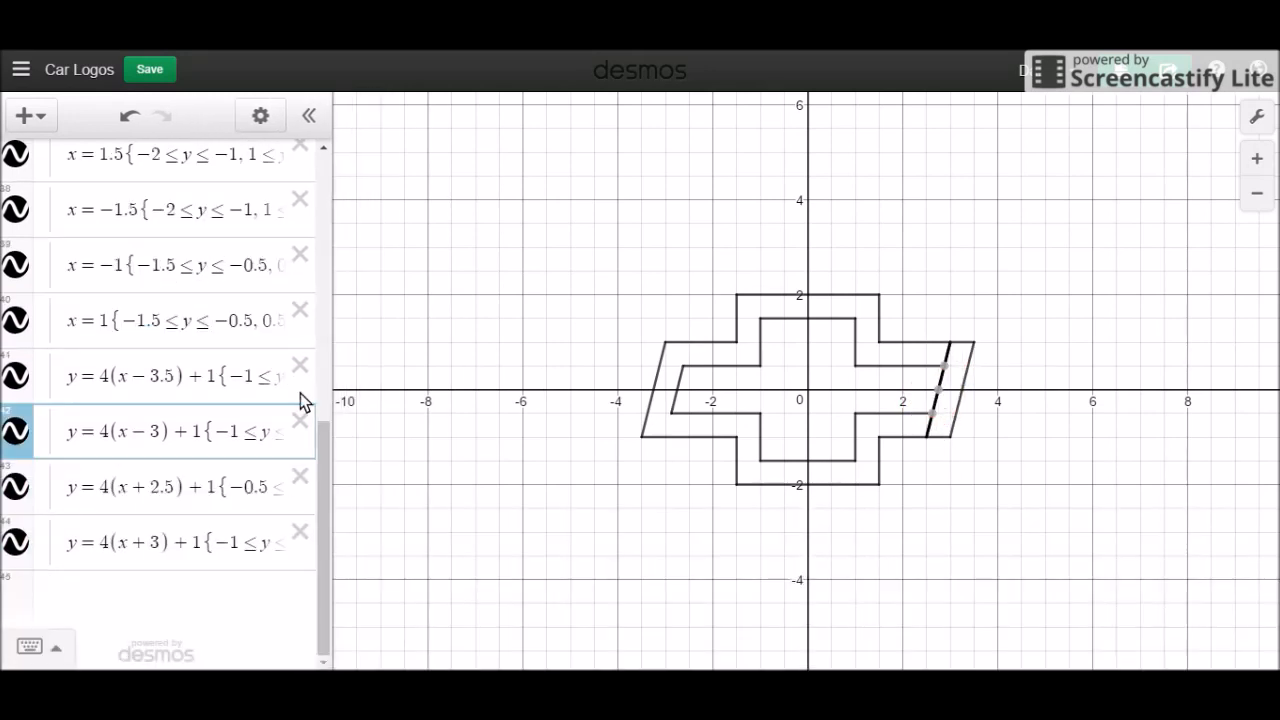
click(152, 448)
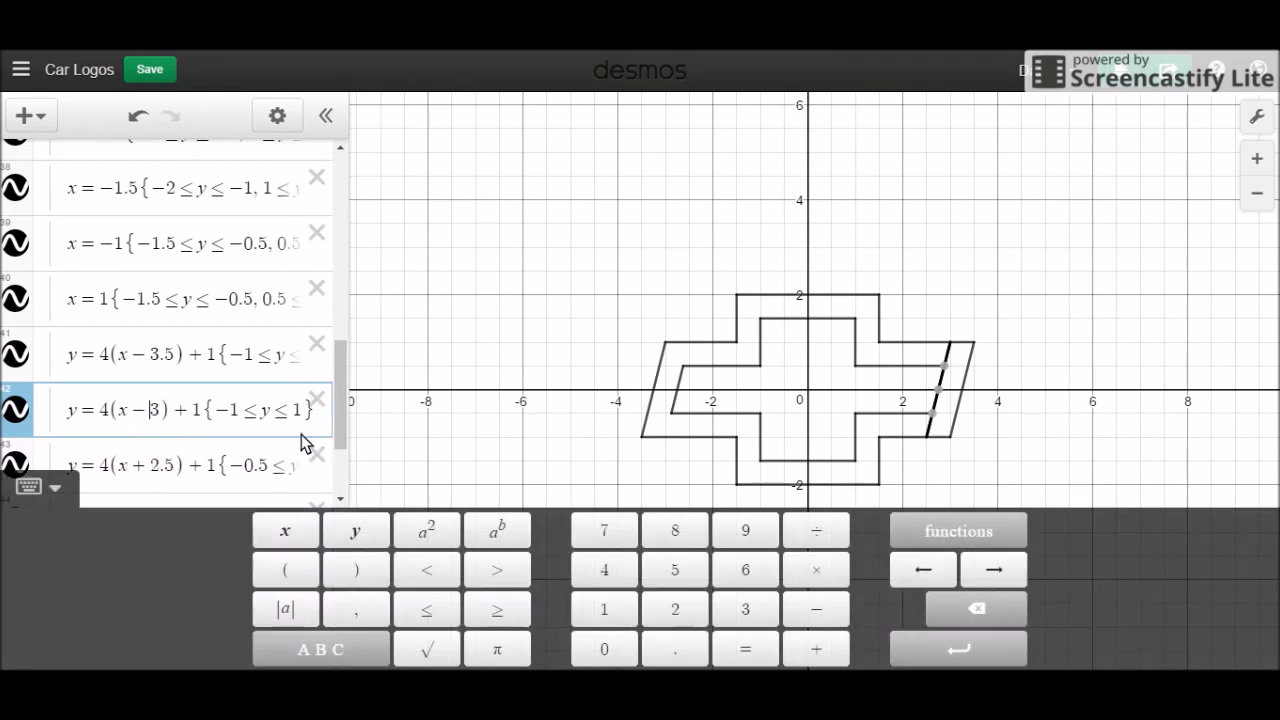
click(240, 412)
key(BackSpace)
text(0.5)
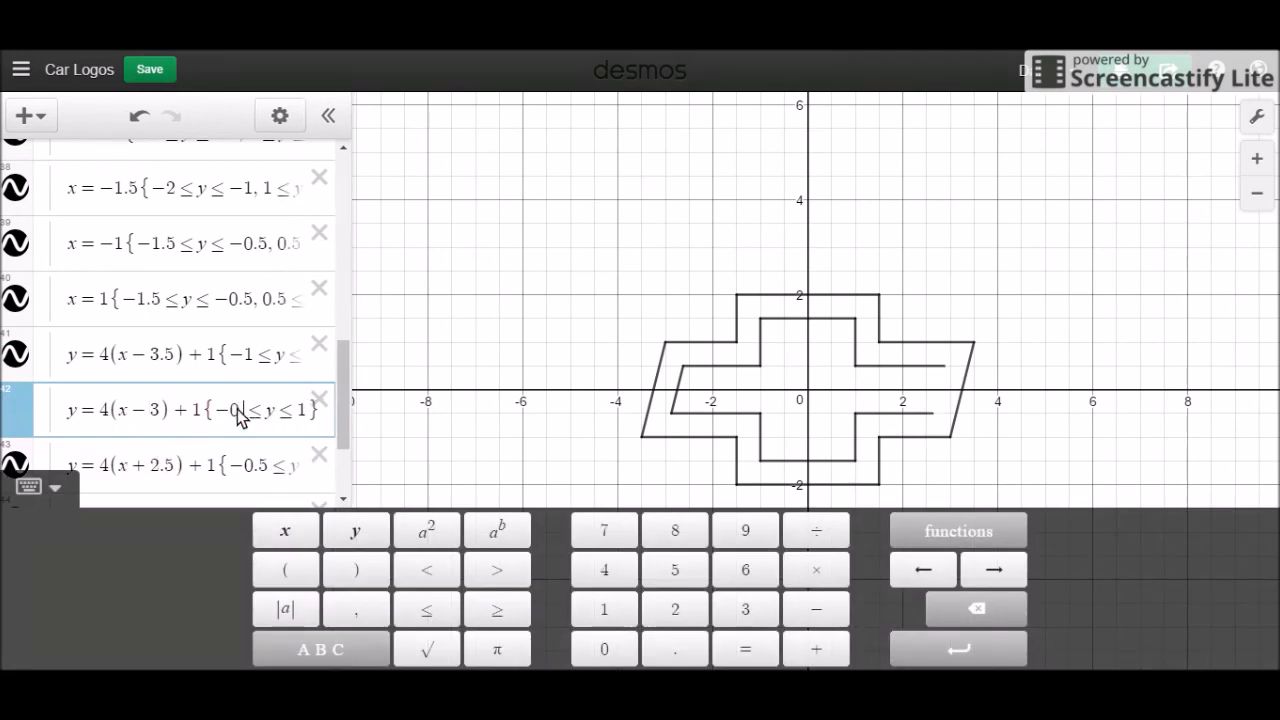
click(316, 410)
key(BackSpace)
text(0)
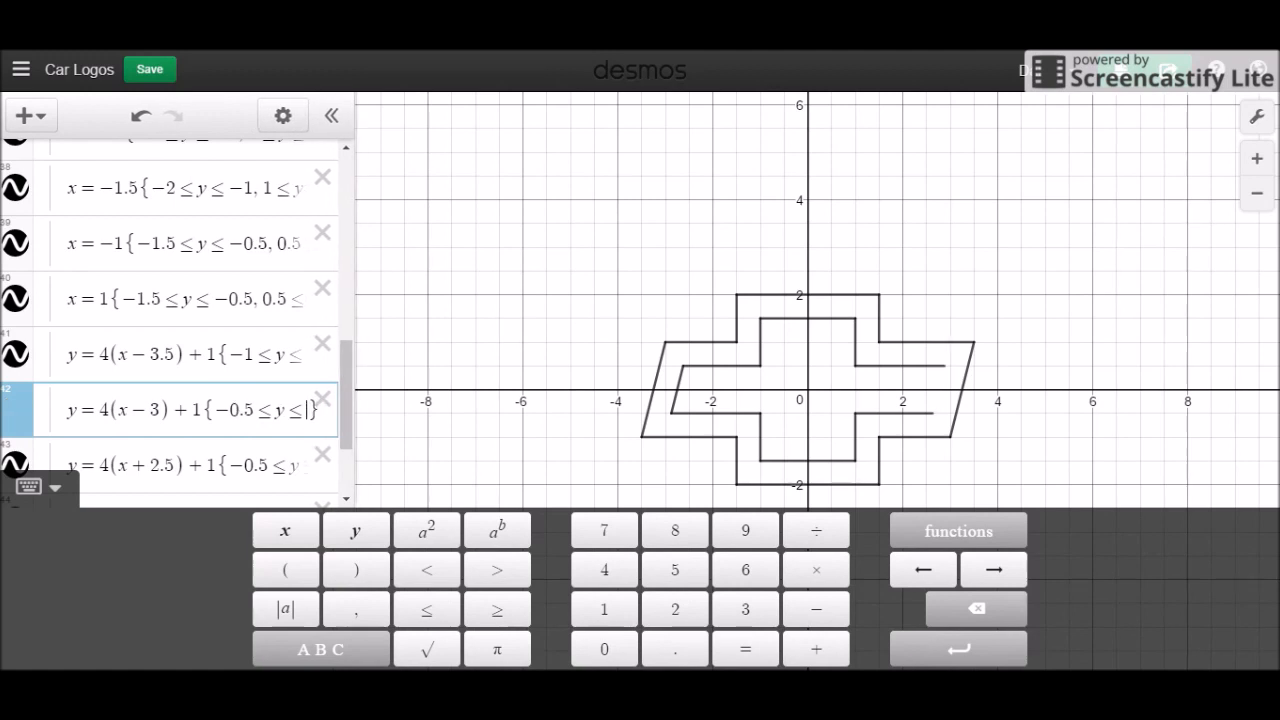
text(.5)
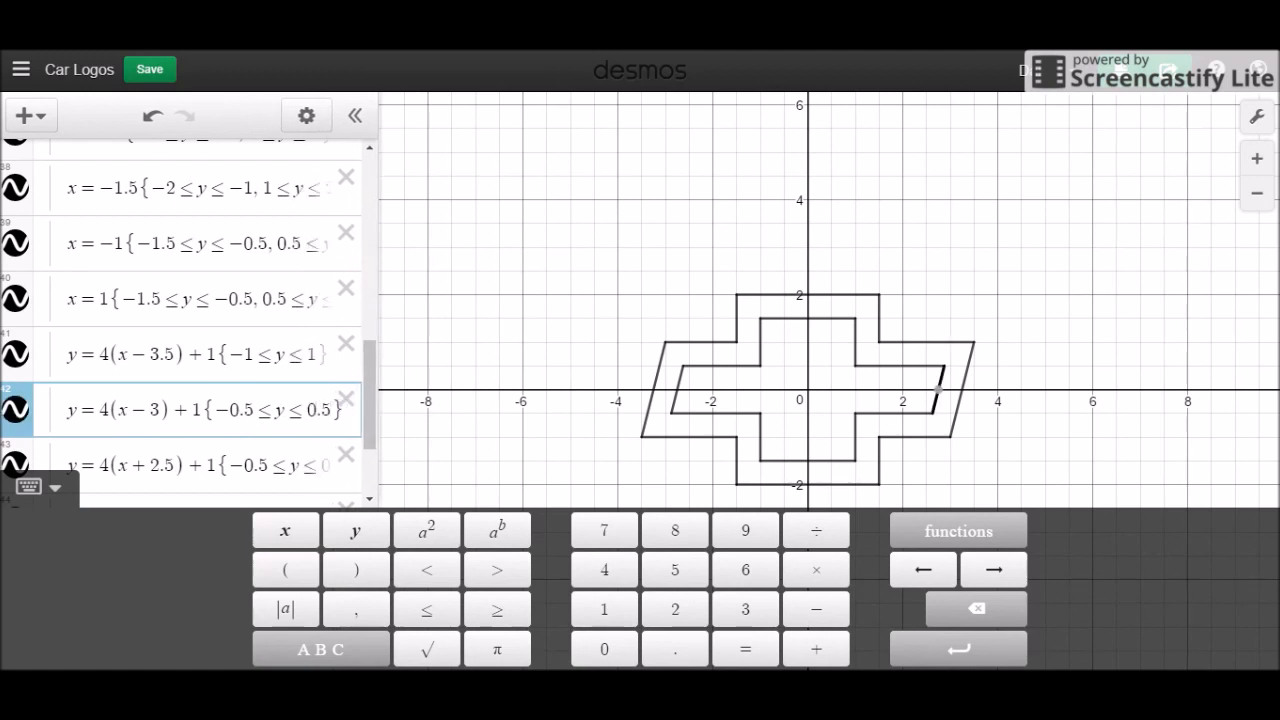